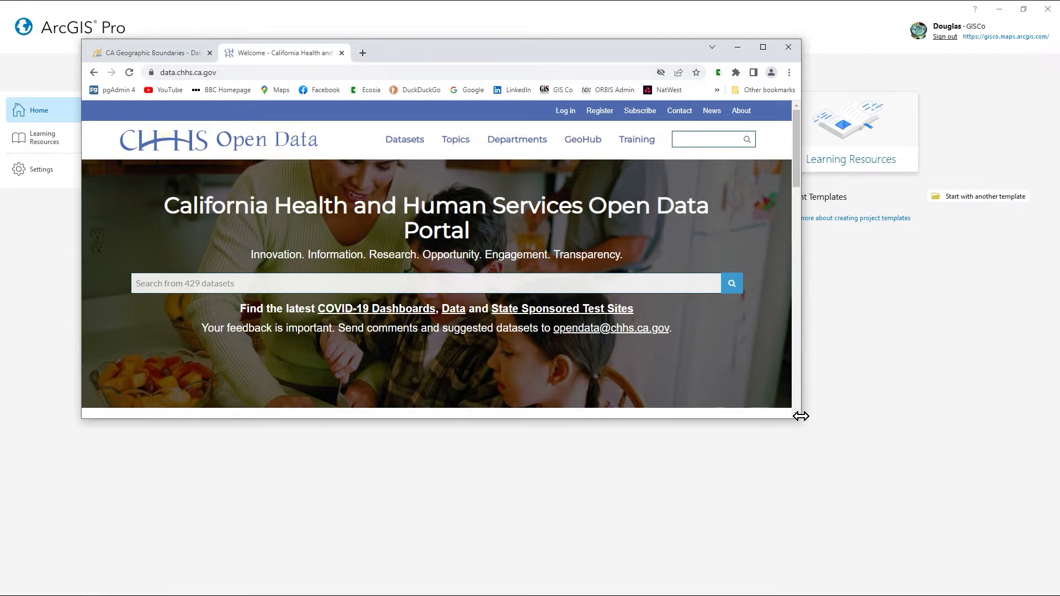
Step: Enlarge the browser window and look over the topics and showcases on the CHHS Open Data portal's home page
drag(802, 421, 934, 503)
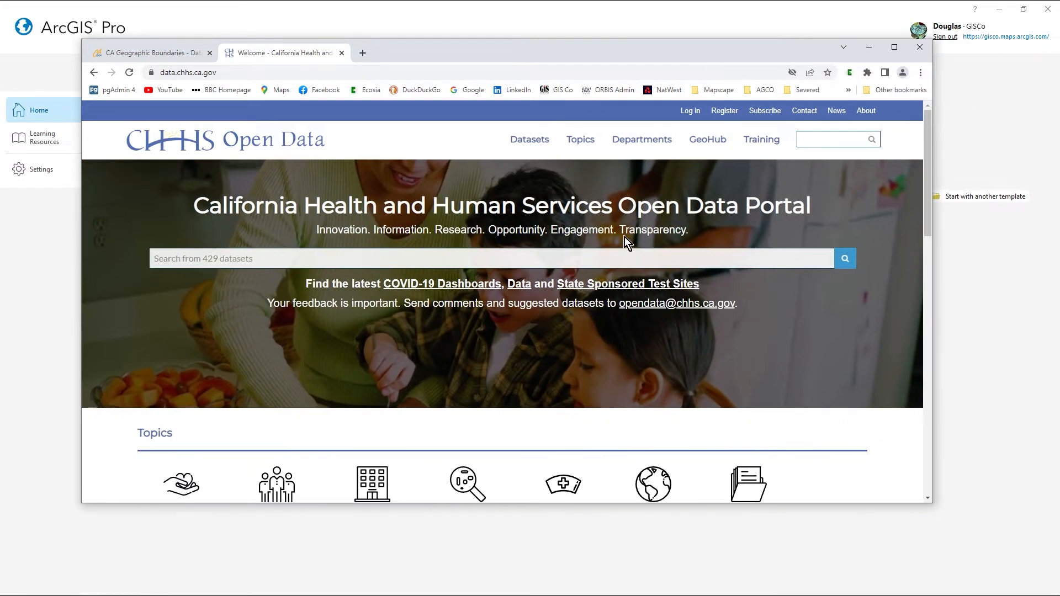
scroll(588, 280, down, 2)
scroll(526, 346, down, 4)
scroll(524, 346, up, 2)
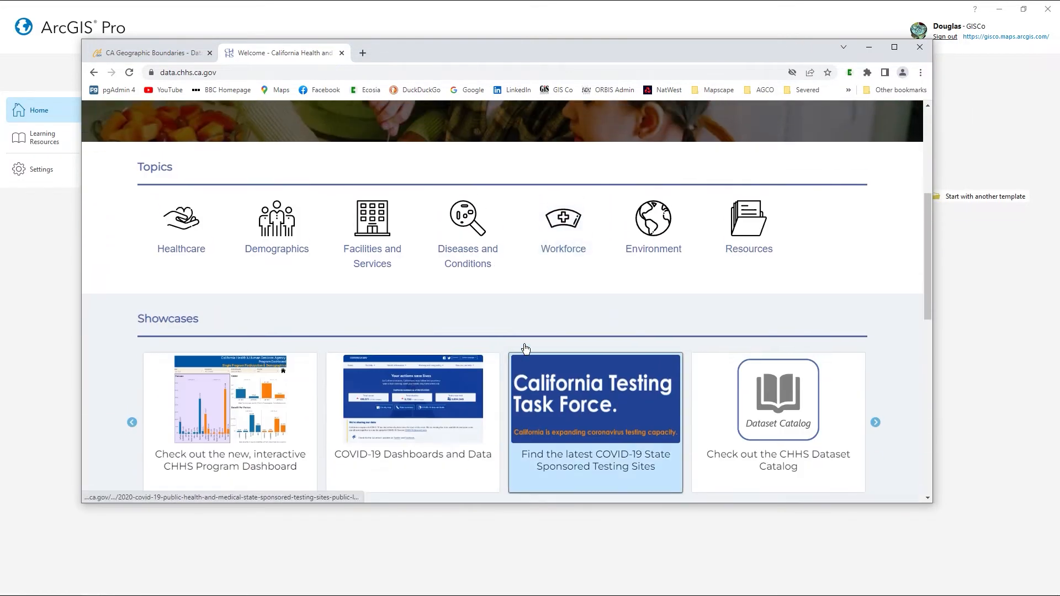
scroll(524, 346, up, 3)
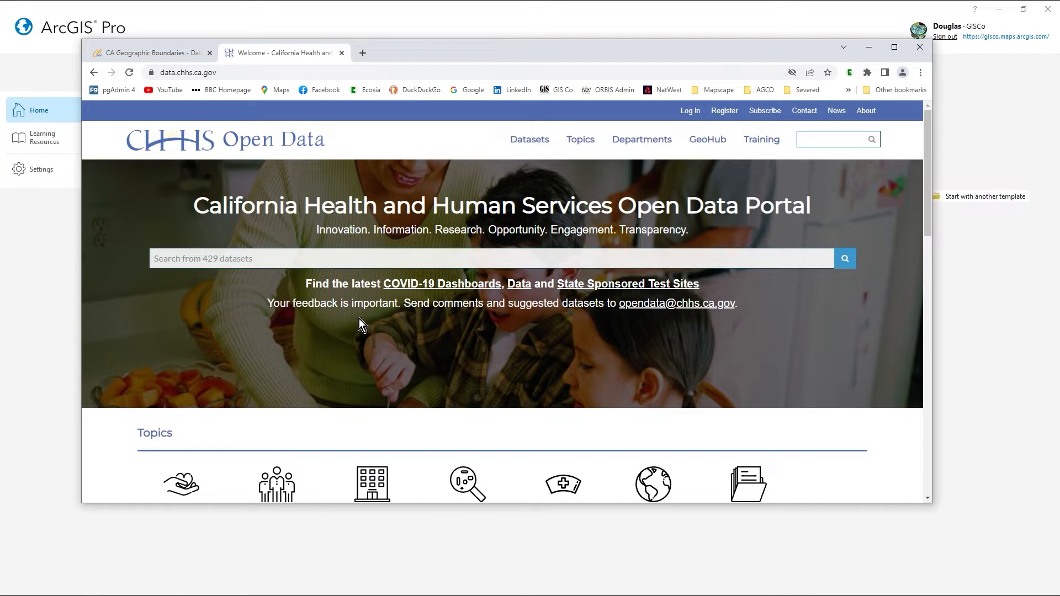
Step: Review the CA Geographic Boundaries dataset page on the California Open Data Portal and minimise the browser
click(168, 53)
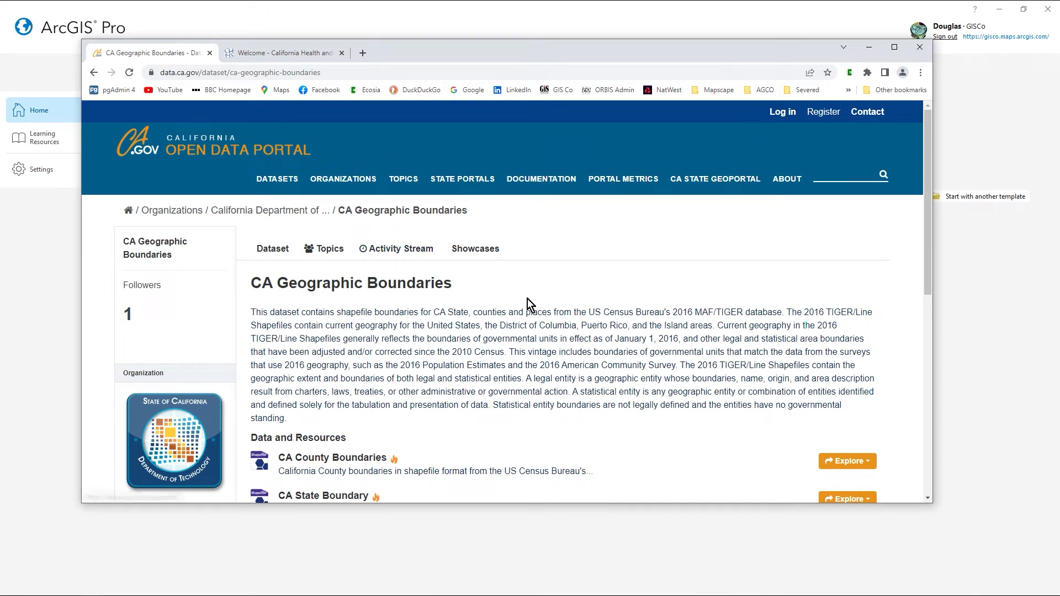
scroll(527, 304, down, 3)
scroll(523, 338, up, 3)
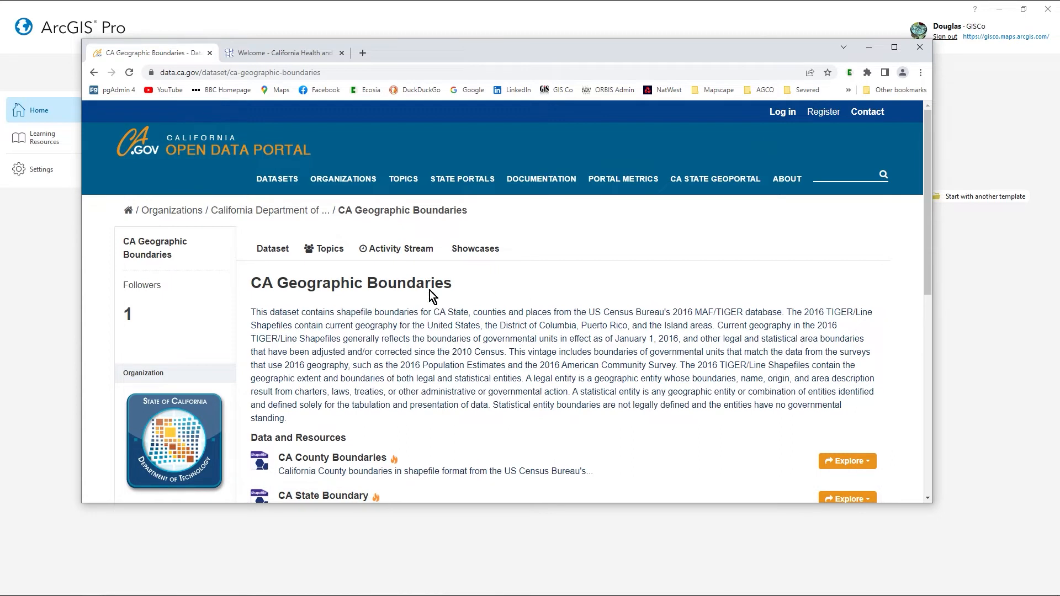
click(862, 51)
Step: Bring the US_Hospitals_Tutorial folder window into view and display a wide preview of hospital-building-data-.csv
drag(0, 212, 466, 188)
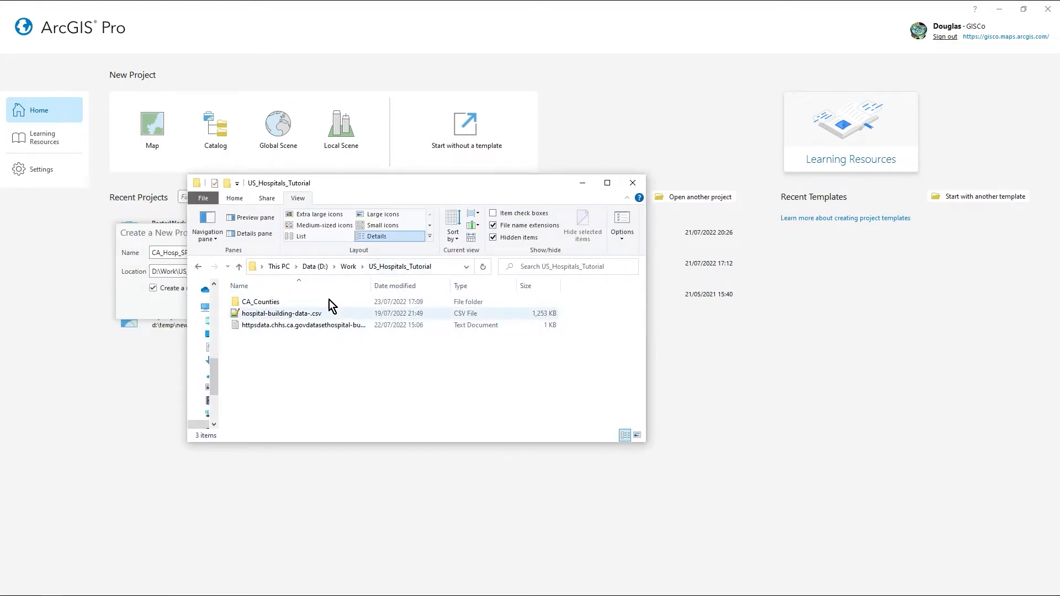
click(239, 314)
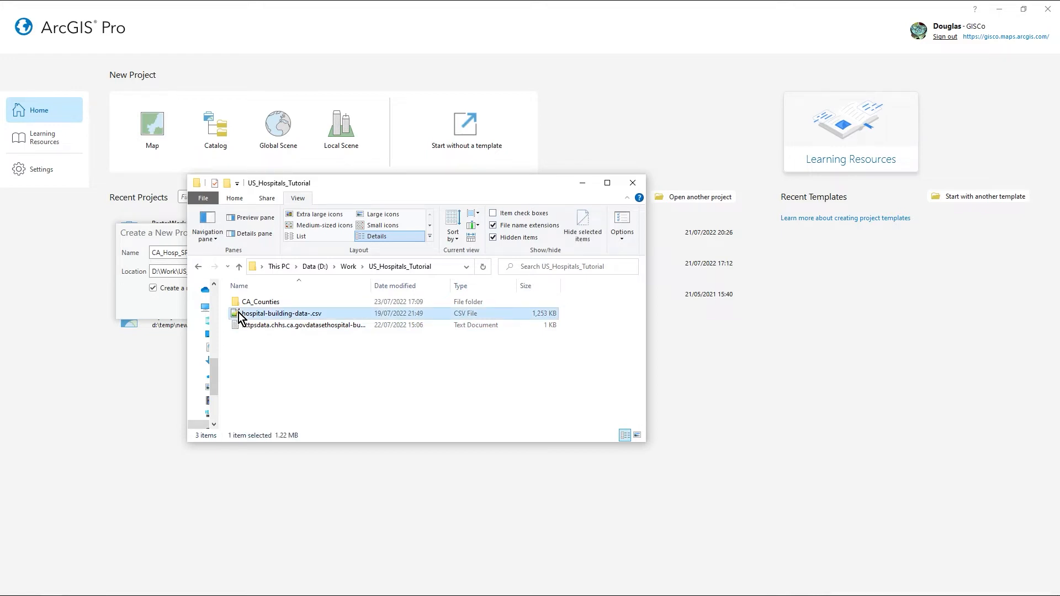
click(608, 183)
click(65, 39)
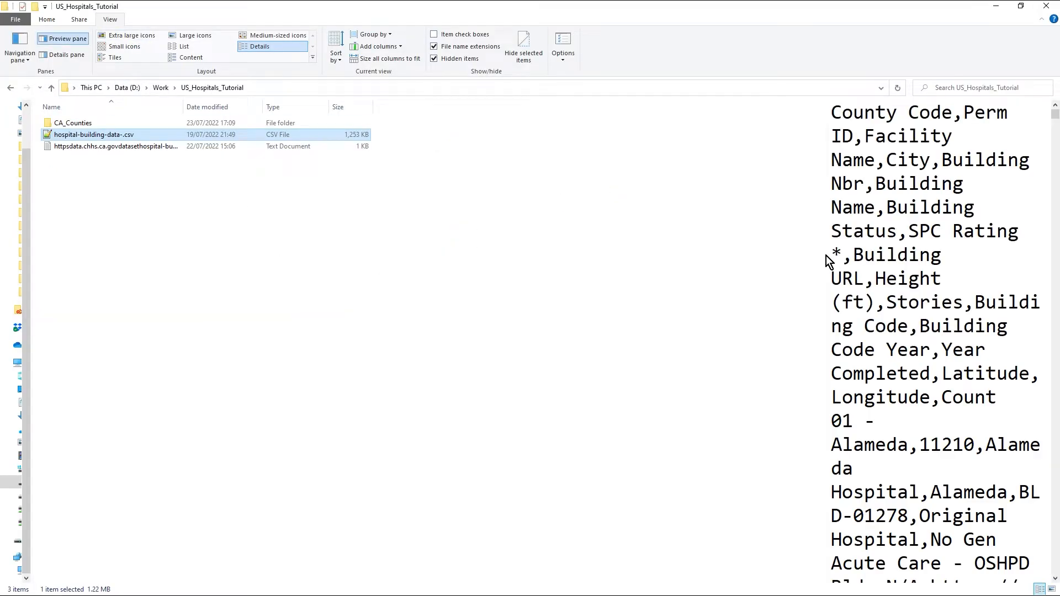
drag(827, 255, 402, 267)
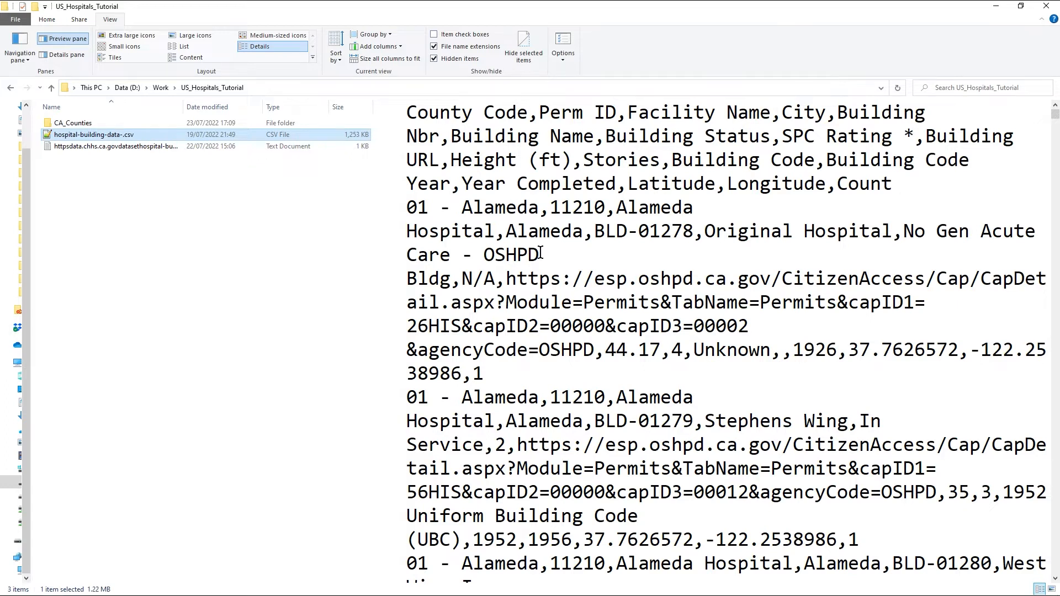
Step: Examine the column headings and first records of the hospital CSV, including latitude and longitude, and minimise the folder window
click(451, 280)
click(826, 280)
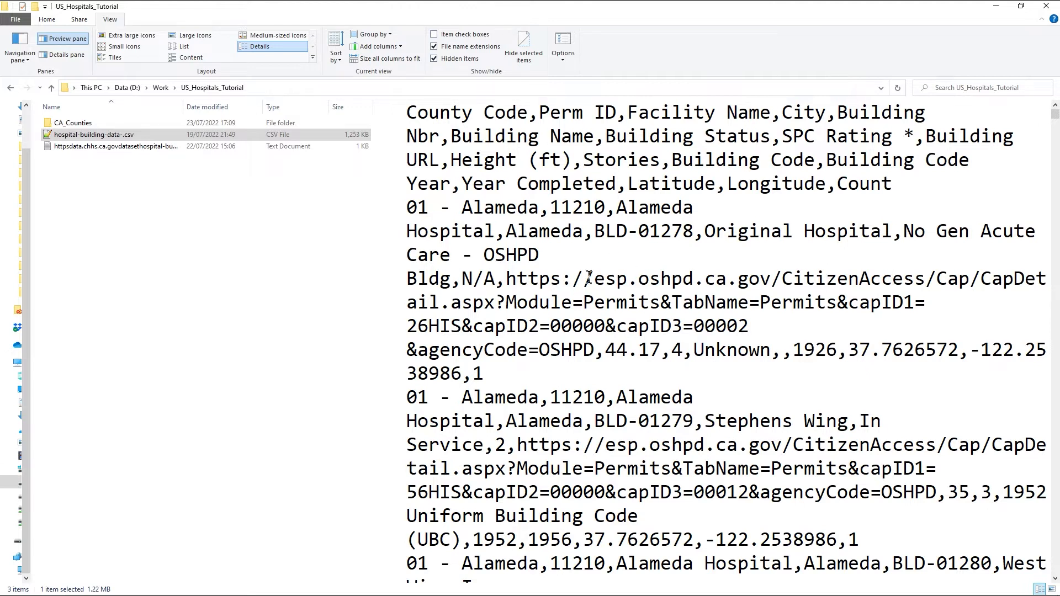
click(639, 185)
click(1021, 6)
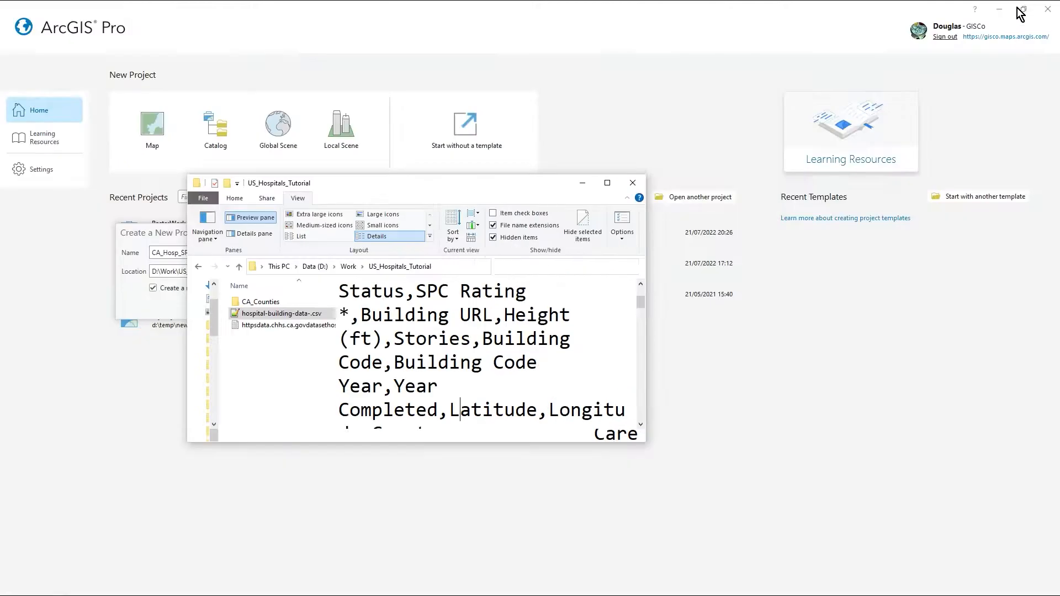
click(576, 185)
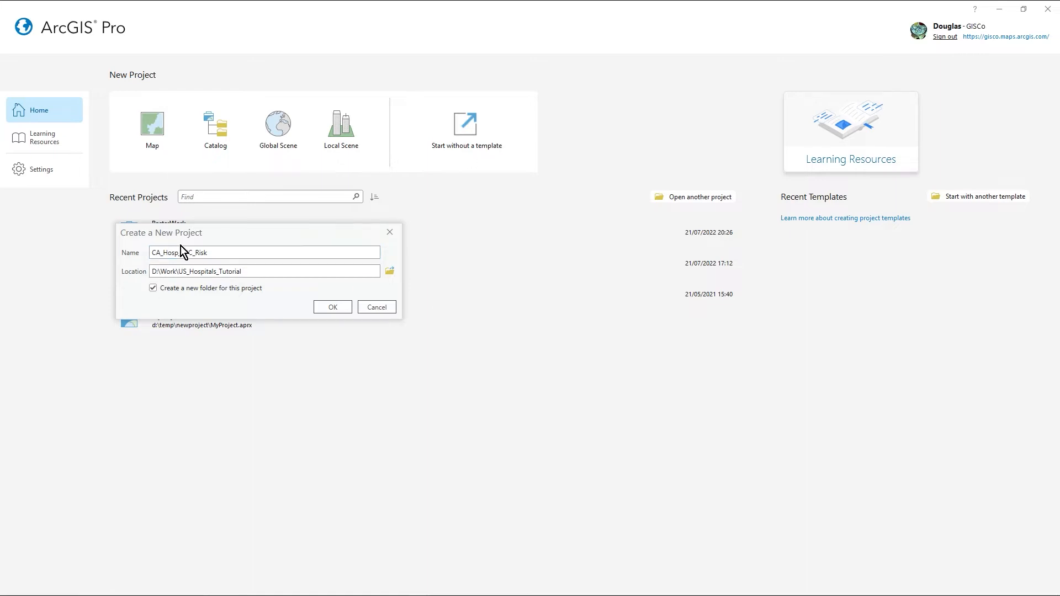
Step: Create the map project CA_Hosp_SPC_Risk in D:\Work\US_Hospitals_Tutorial without a new project folder
click(154, 287)
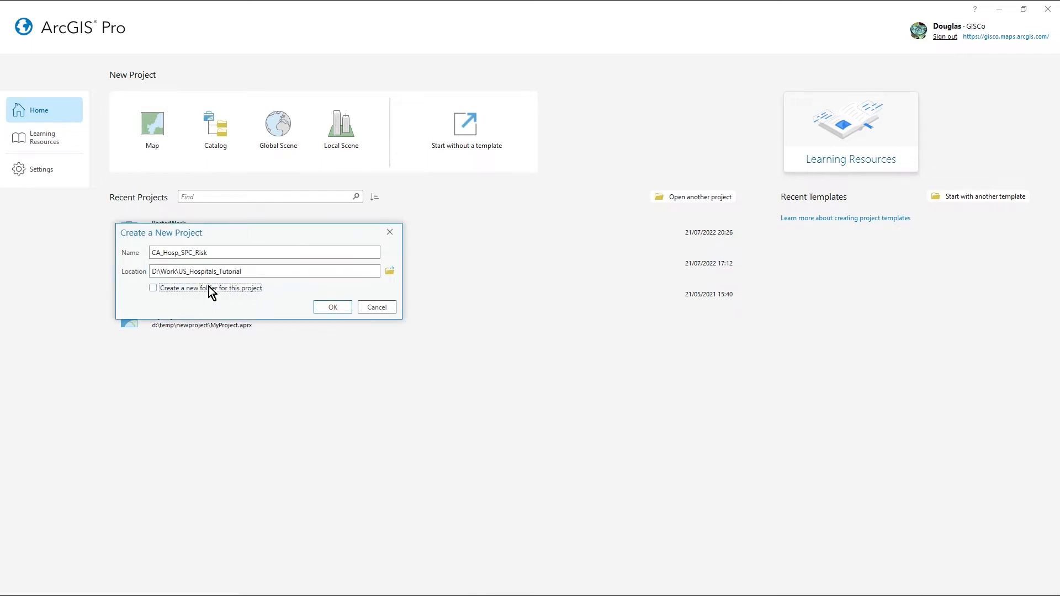
click(336, 311)
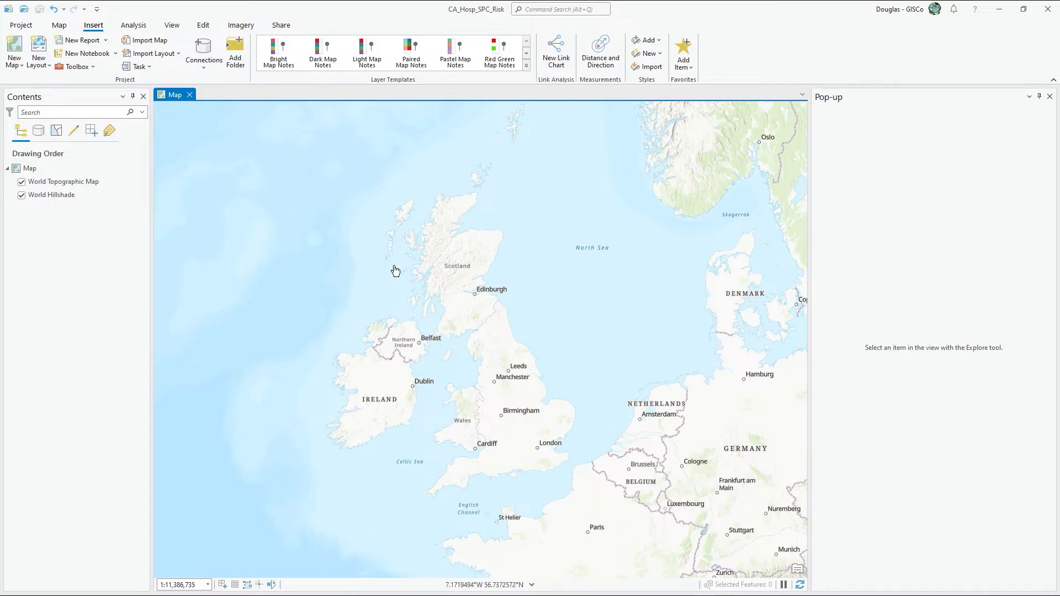
Step: Start adding XY point data to the map with the XY Table To Point tool
click(58, 26)
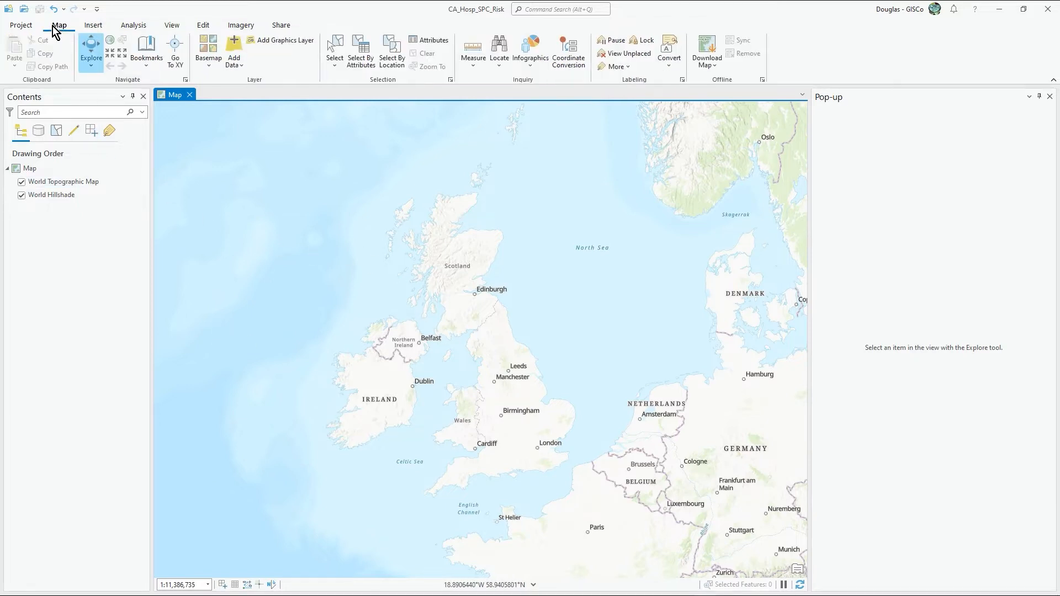
click(231, 62)
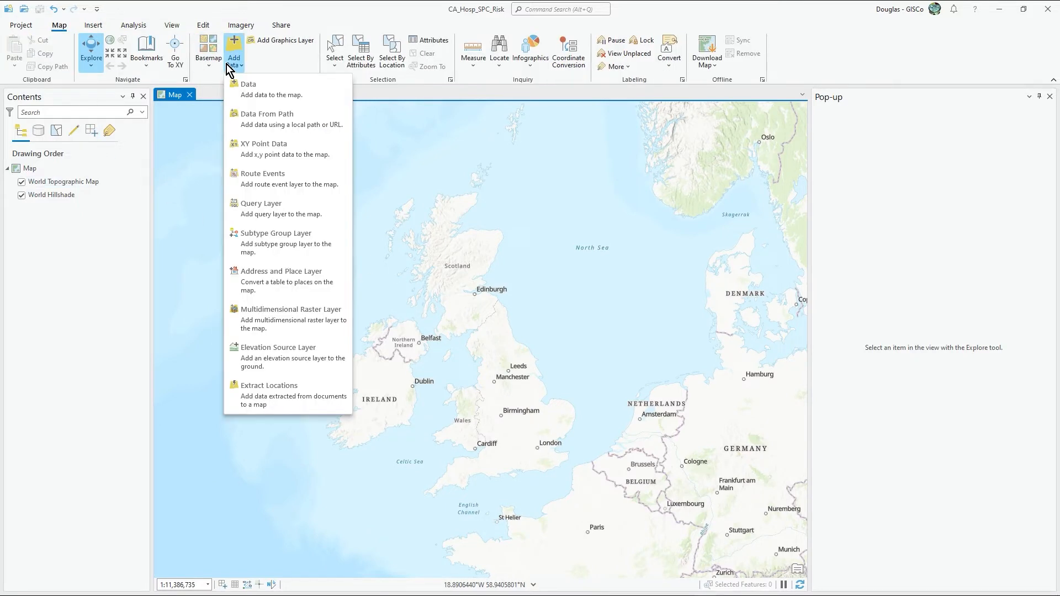
click(276, 148)
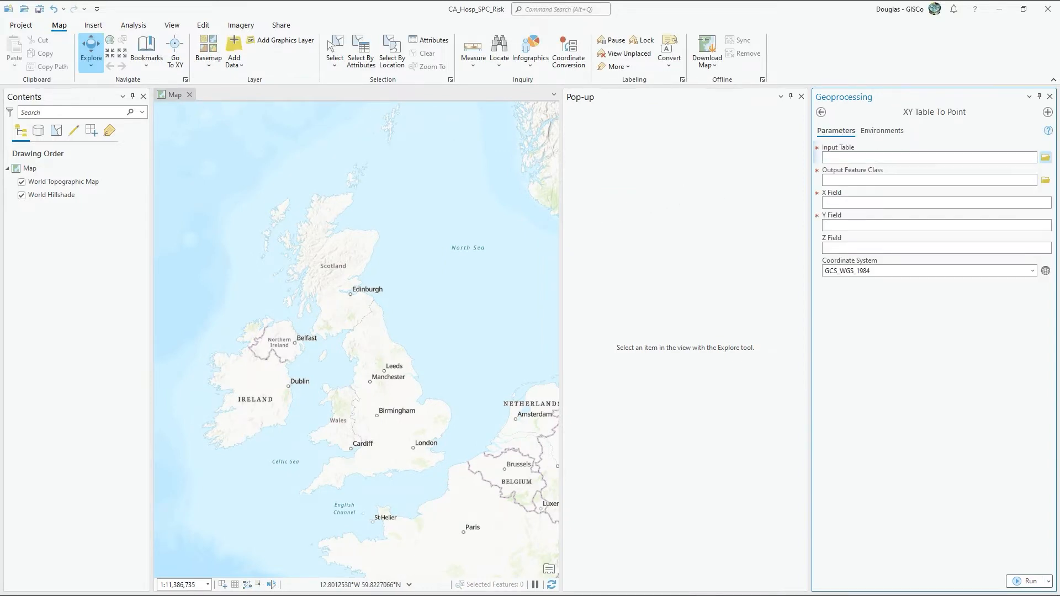
Step: Switch to File Explorer, locate hospital-building-data-.csv, copy the US_Hospitals_Tutorial folder path and move the window off the map
key(alt+Tab)
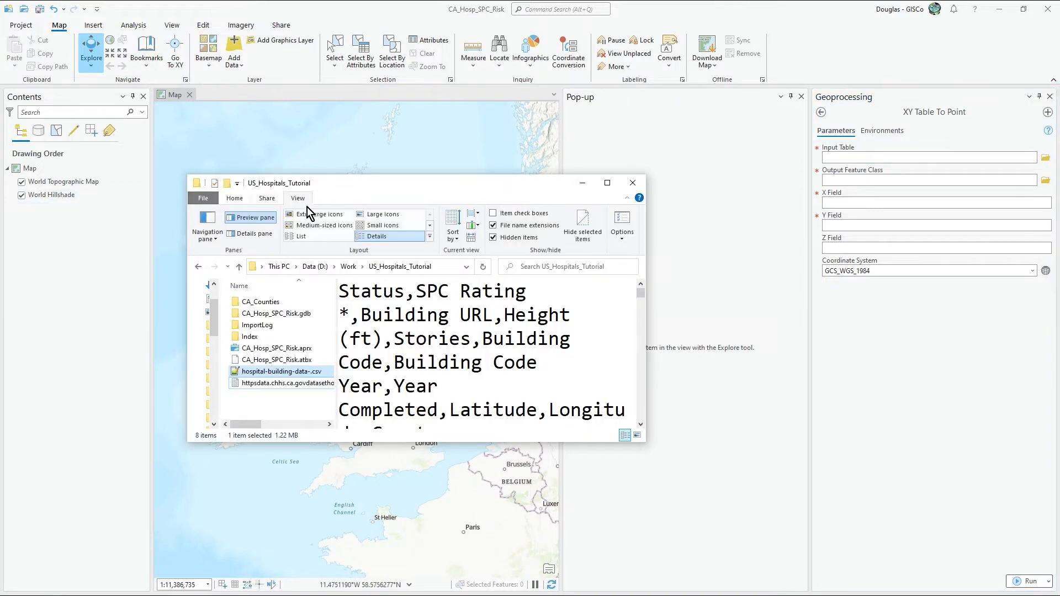
drag(417, 185, 0, 171)
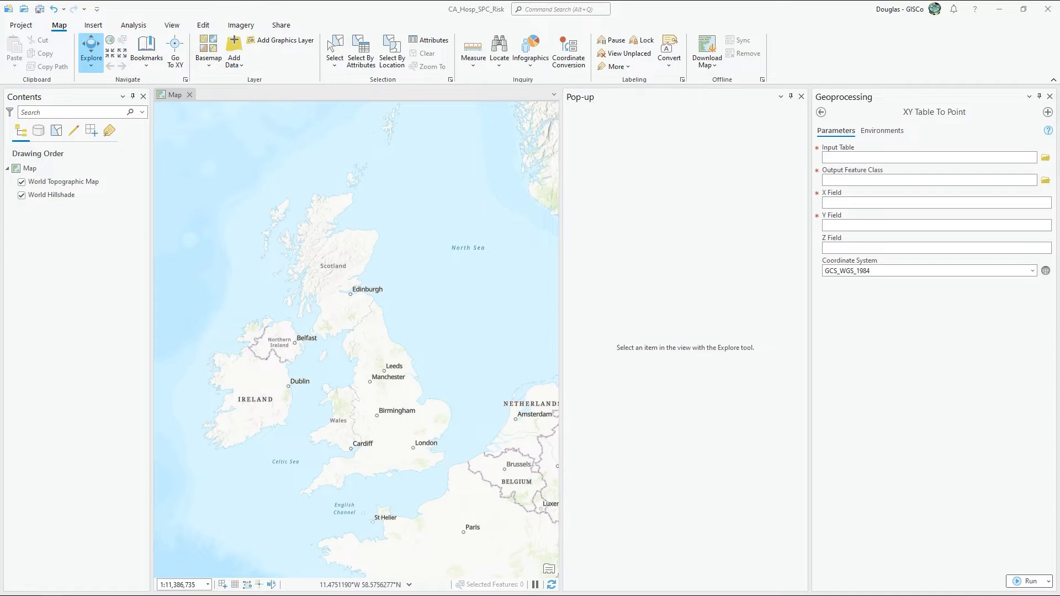
drag(0, 144, 584, 137)
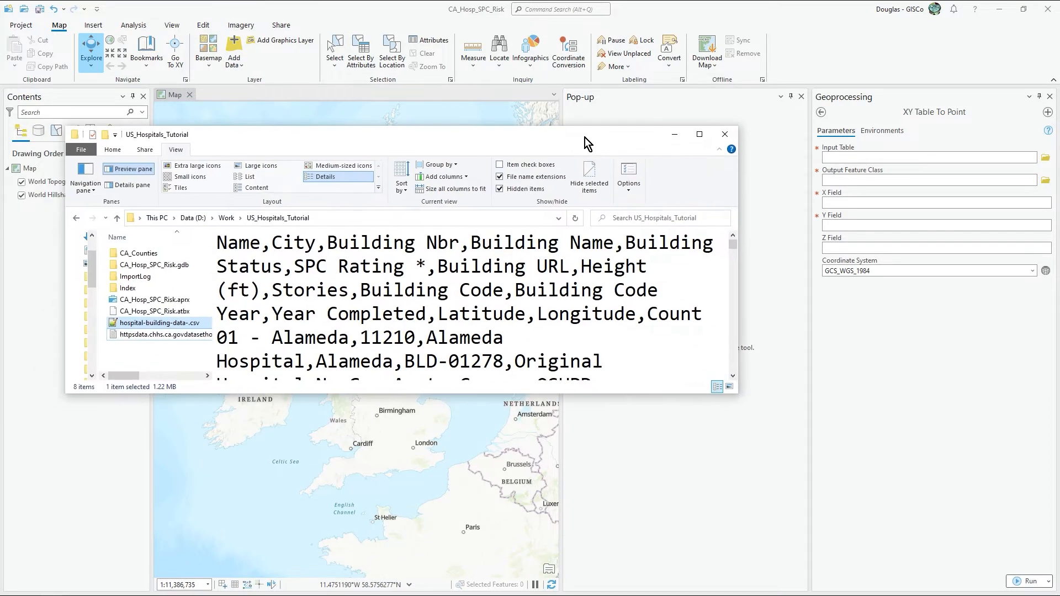
drag(216, 275, 320, 273)
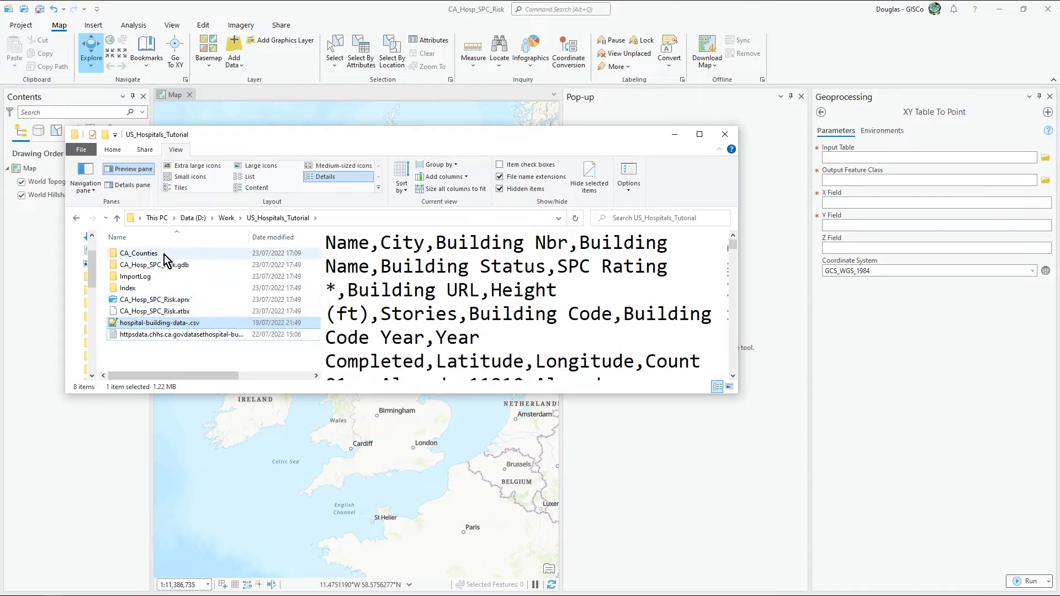
click(166, 323)
click(166, 349)
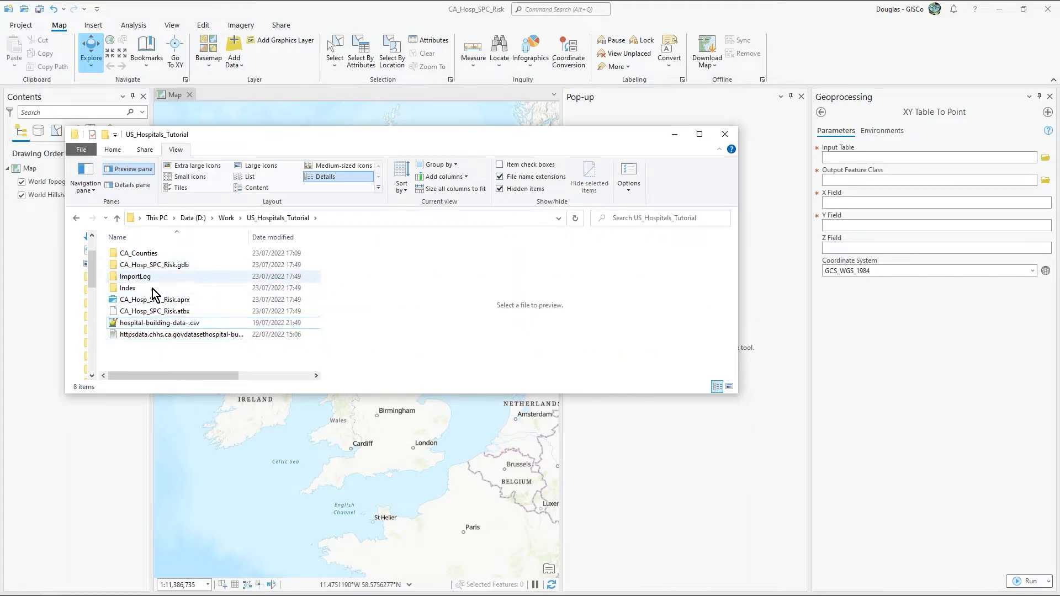
click(118, 323)
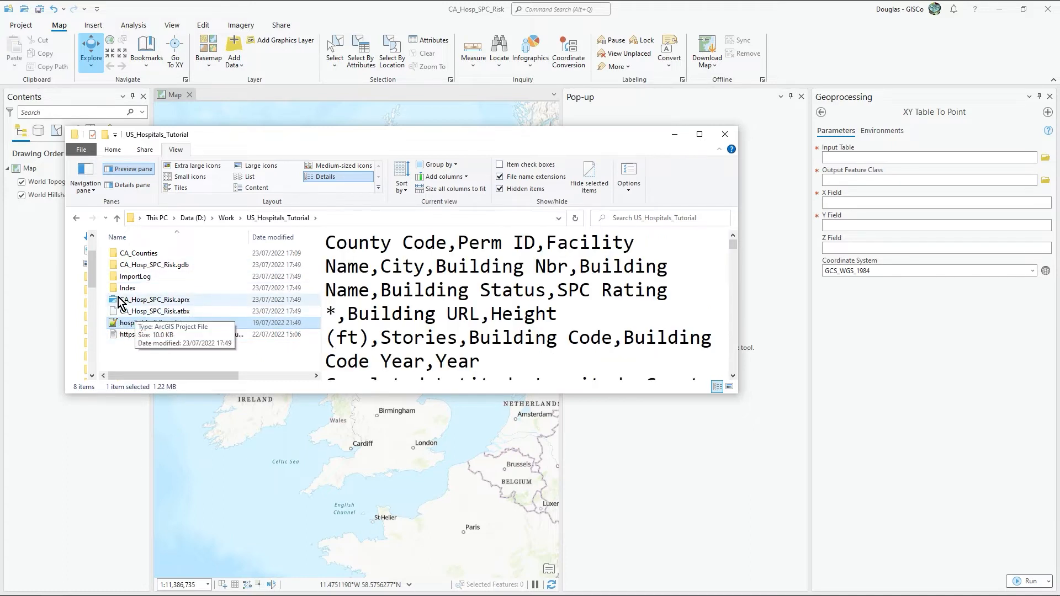
click(357, 218)
key(ctrl+c)
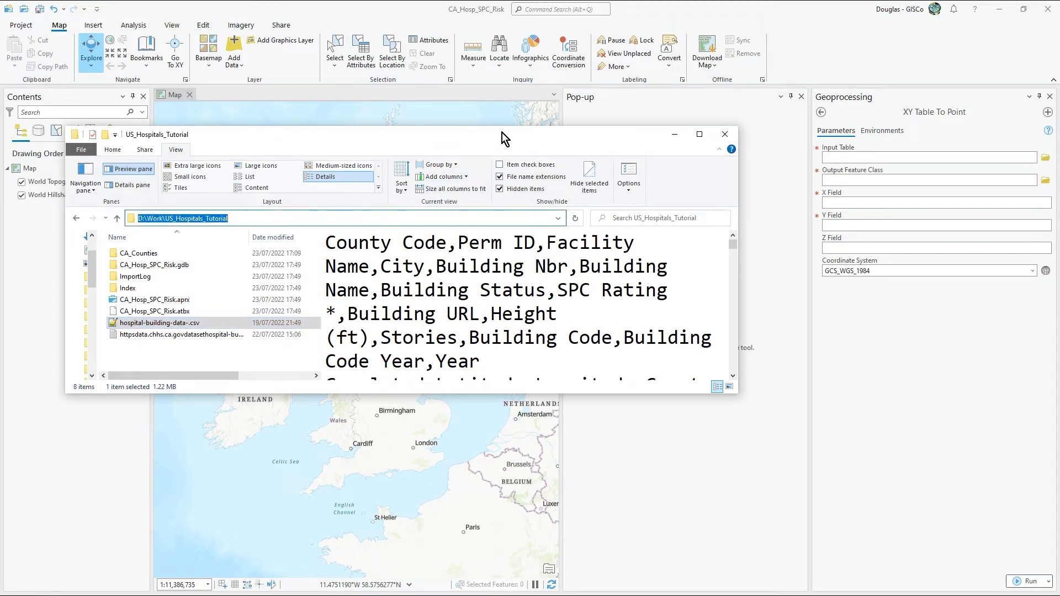
drag(502, 133, 0, 160)
Step: Set the XY Table To Point input table to hospital-building-data-.csv in D:\Work\US_Hospitals_Tutorial
click(874, 157)
key(ctrl+v)
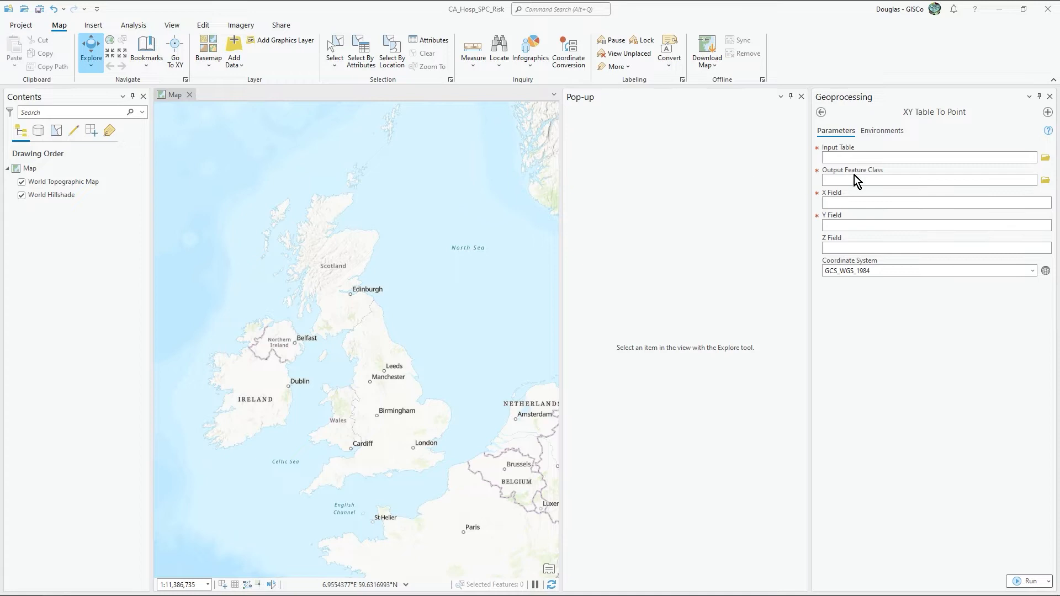
click(862, 159)
key(ctrl+v)
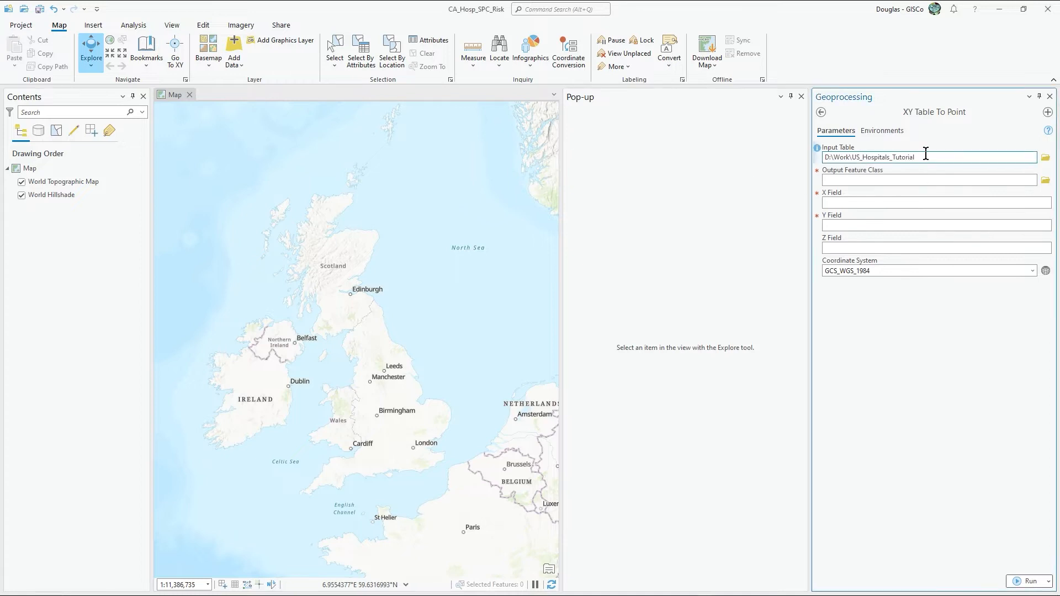
text(\)
text(hospital-building-data-.csv)
Step: Name the output feature class CAhospitalbuilding in CA_Hosp_SPC_Risk.gdb and run XY Table To Point
click(928, 179)
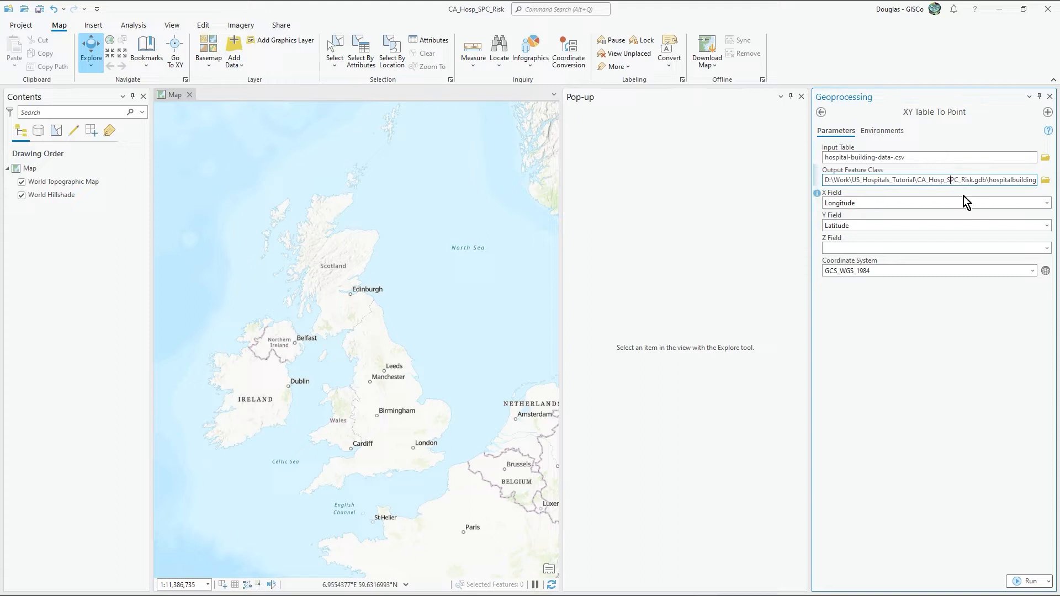
key(End)
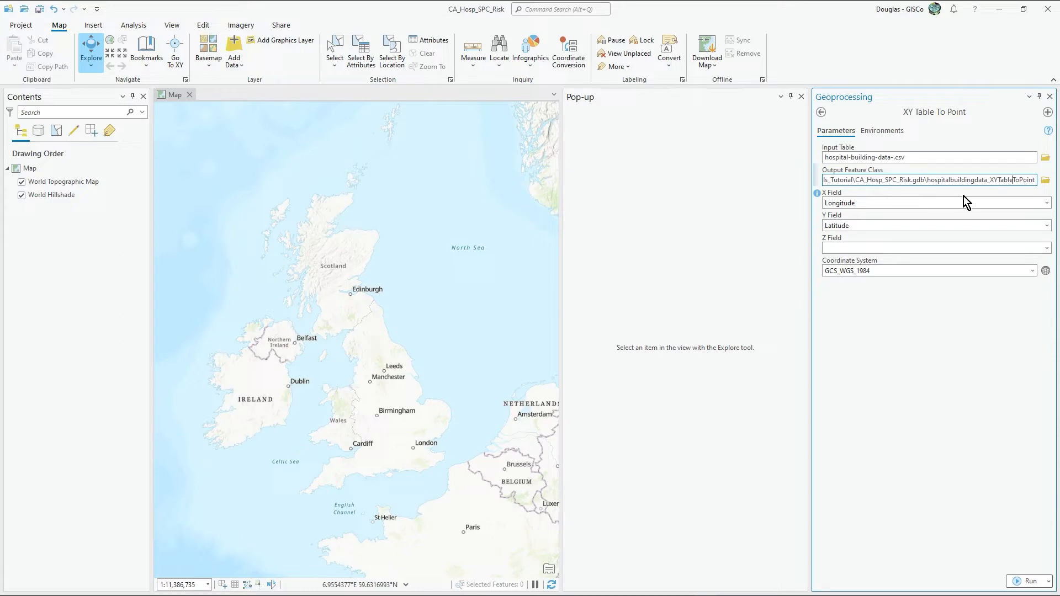
key(shift+Right)
key(shift+Right)
key(shift+Right)
key(shift+Right)
key(shift+Right)
key(shift+Right)
key(shift+Right)
key(shift+Right)
key(shift+Right)
key(shift+Right)
key(shift+Right)
key(shift+Right)
key(shift+Right)
key(shift+Right)
key(shift+Right)
key(shift+Right)
key(shift+Right)
key(shift+Right)
key(shift+Right)
key(Delete)
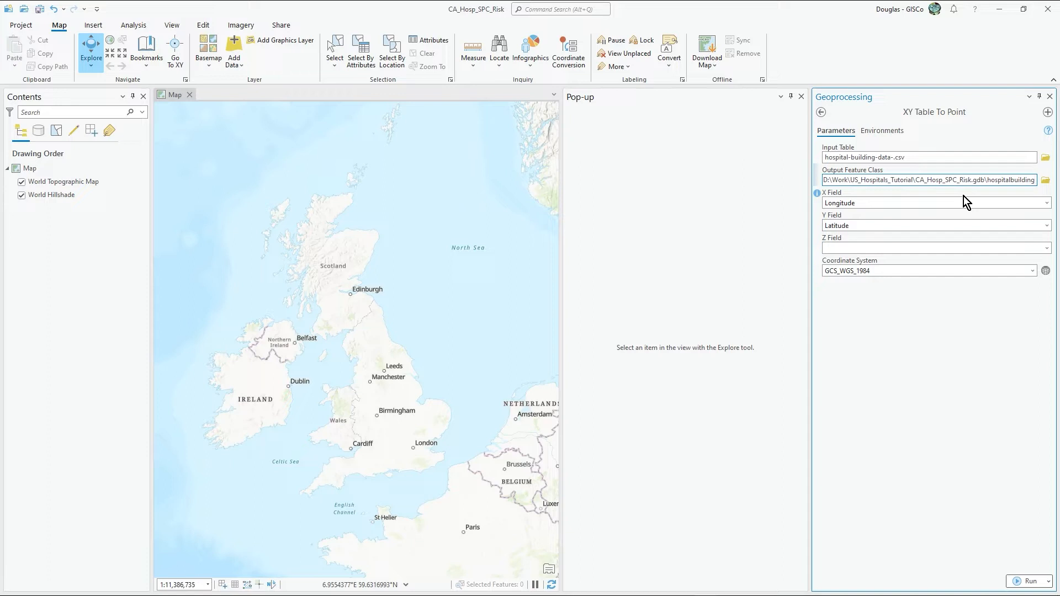
text(CA)
click(1023, 582)
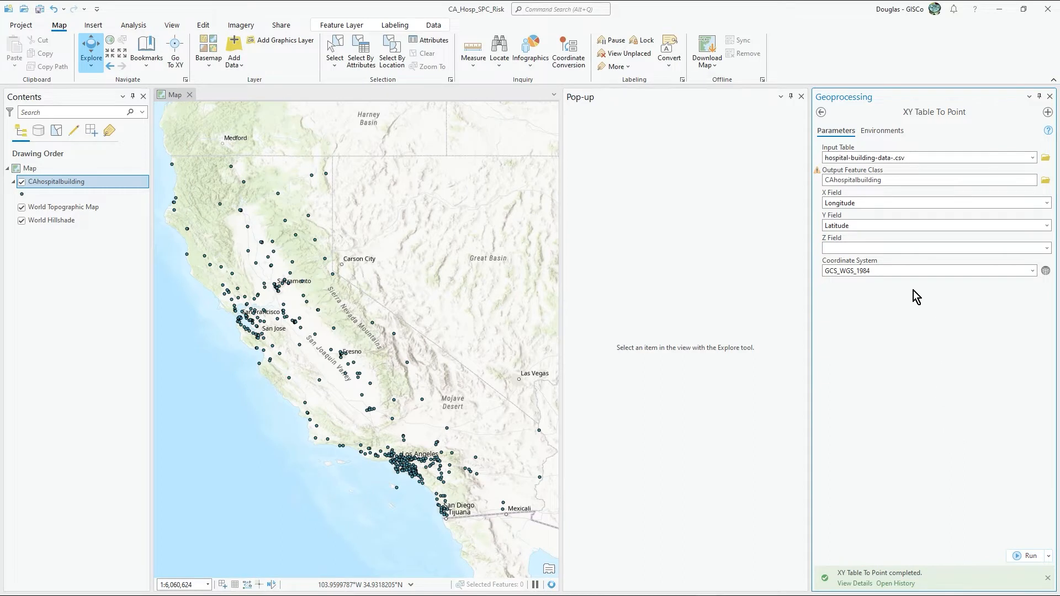
Step: Close the Pop-up and Geoprocessing panes to give the hospital map more room
click(804, 97)
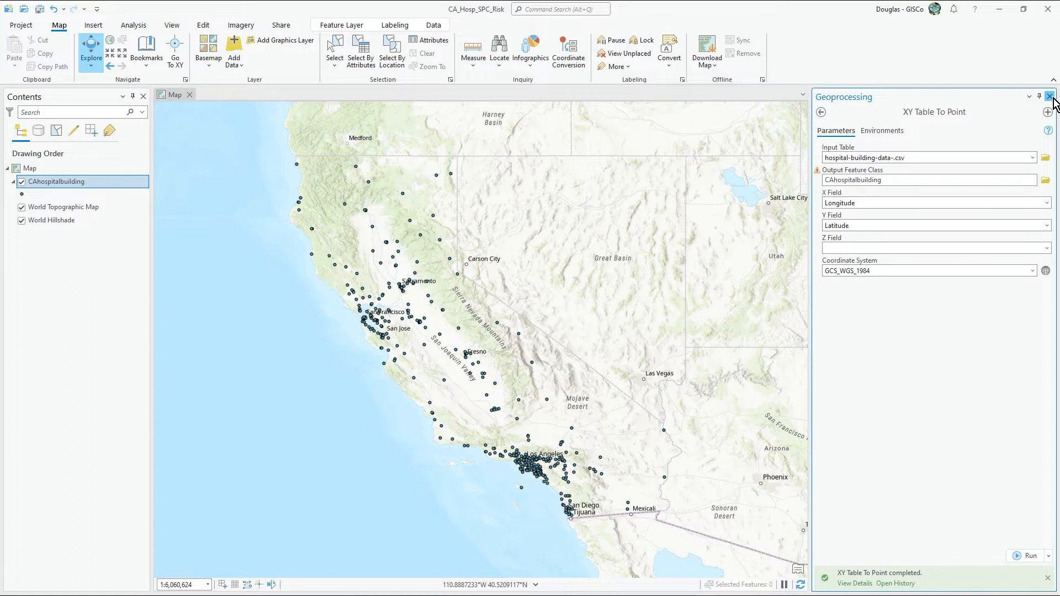
click(1050, 96)
drag(518, 338, 519, 367)
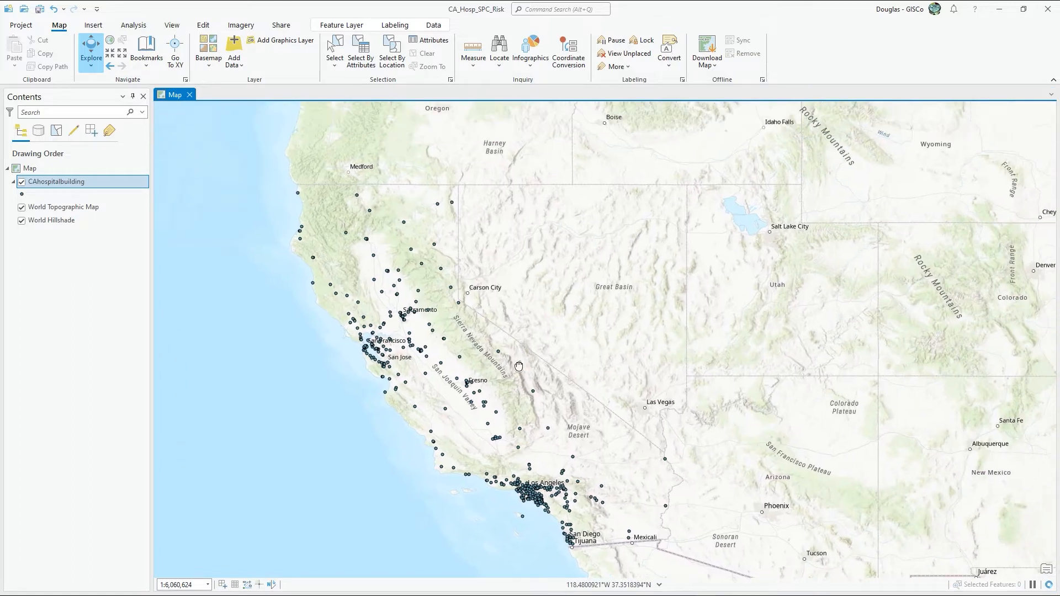
Step: Inspect the attributes of the hospital point at Susanville, including its SPC rating and building URL, and close the pop-up
click(436, 246)
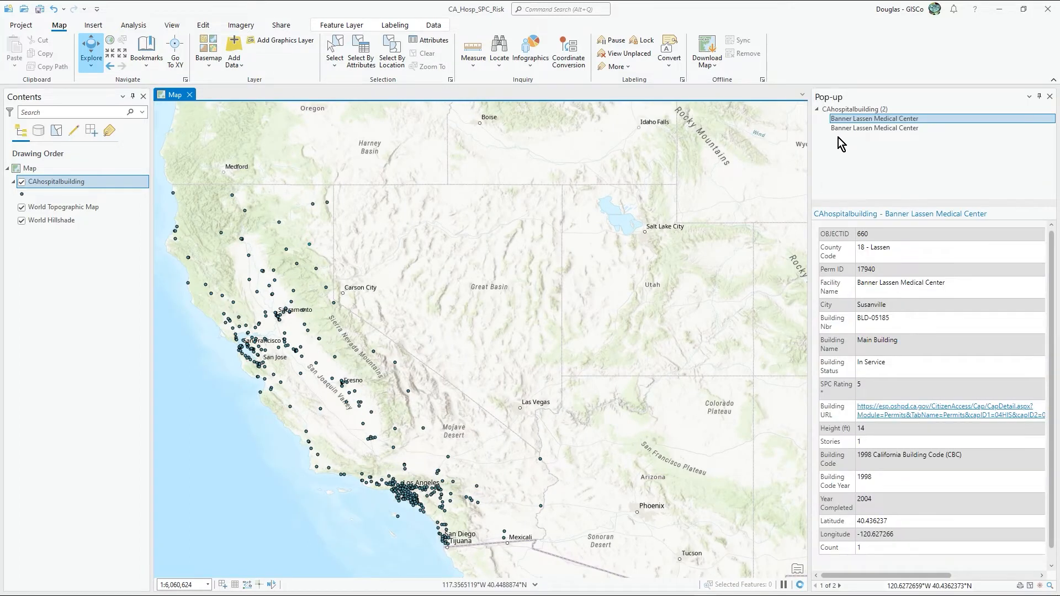
drag(809, 143, 699, 156)
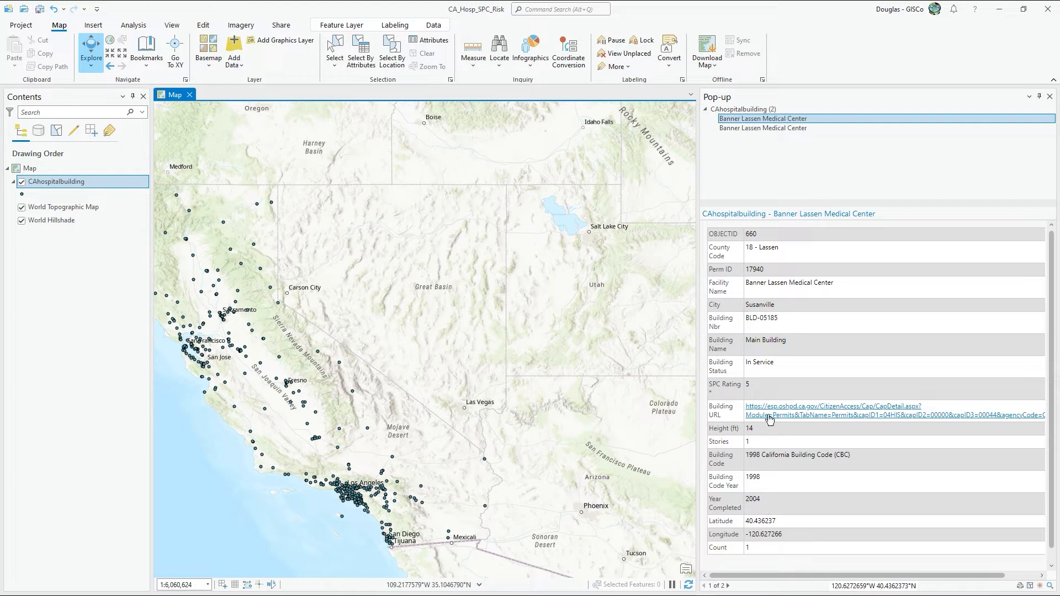
drag(719, 394, 764, 387)
click(765, 386)
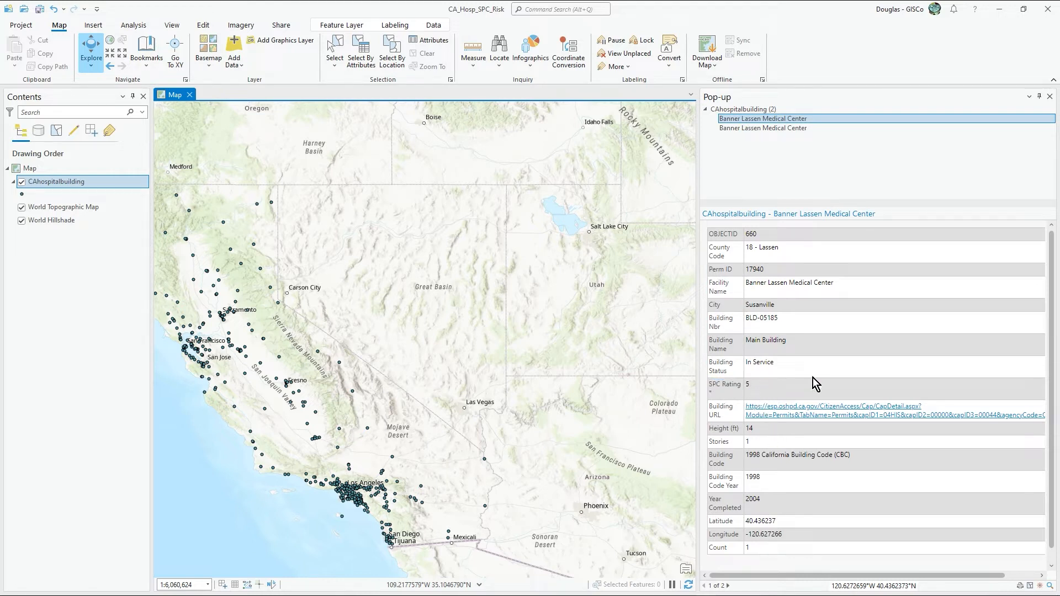
click(1049, 96)
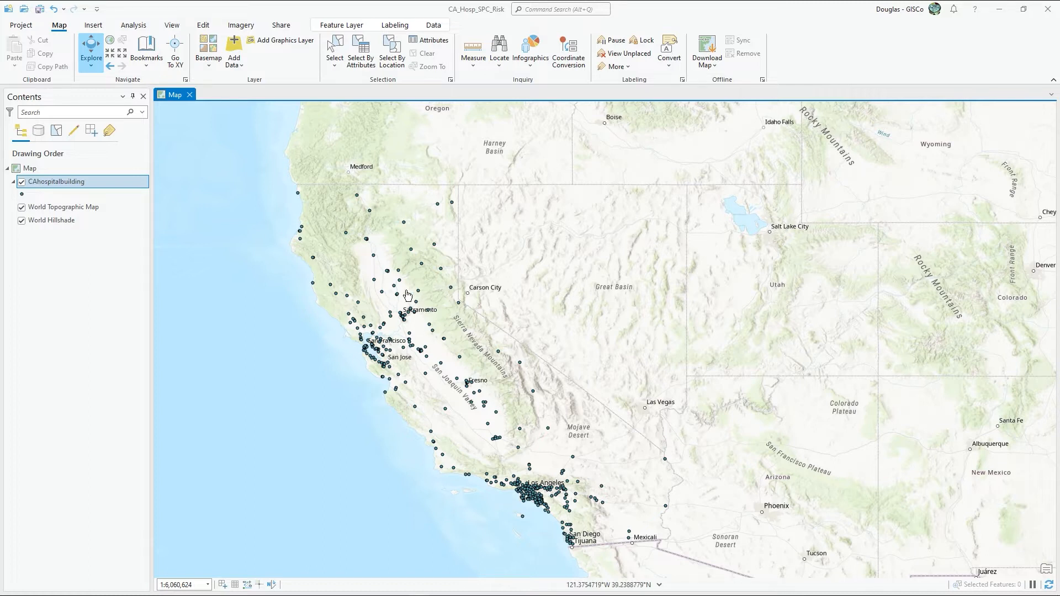
Step: Symbolize the CAhospitalbuilding points with the Hospital symbol from the ArcGIS 2D gallery and close the symbology settings
click(22, 195)
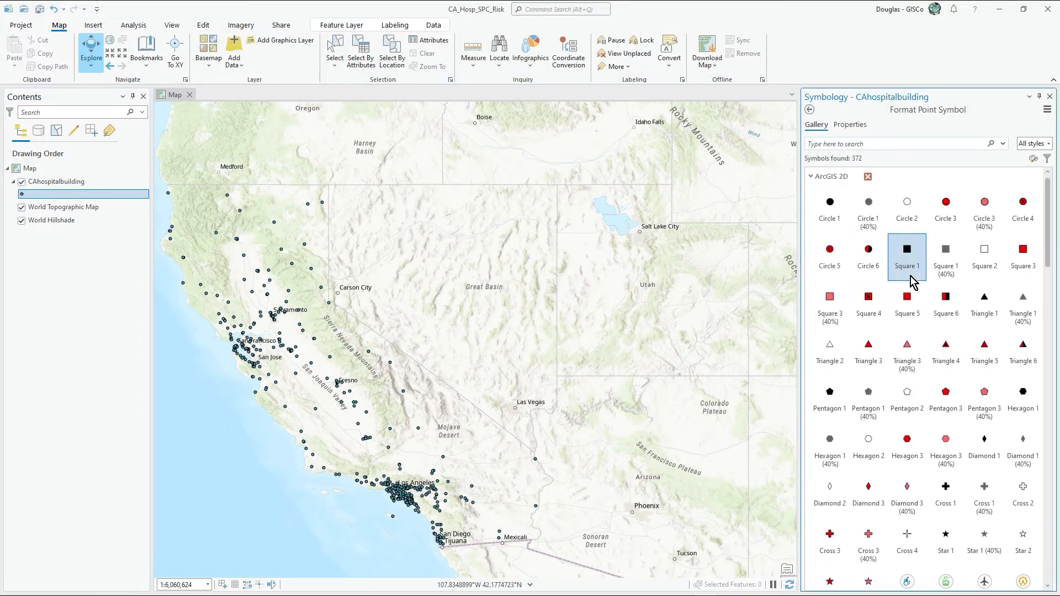
scroll(950, 483, down, 1)
scroll(951, 491, down, 5)
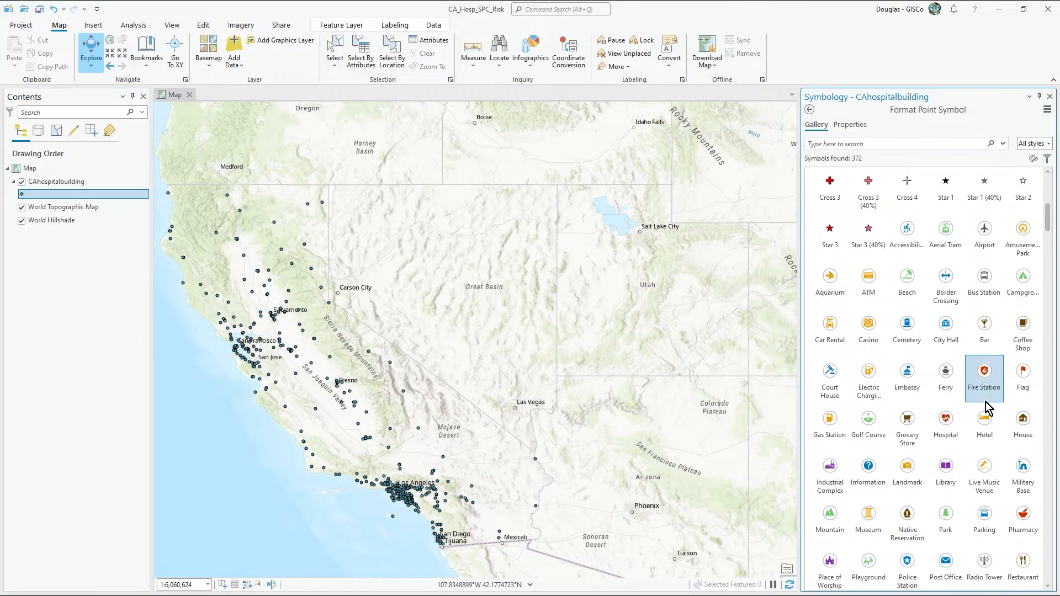
click(947, 437)
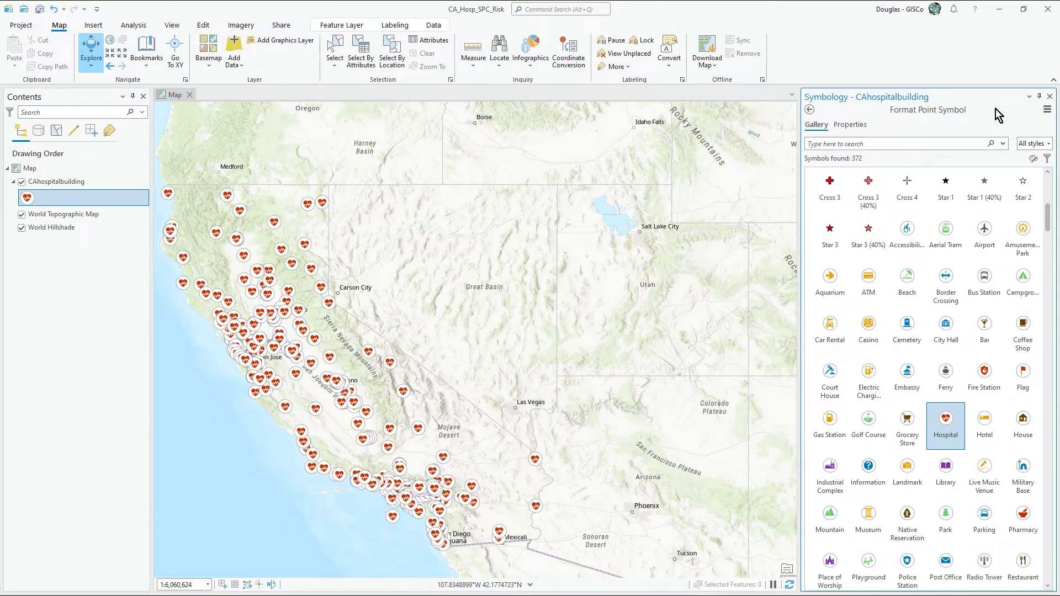
click(1049, 96)
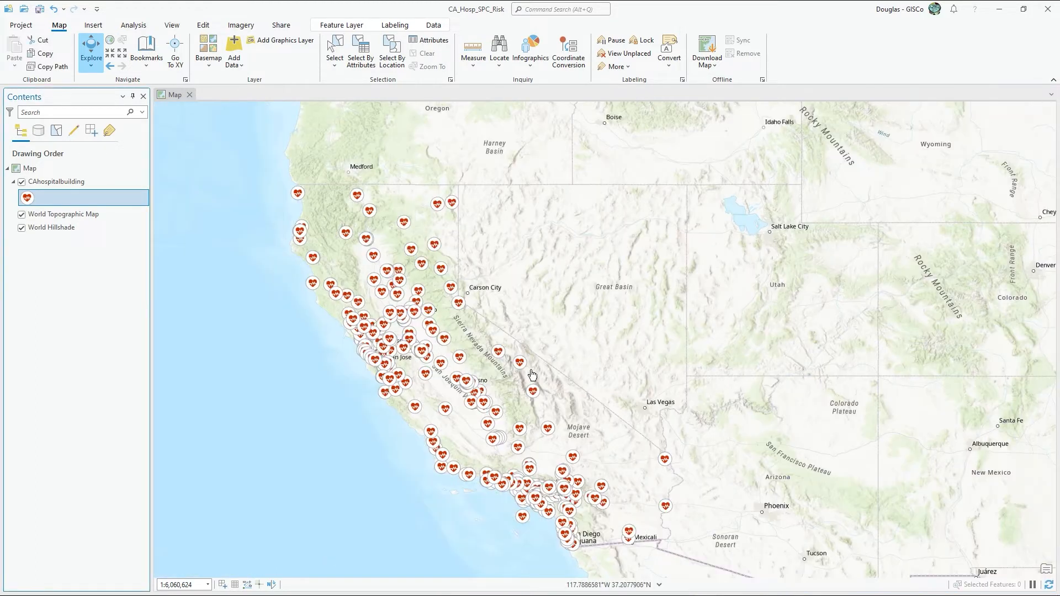
Step: Try displaying the CAhospitalbuilding layer as a Heat Map and look over the hospital density across California
click(27, 197)
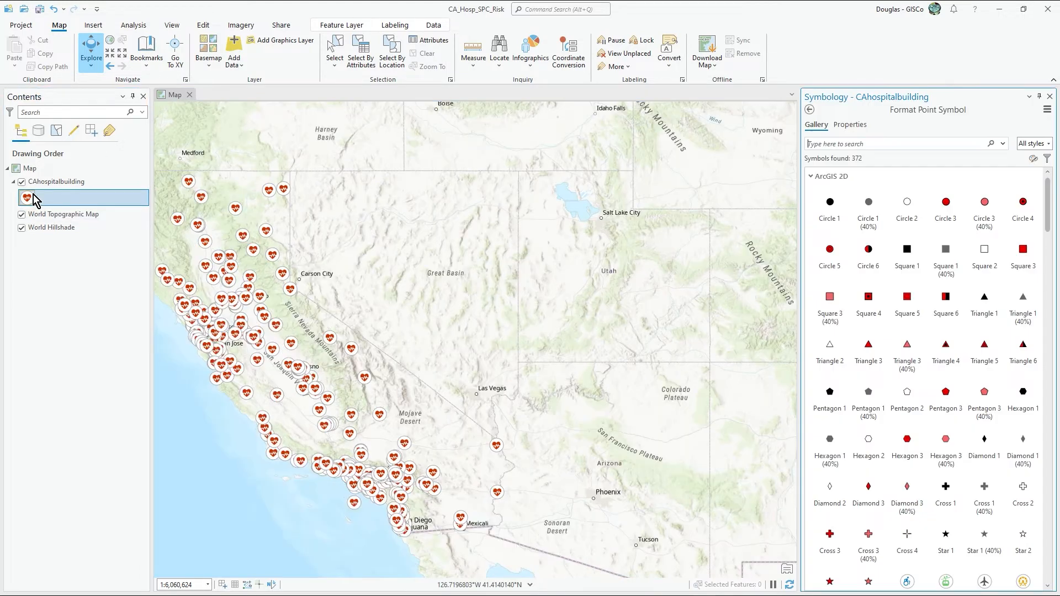
click(810, 110)
click(1048, 149)
scroll(919, 321, down, 1)
scroll(919, 317, down, 1)
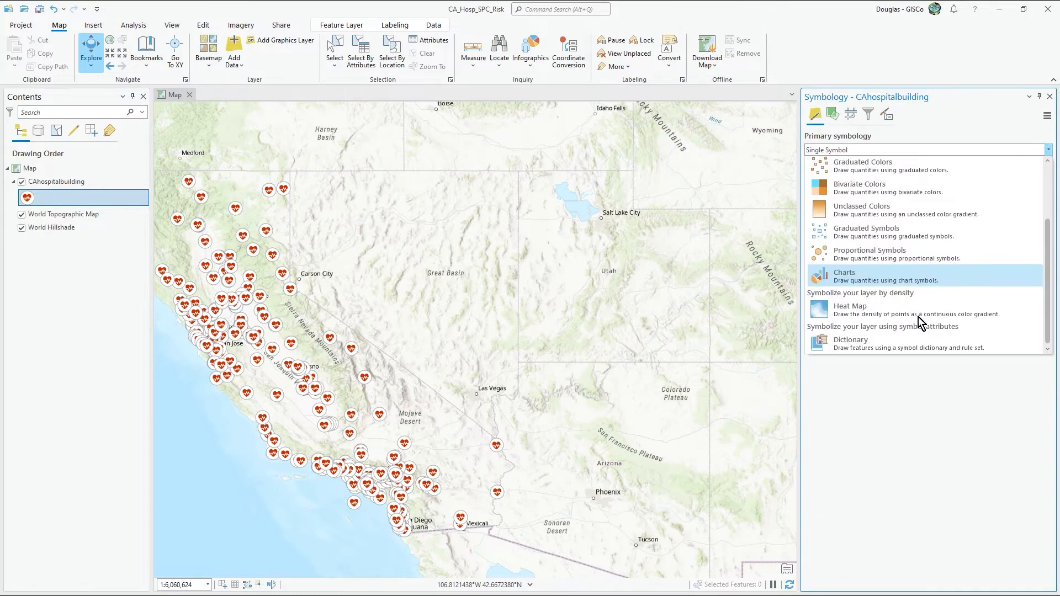
click(845, 311)
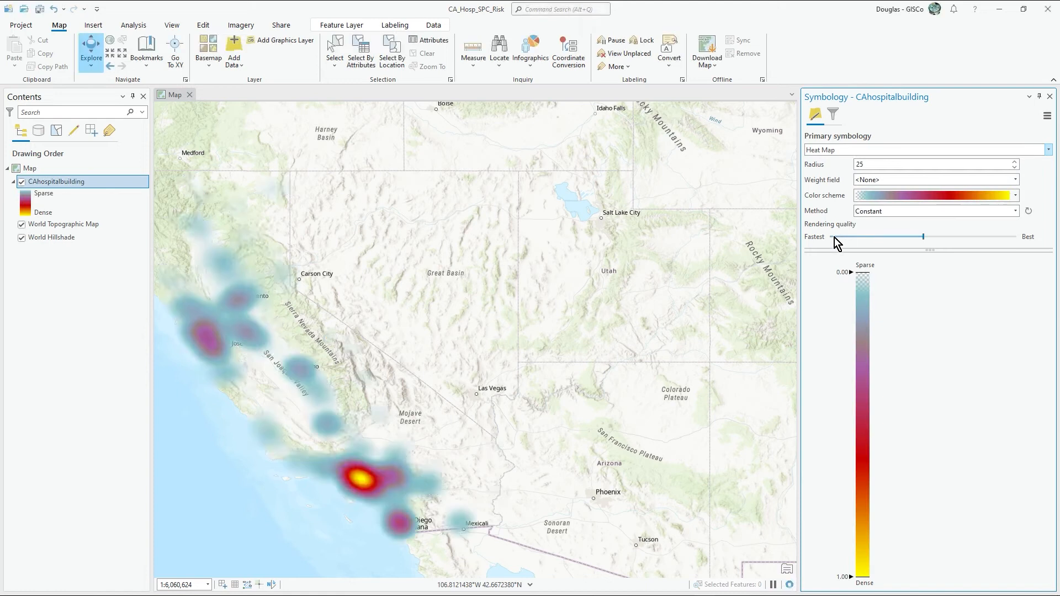
mouse_move(492, 395)
mouse_down()
mouse_move(608, 351)
mouse_move(583, 367)
mouse_up()
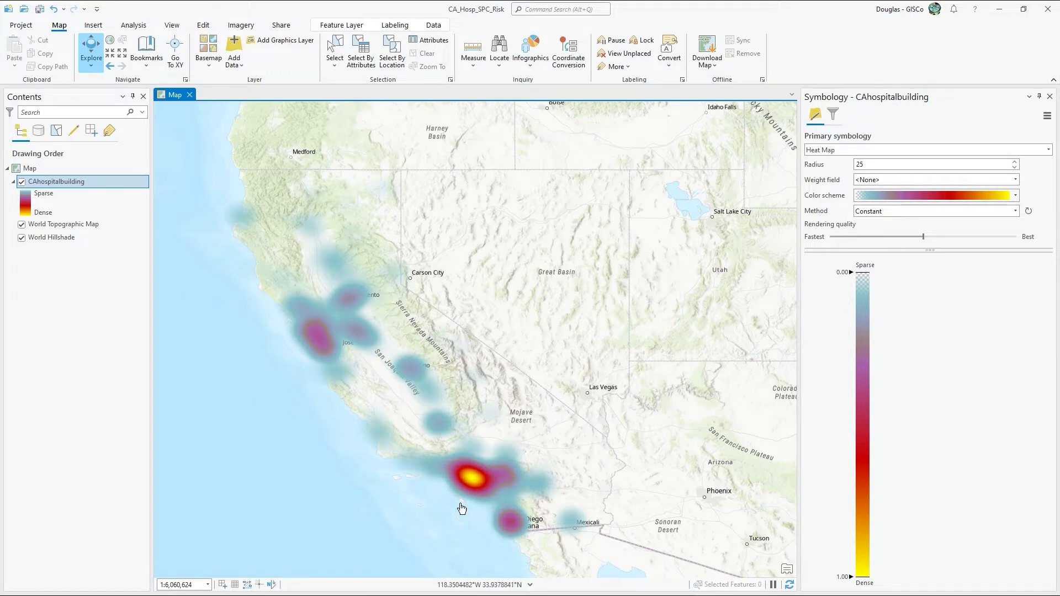
drag(511, 423, 496, 406)
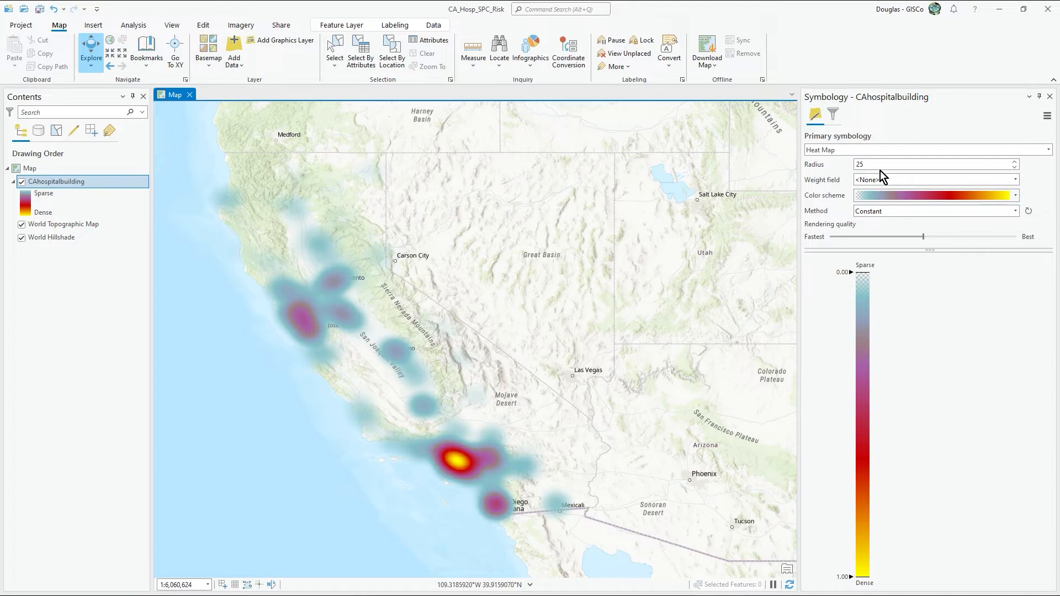
Step: Switch CAhospitalbuilding to Single Symbol symbology with the Hospital point symbol and close the symbology settings
click(1049, 149)
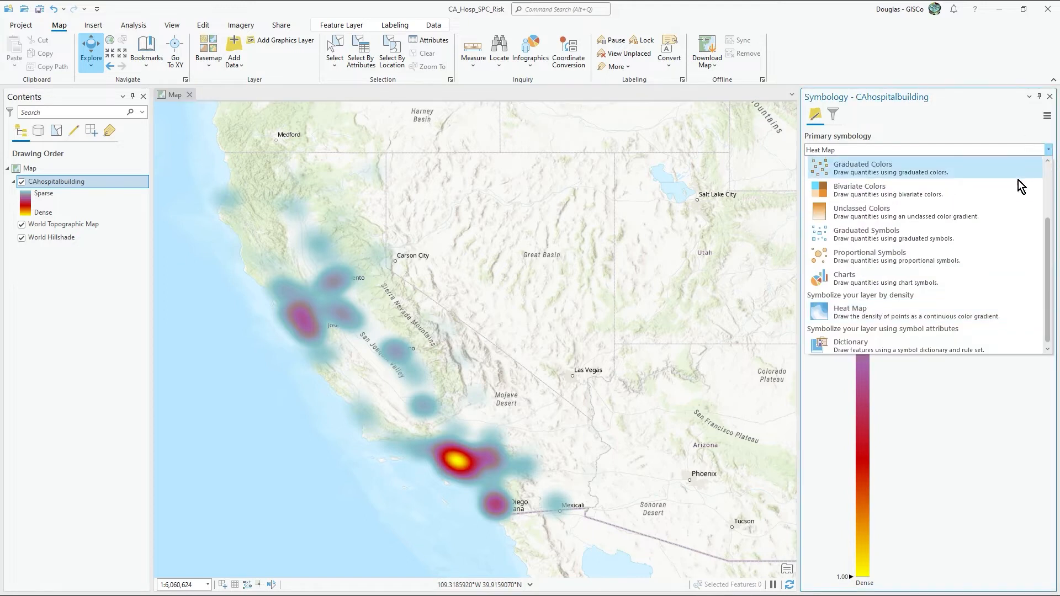
click(921, 180)
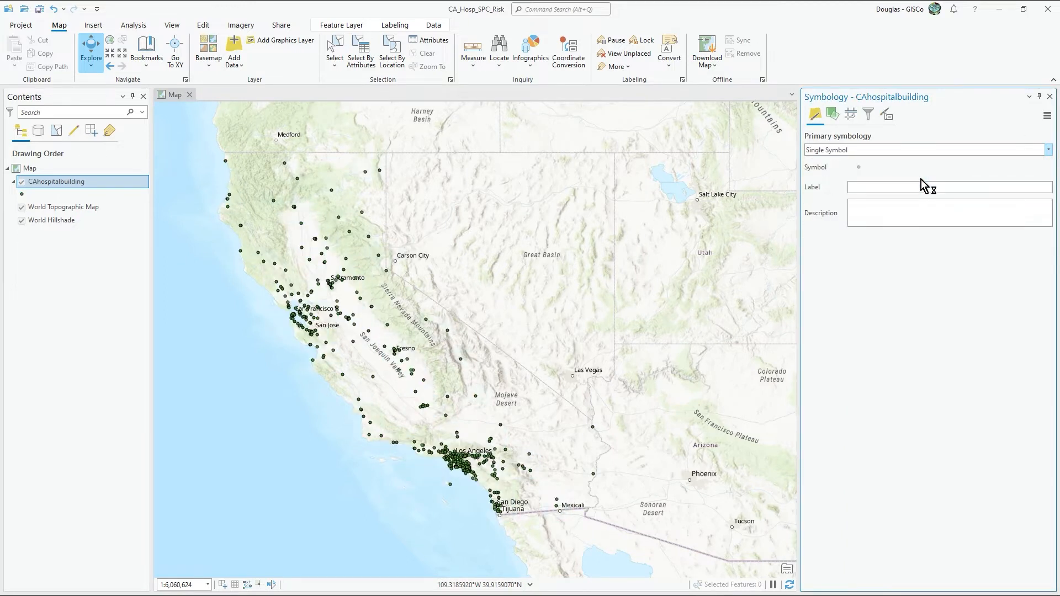
click(860, 168)
scroll(917, 428, down, 5)
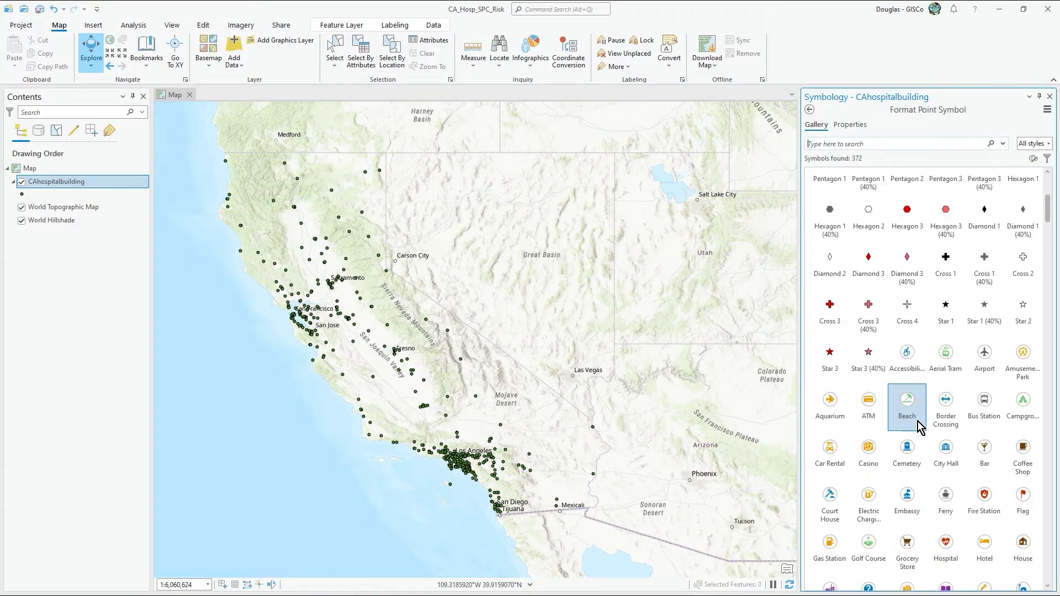
scroll(920, 428, down, 1)
click(949, 510)
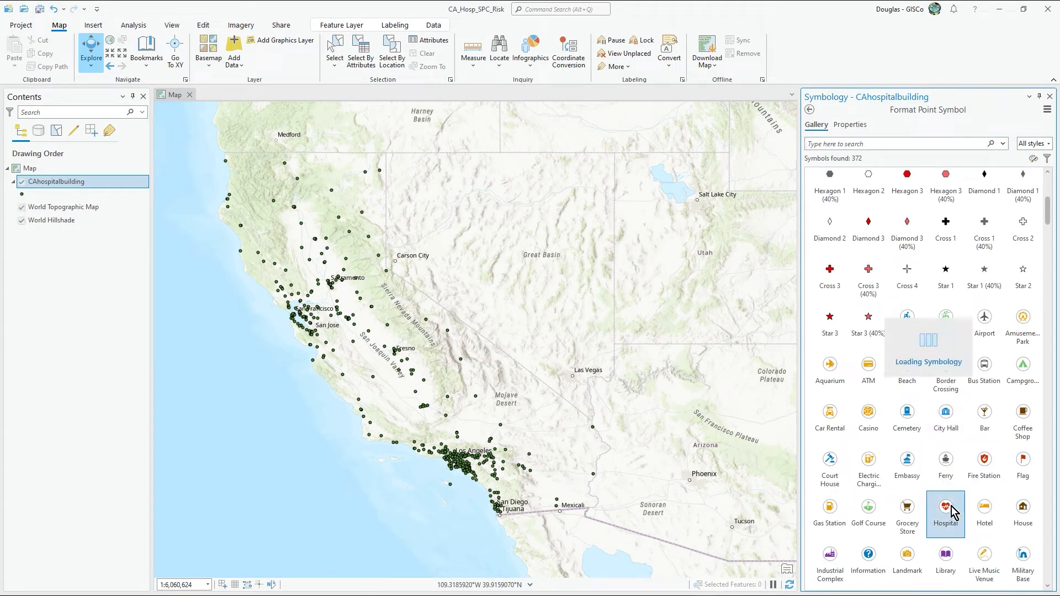
click(809, 109)
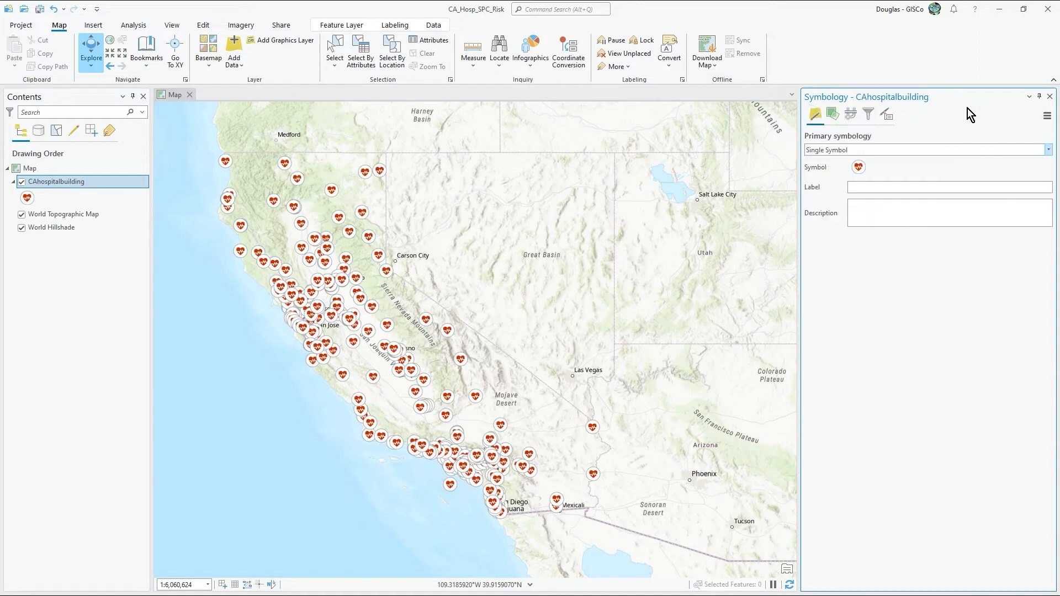
click(1049, 97)
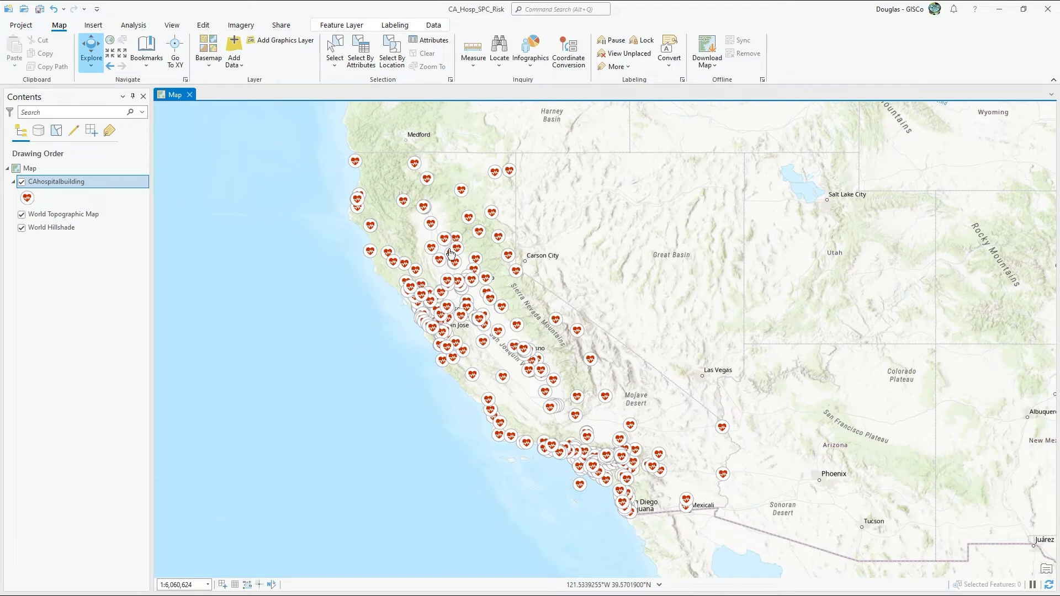
Step: Add the CA_Counties_TIGER2016.shp shapefile from the CA_Counties folder to the map
drag(610, 297, 568, 314)
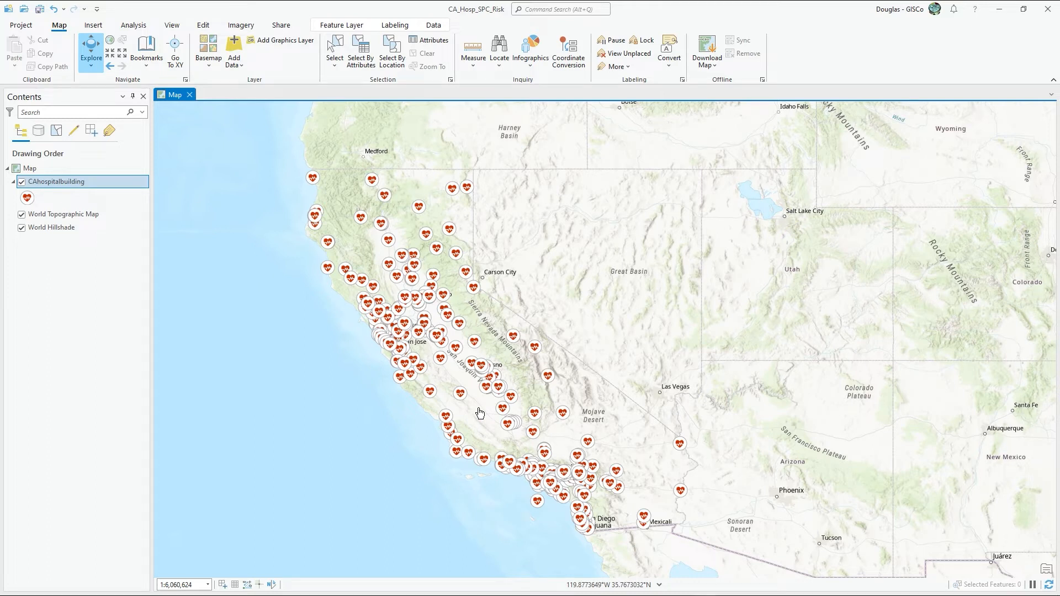
click(234, 63)
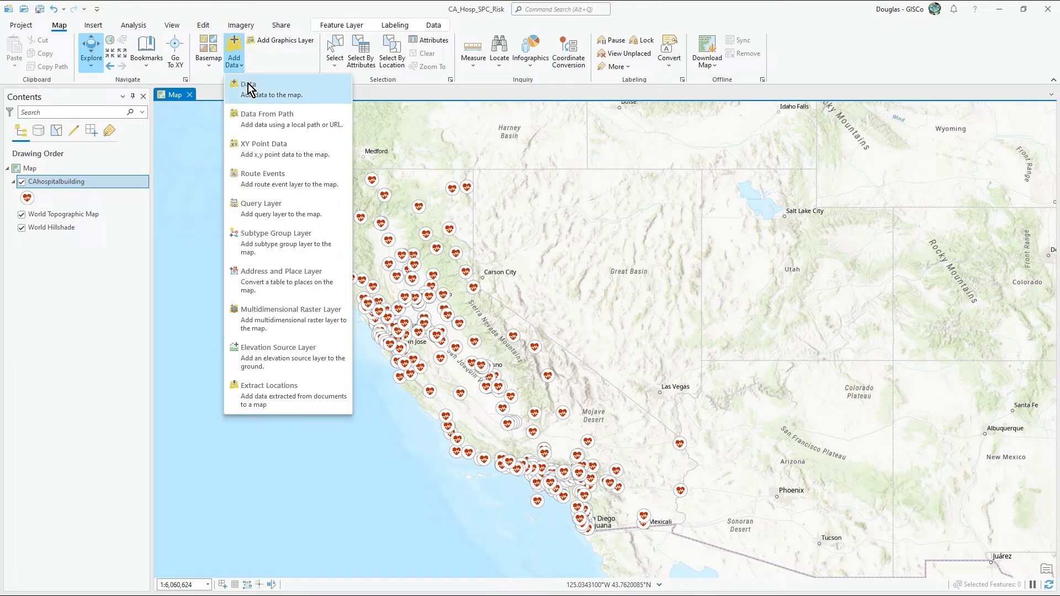
click(248, 88)
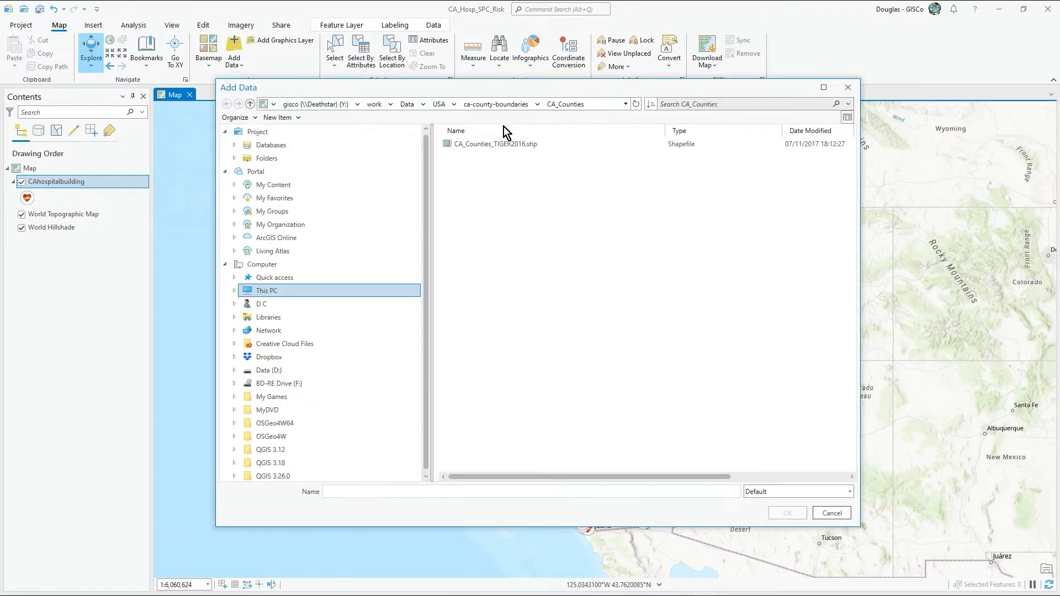
click(504, 145)
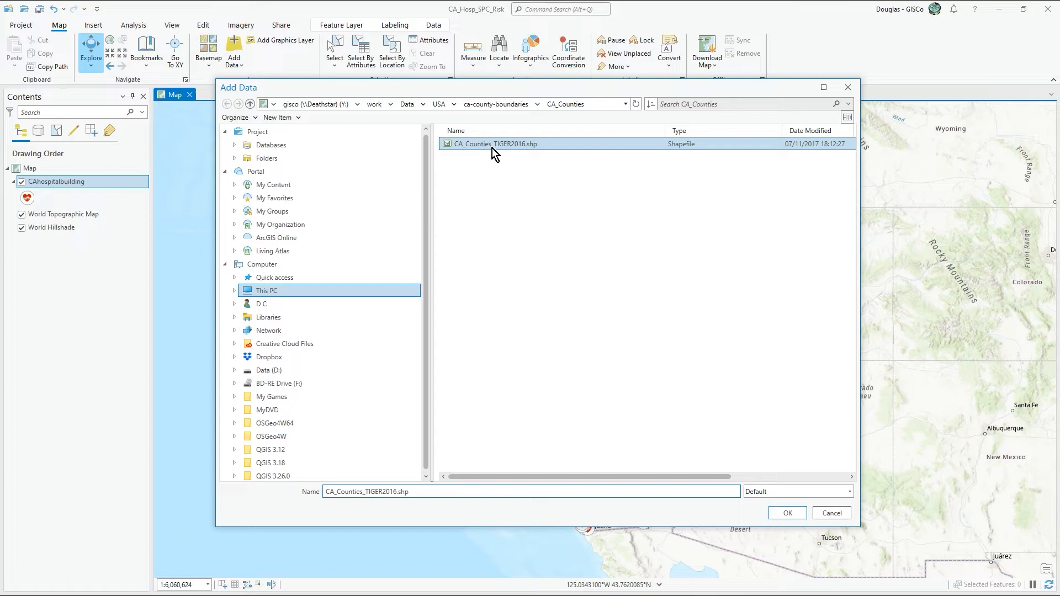
click(788, 513)
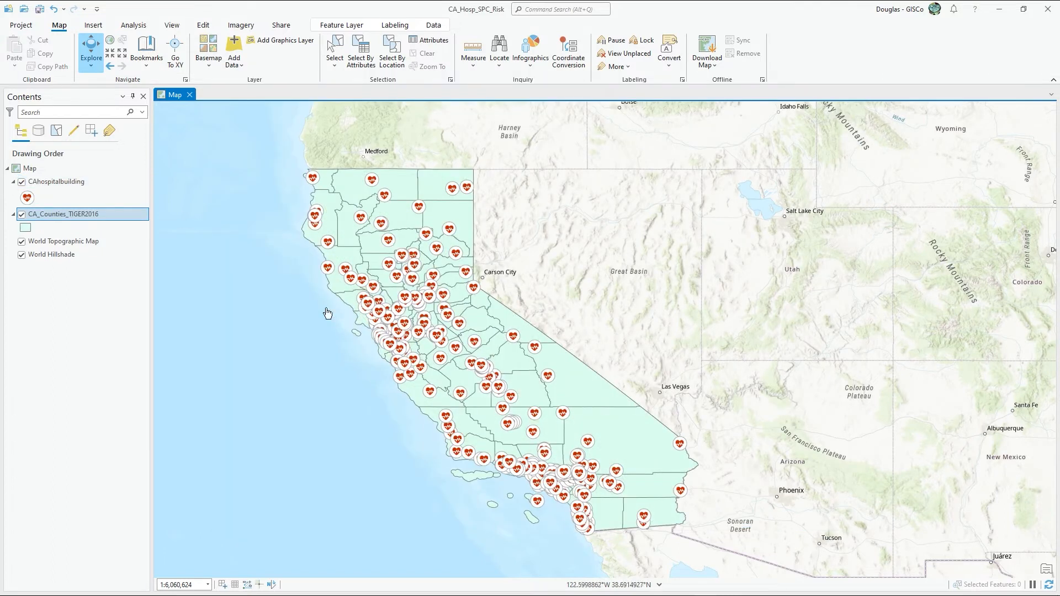
Step: Symbolize the CA_Counties_TIGER2016 polygons with the unfilled black outline symbol and close the symbology settings
click(29, 227)
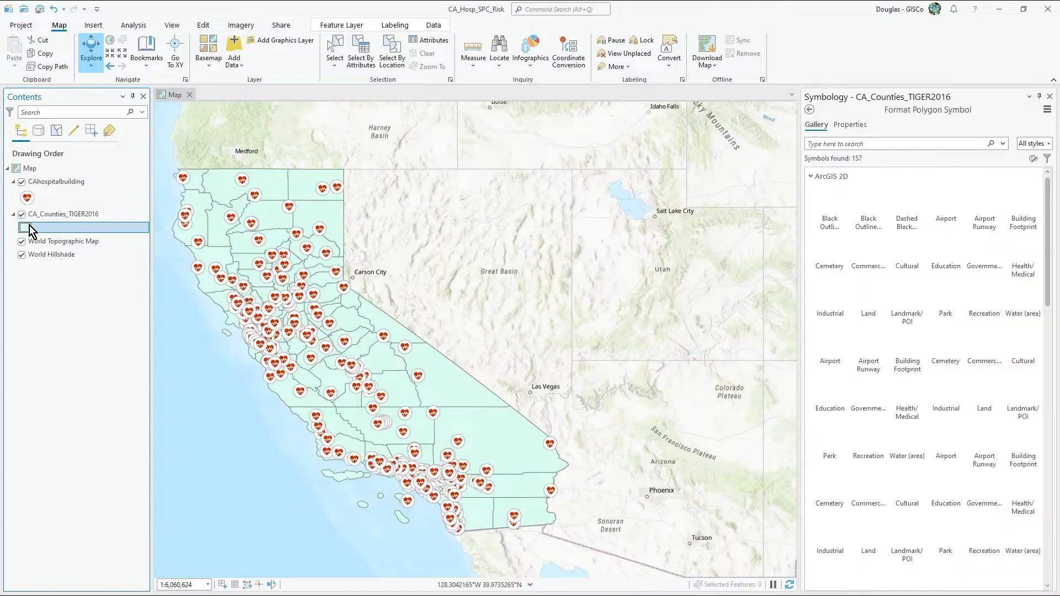
click(872, 216)
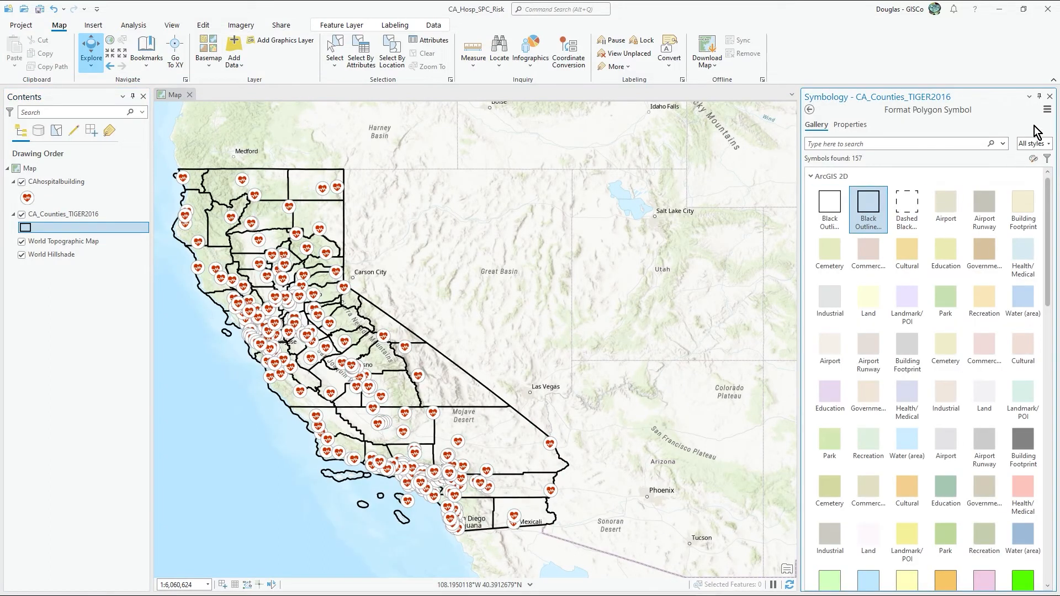
click(1050, 97)
drag(621, 273, 607, 254)
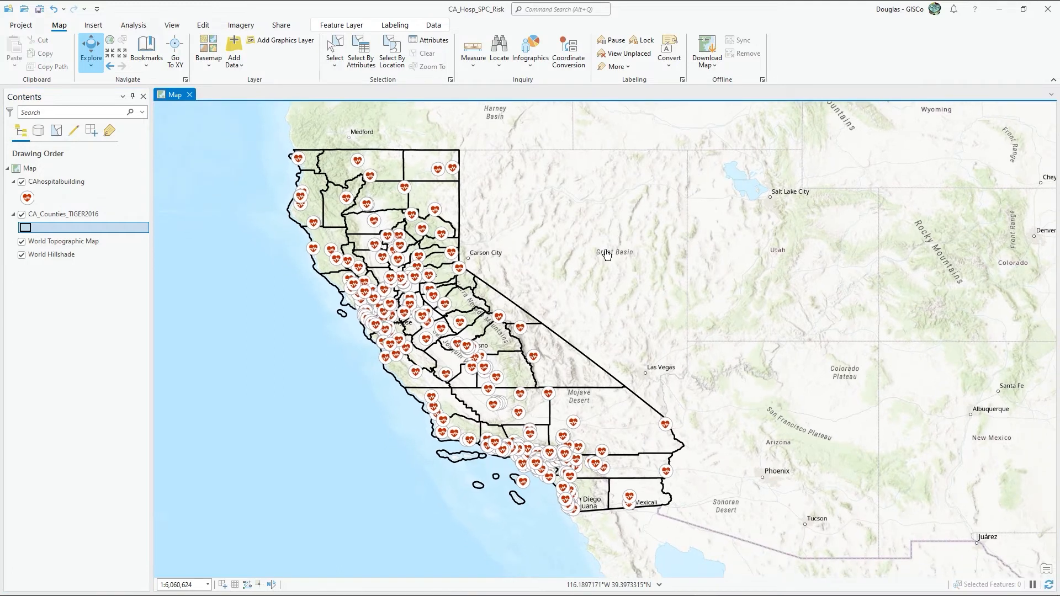
Step: Inspect the attributes of the county in California's northeast corner and close the pop-up
click(423, 160)
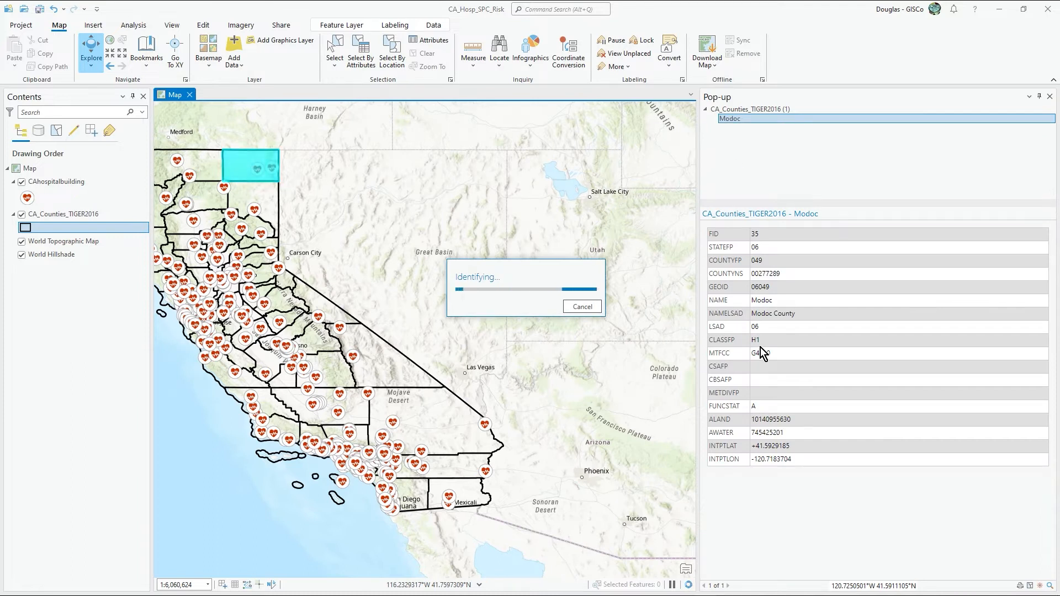
click(1050, 96)
drag(545, 230, 558, 235)
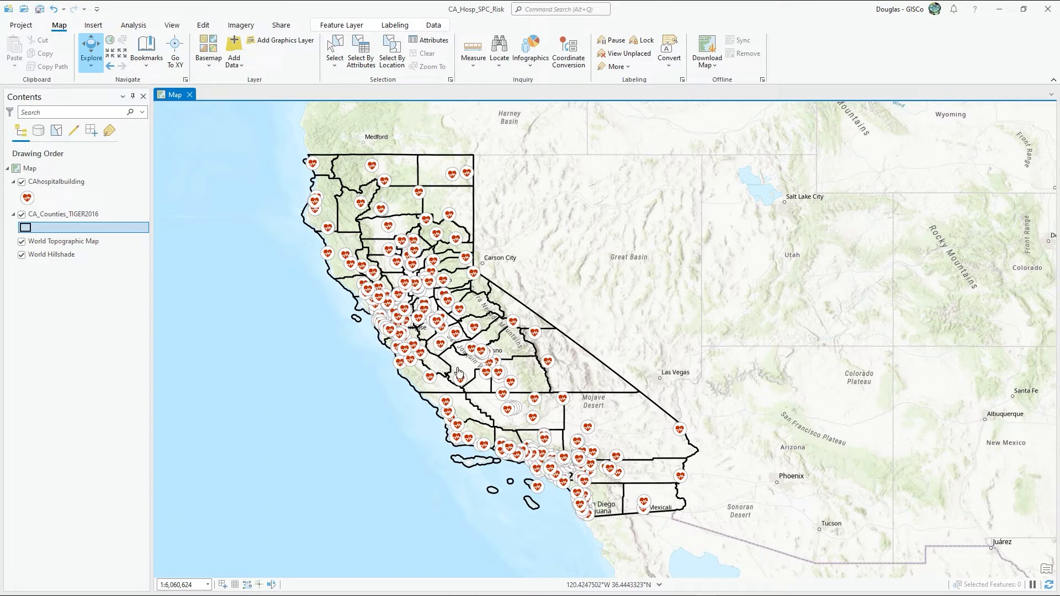
Step: Open the field design of the CAhospitalbuilding layer and add a new field named SPRISK
click(51, 188)
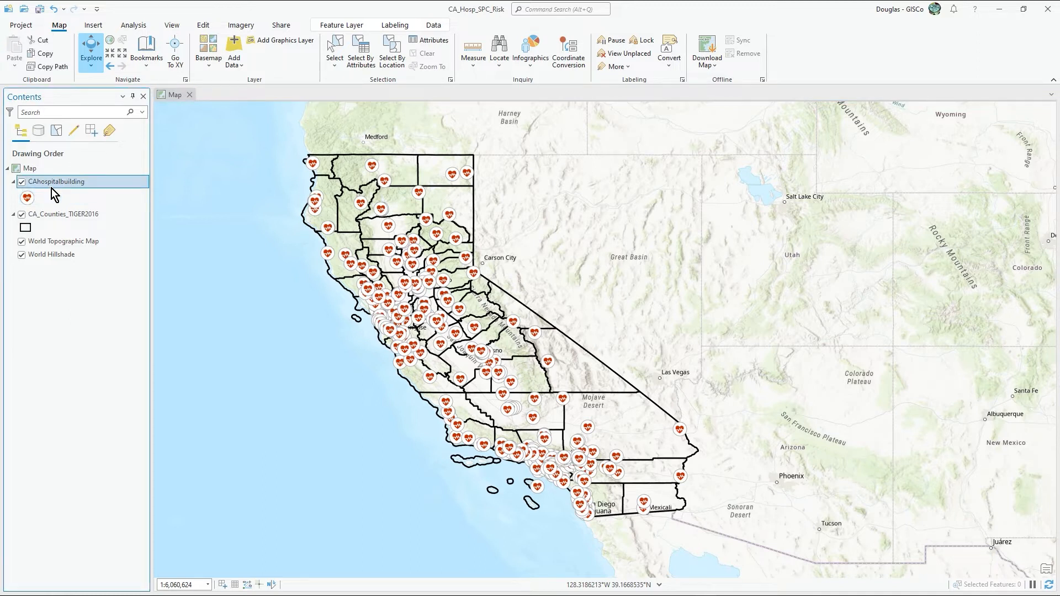
right_click(51, 188)
mouse_move(124, 292)
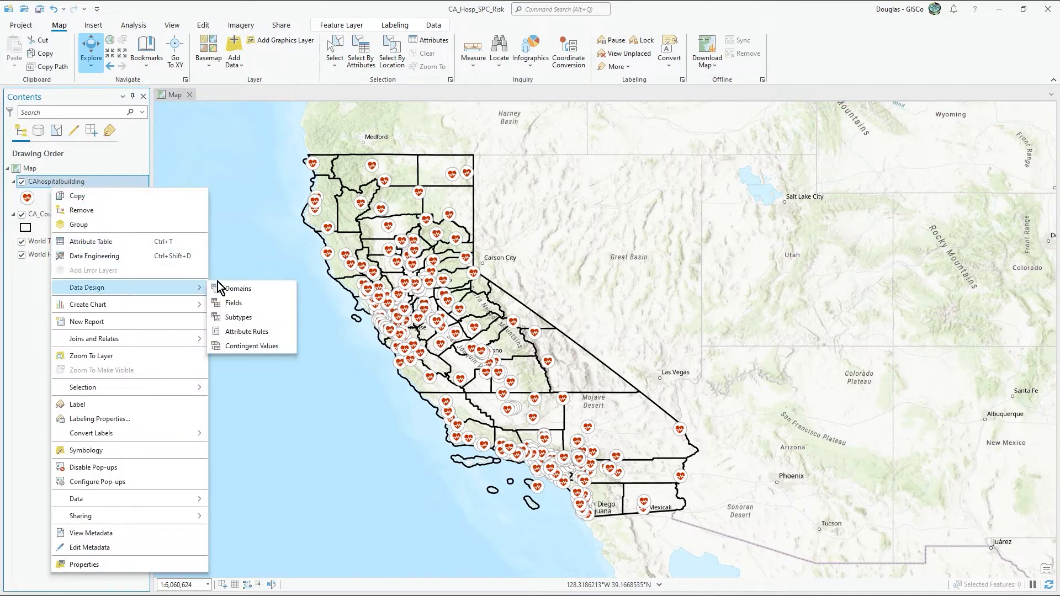
click(247, 303)
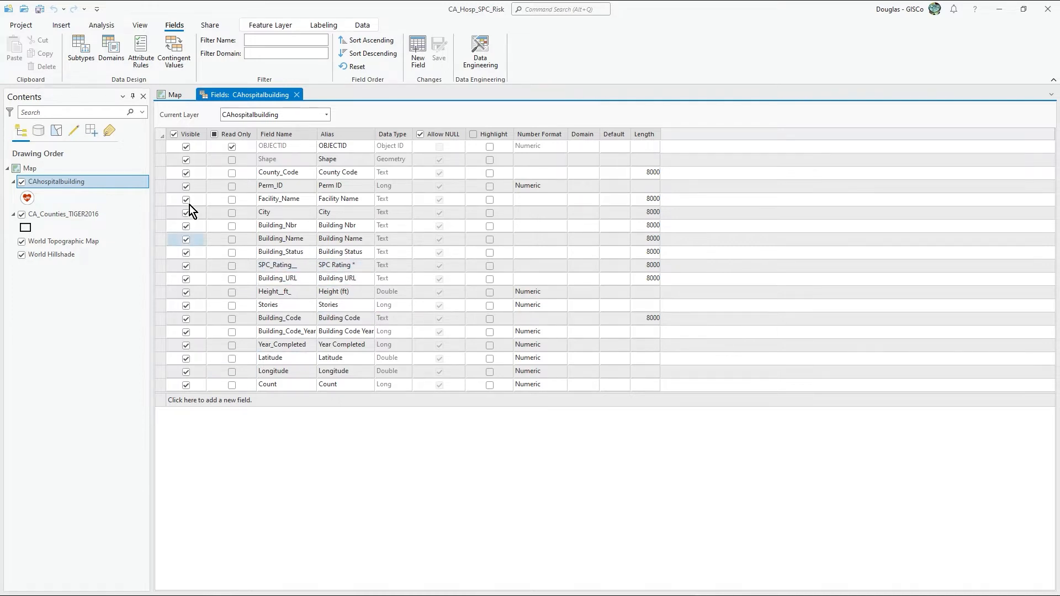
click(187, 405)
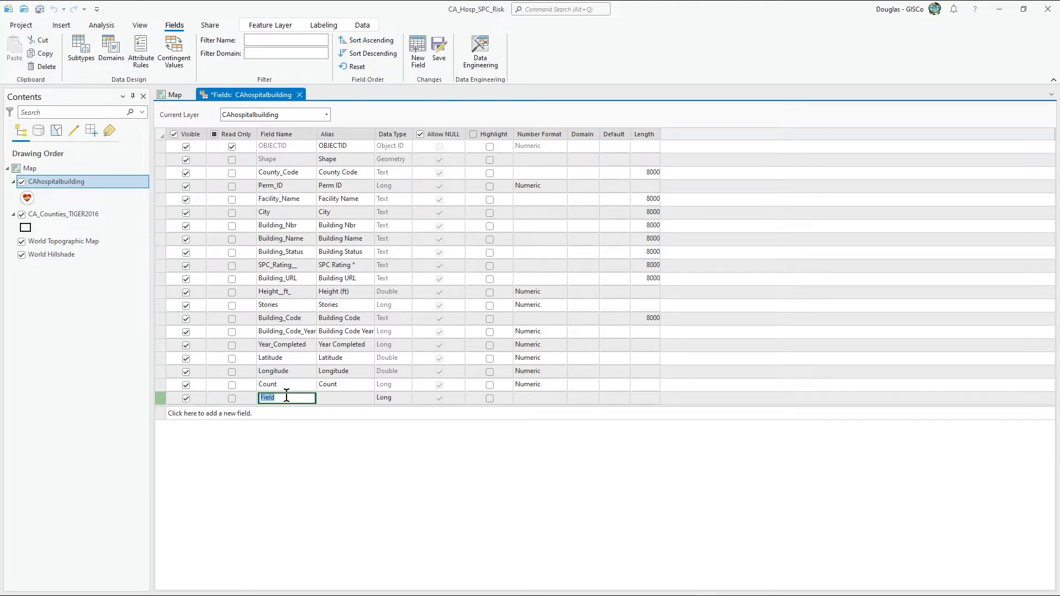
text(SPRISK)
key(Tab)
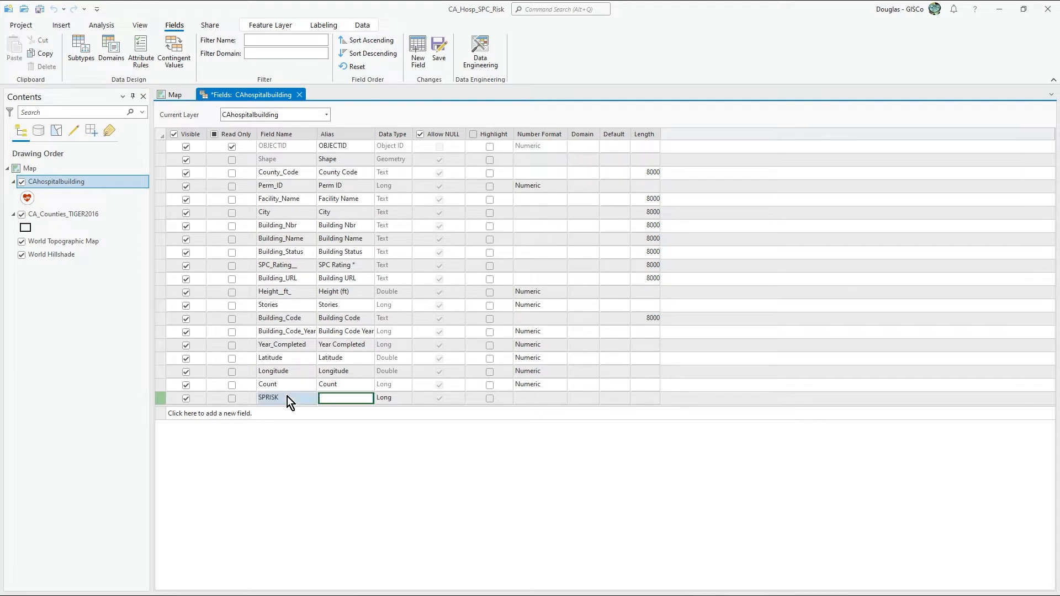
Step: Give the SPRISK field the alias EarthquakeRisk and data type Long, and save the field changes
text(EarthquakeRisk)
key(Tab)
key(alt+Down)
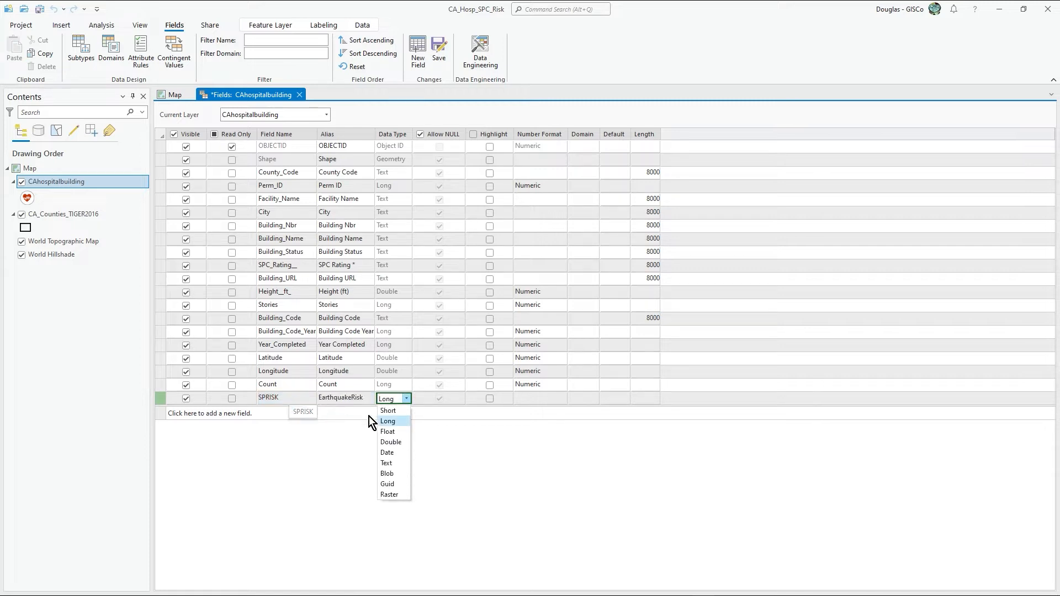
click(397, 421)
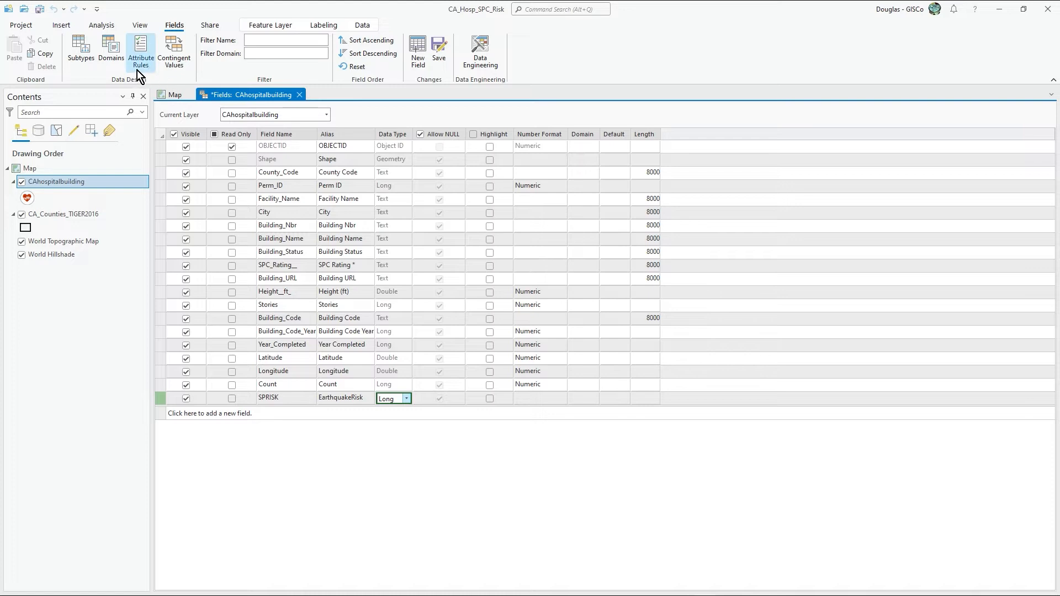
click(438, 52)
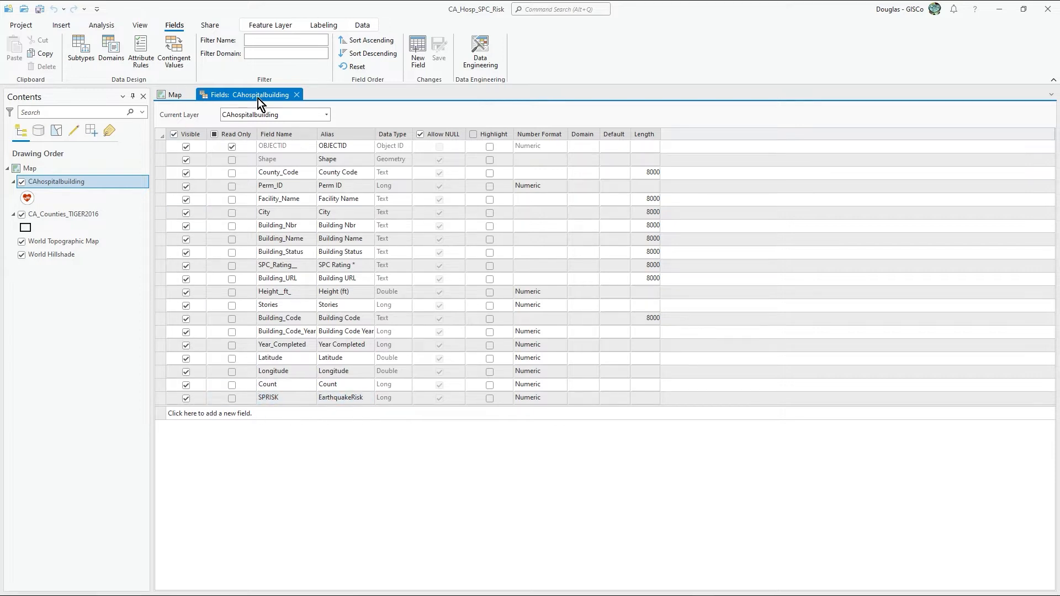
Step: Close the fields view and open the CAhospitalbuilding attribute table at its EarthquakeRisk column
click(297, 95)
right_click(58, 184)
click(114, 237)
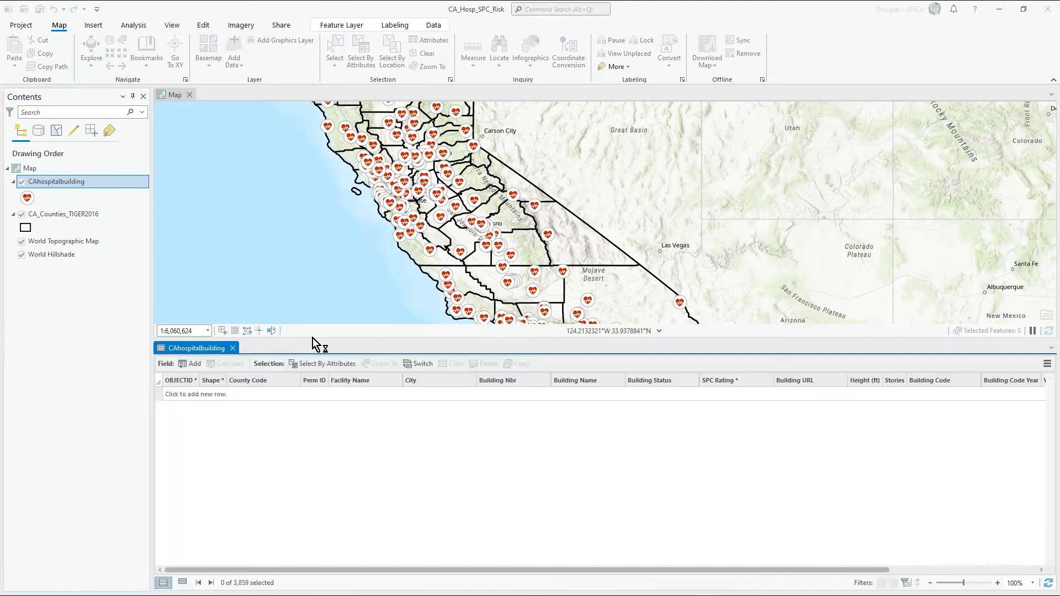
drag(521, 570, 771, 591)
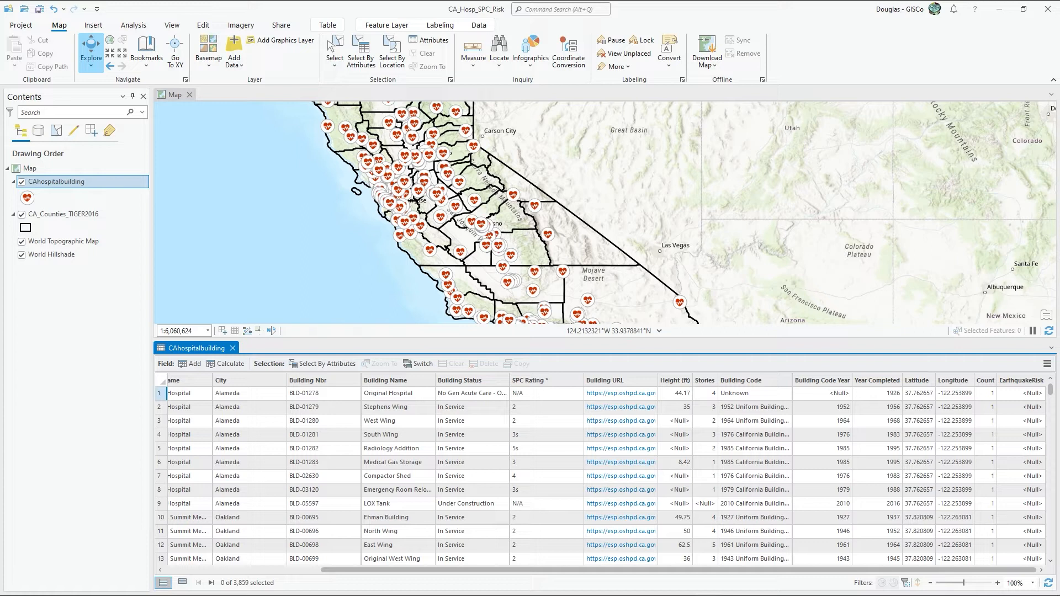
Step: Select the CAhospitalbuilding records whose SPC Rating is equal to N/A
click(370, 61)
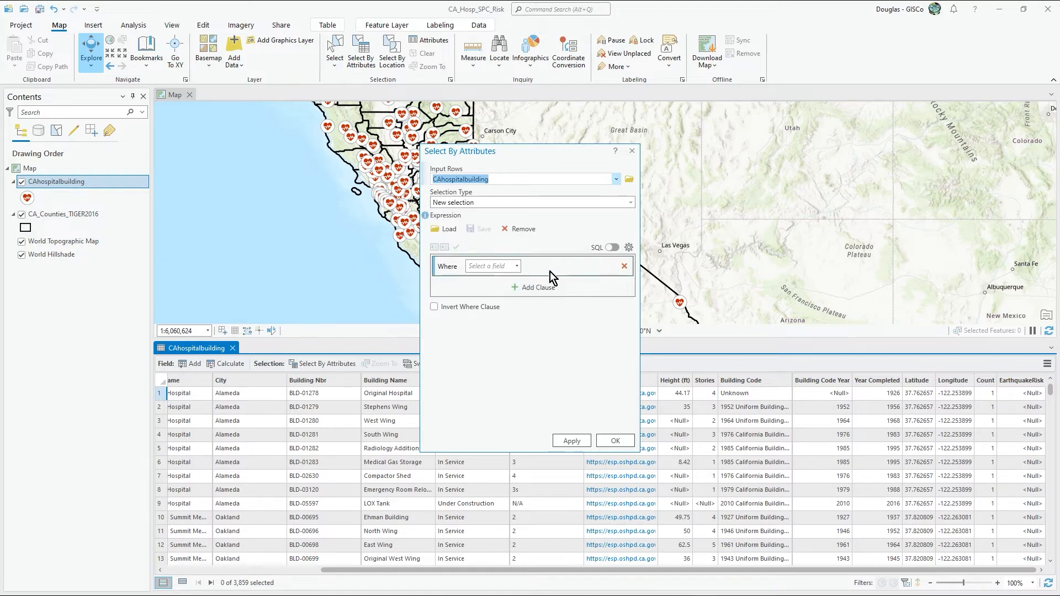
click(516, 266)
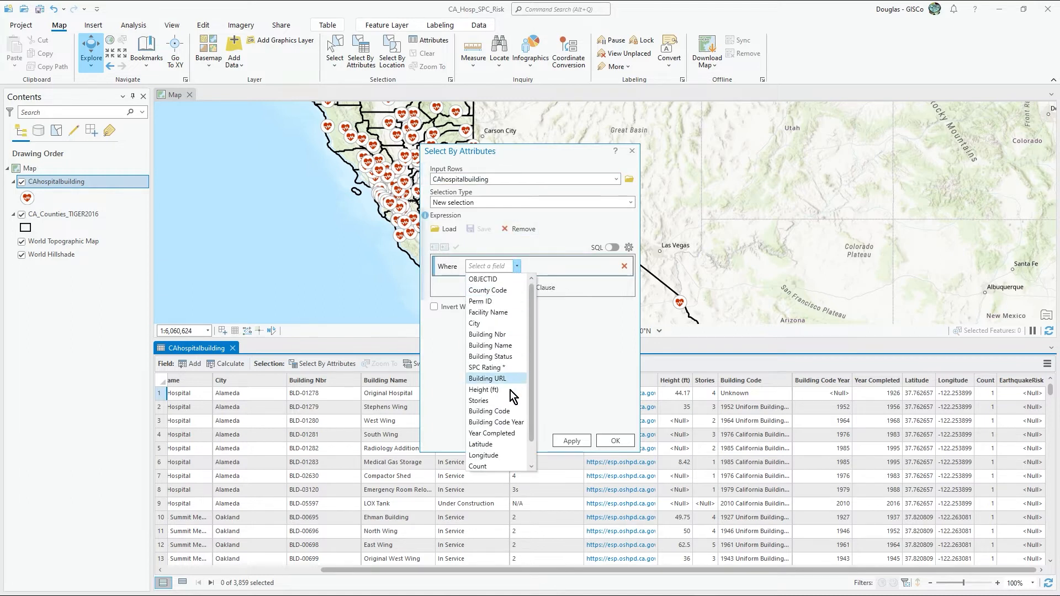
click(502, 349)
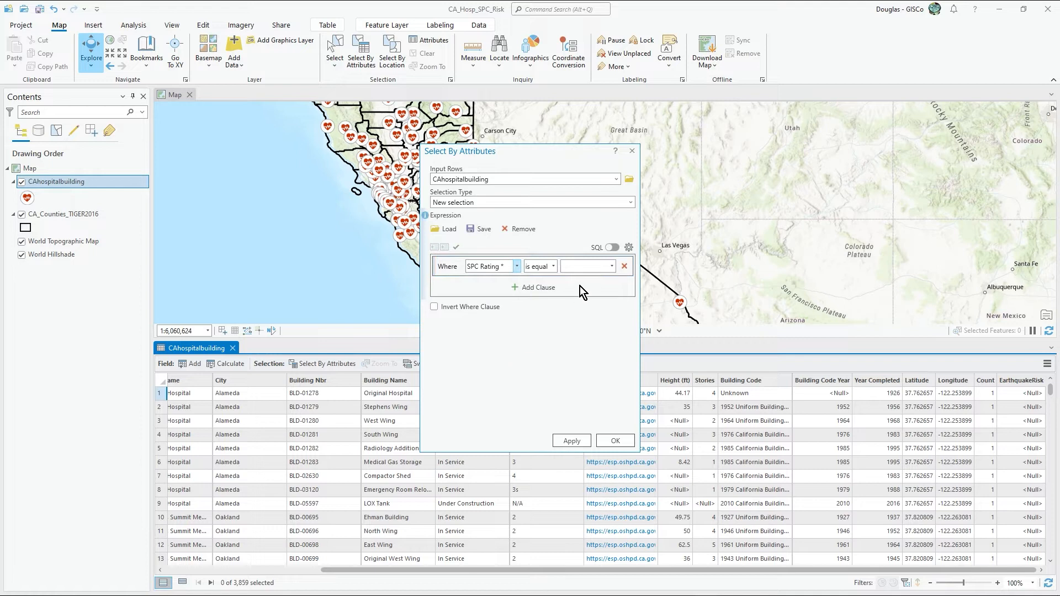
click(611, 266)
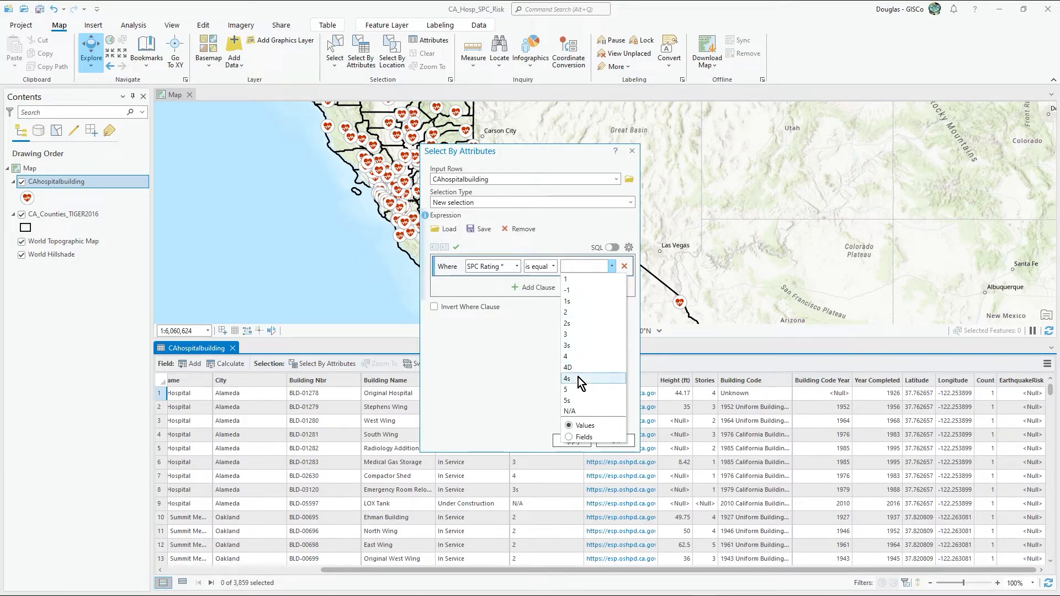
key(Escape)
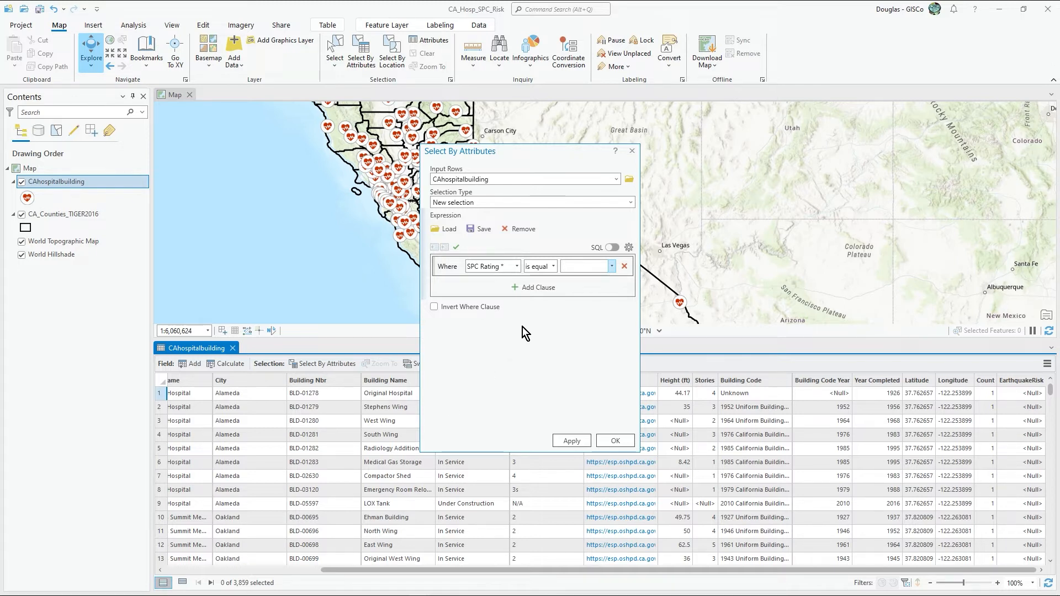
click(613, 268)
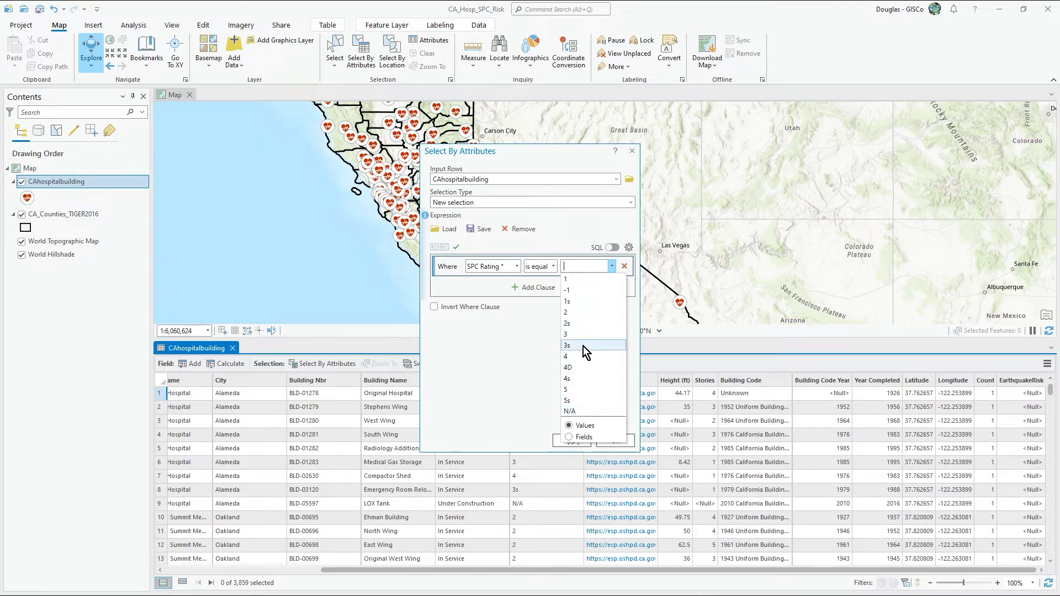
click(579, 409)
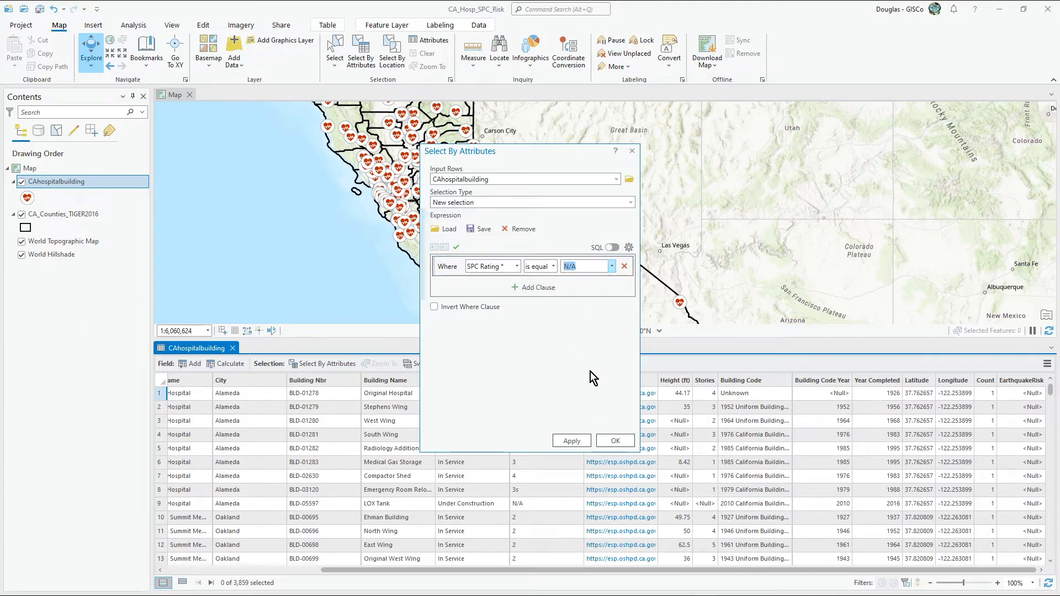
click(613, 439)
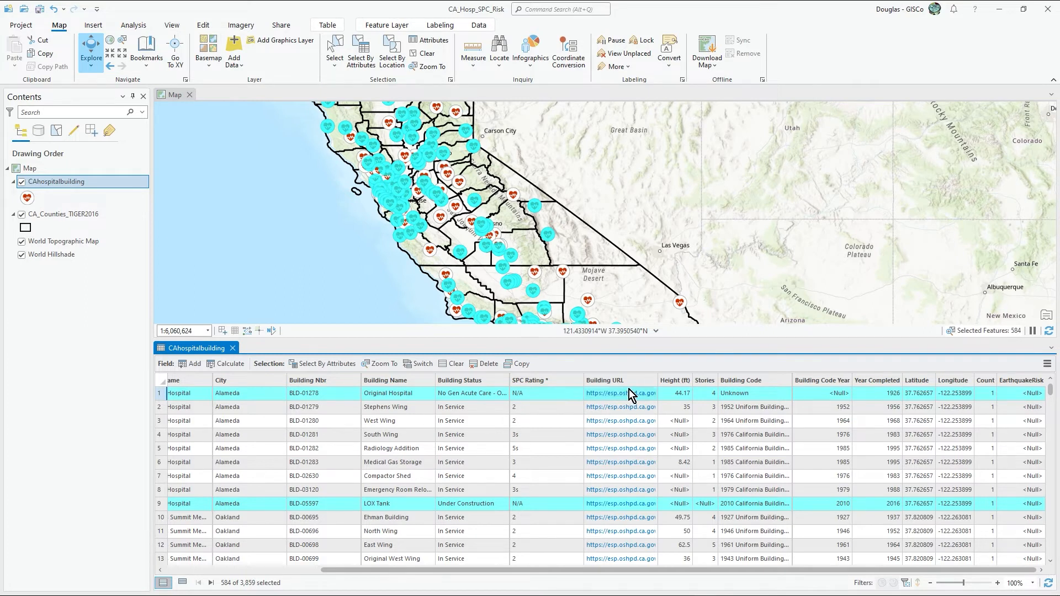
Step: Calculate the EarthquakeRisk field as 99 for the selected N/A buildings and check the values in the table
right_click(1015, 380)
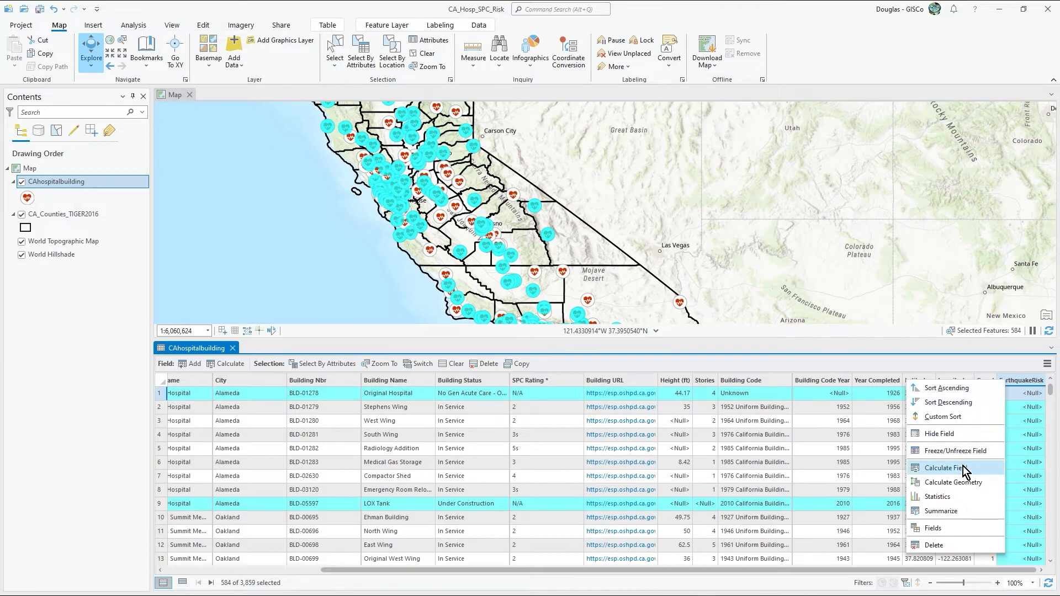
click(945, 468)
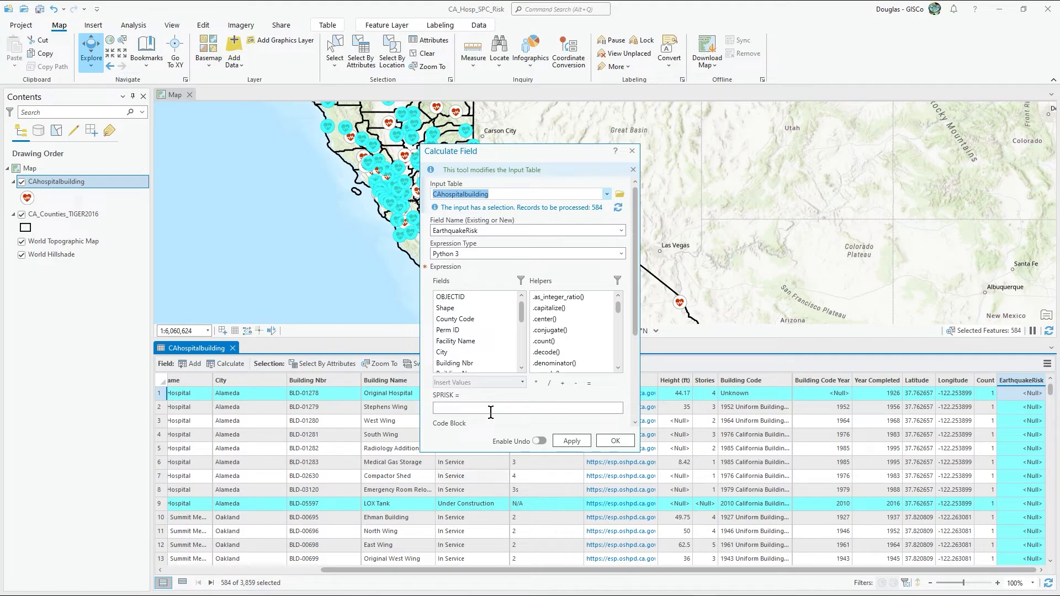
scroll(455, 364, down, 2)
click(463, 409)
text(99)
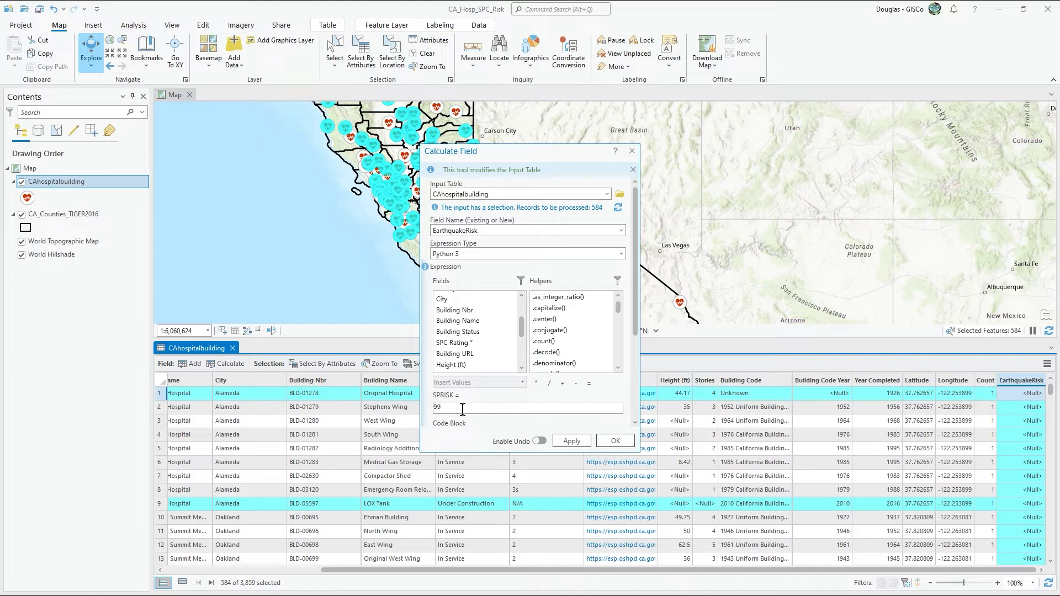
drag(638, 271, 633, 348)
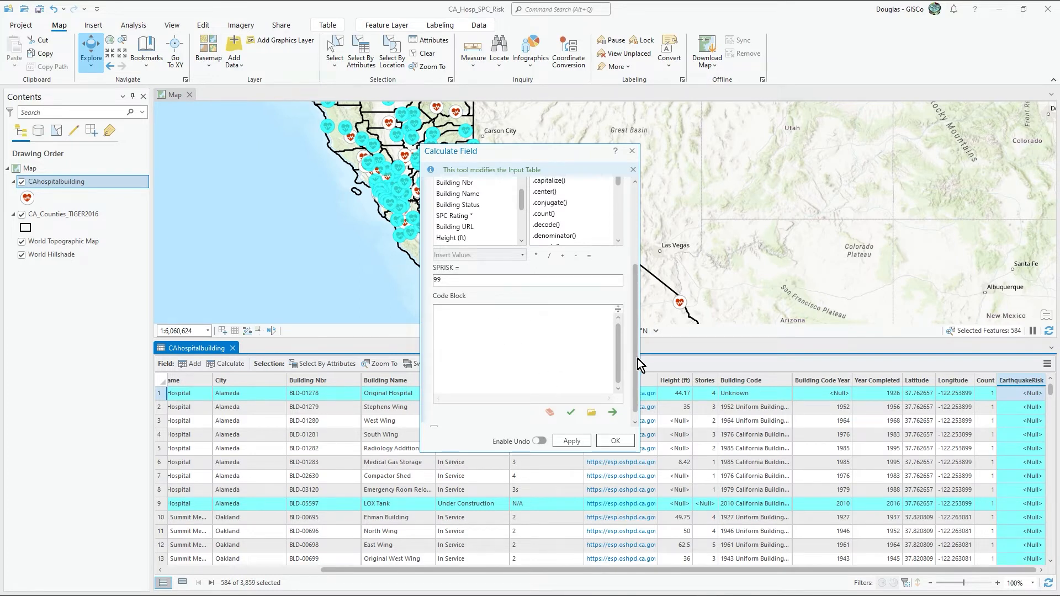
mouse_move(635, 357)
mouse_down()
mouse_move(636, 265)
mouse_move(633, 373)
mouse_move(628, 278)
mouse_move(631, 304)
mouse_move(639, 265)
mouse_move(637, 356)
mouse_up()
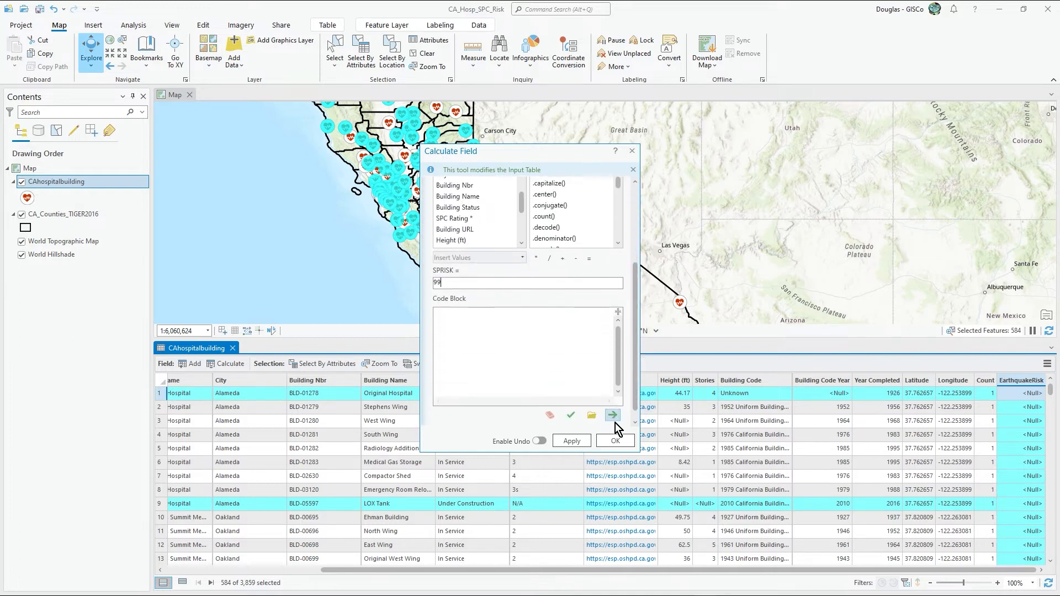
click(618, 440)
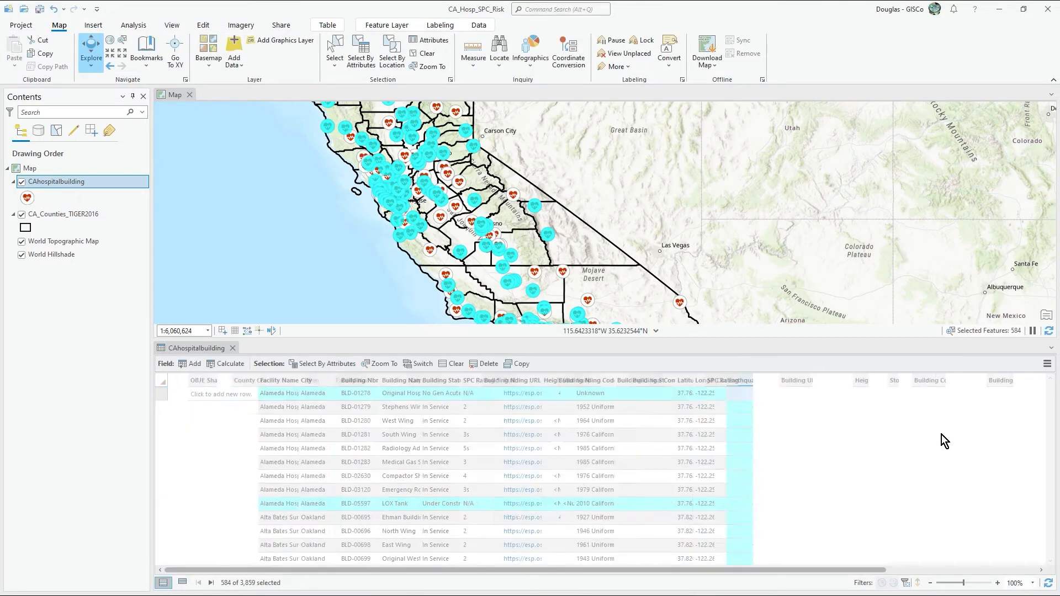
drag(797, 570, 944, 571)
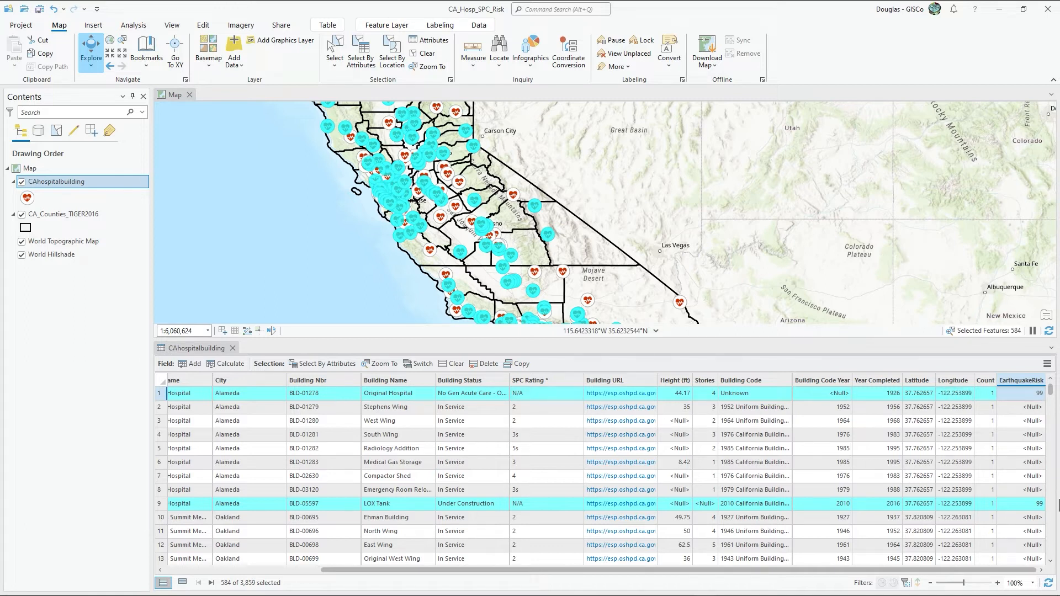
scroll(1019, 509, down, 10)
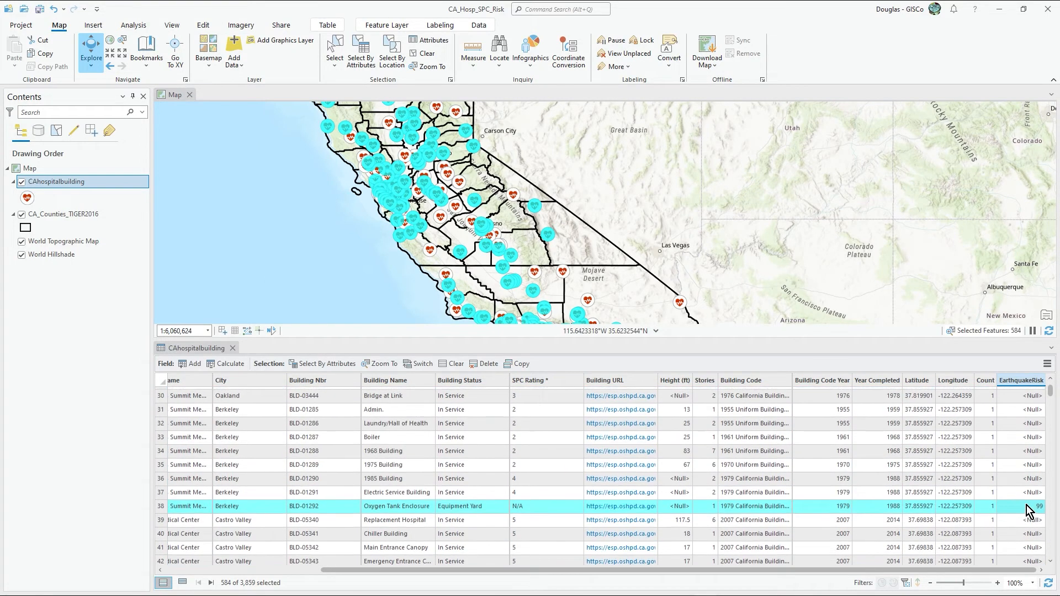
scroll(1027, 509, up, 10)
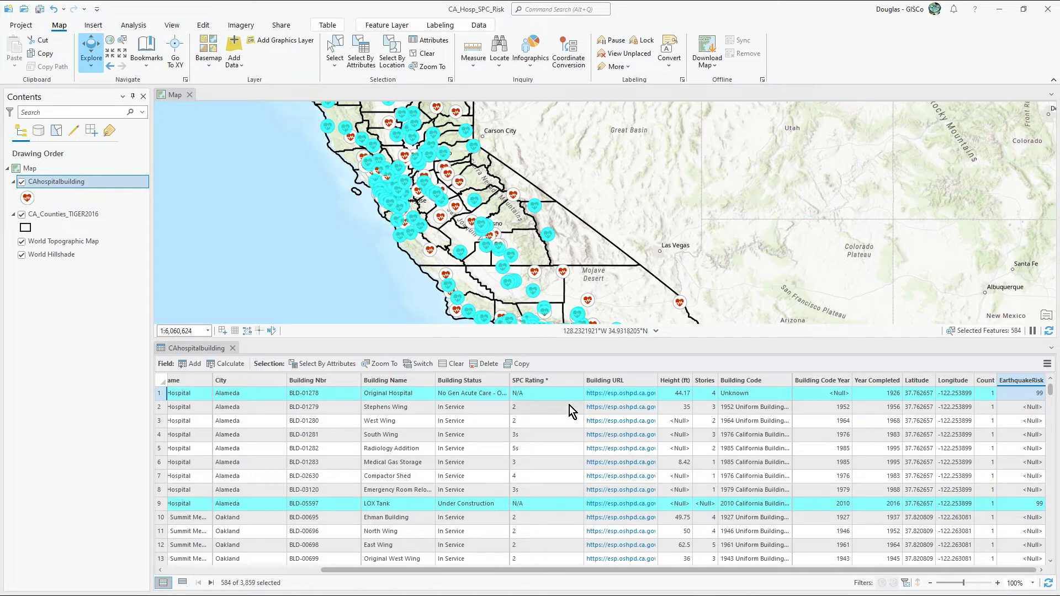
Step: Clear the selection and calculate EarthquakeRisk for all buildings from the SPC Rating field with the expression !SPC_Rating__!
right_click(1017, 380)
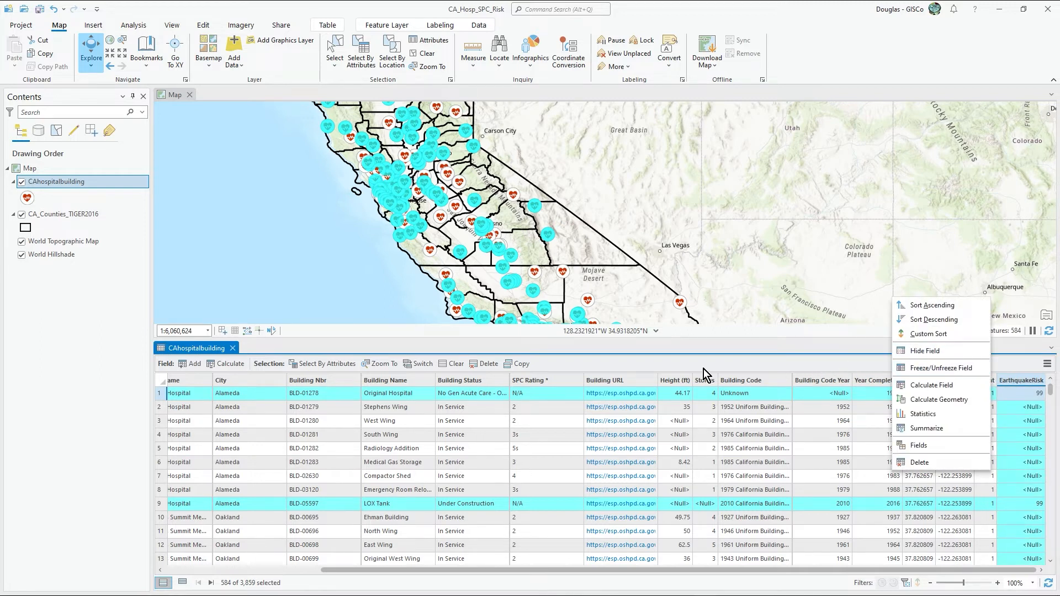
click(434, 55)
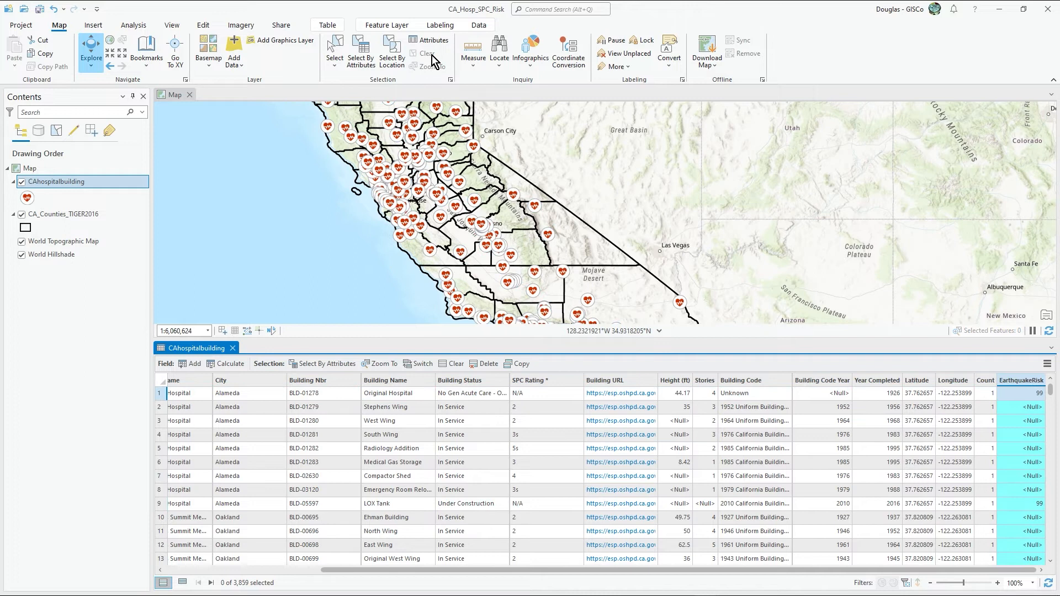
right_click(1014, 379)
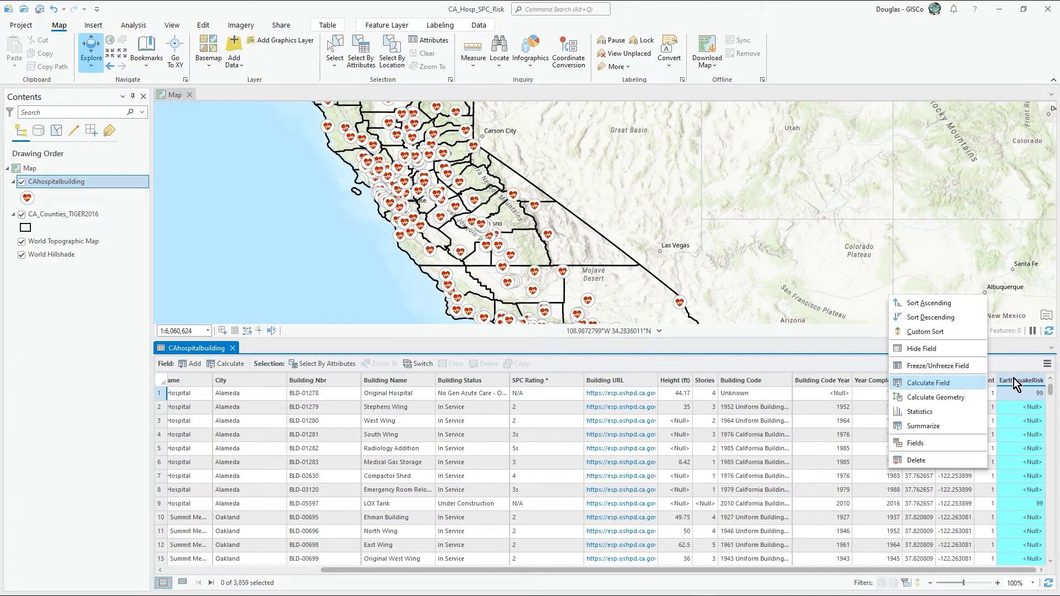
click(941, 383)
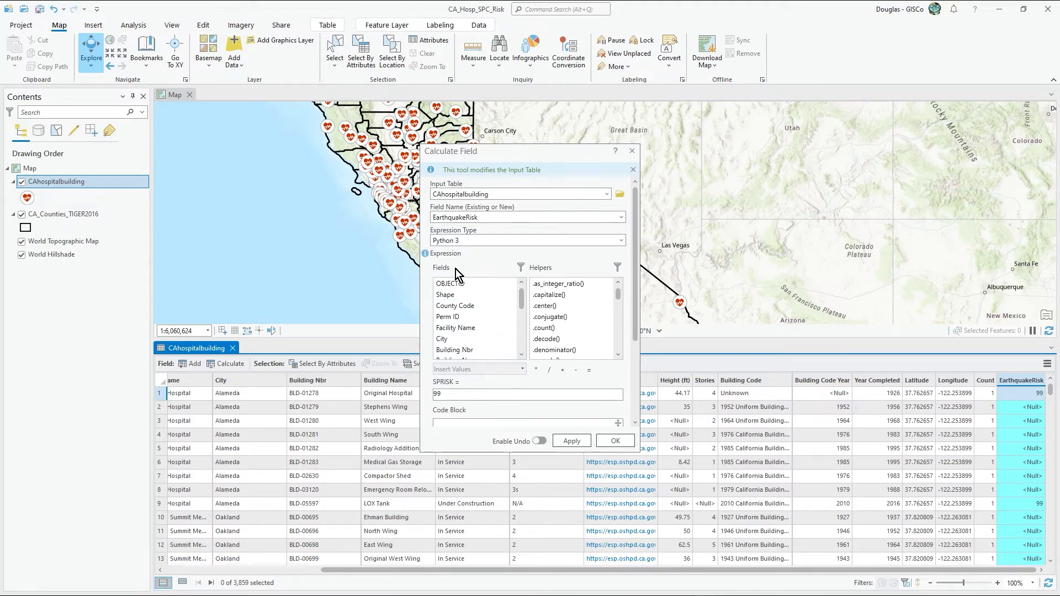
key(BackSpace)
key(BackSpace)
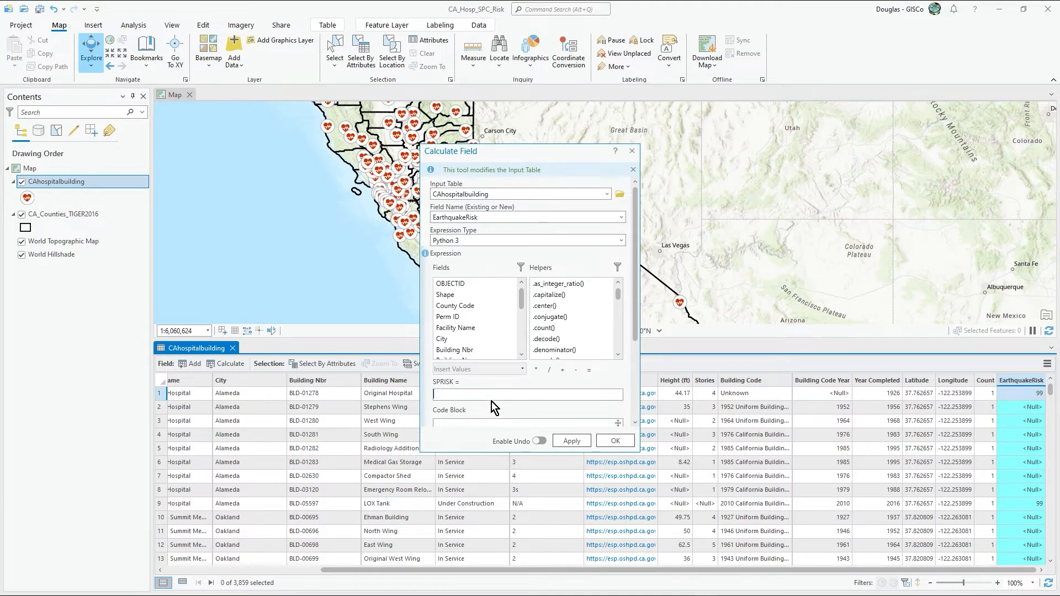
drag(525, 304, 523, 338)
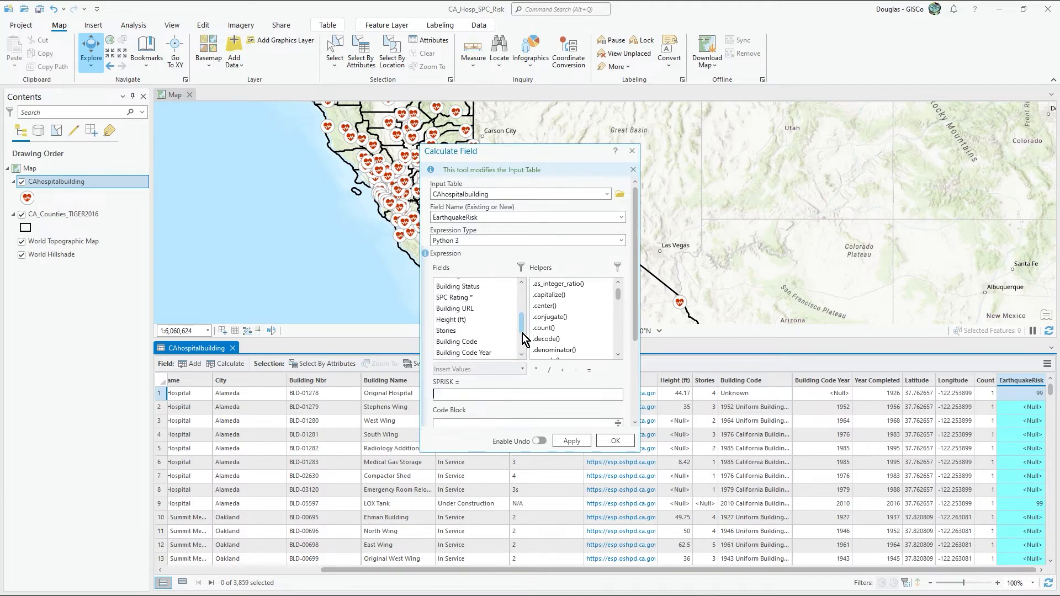
scroll(466, 308, up, 1)
double_click(463, 306)
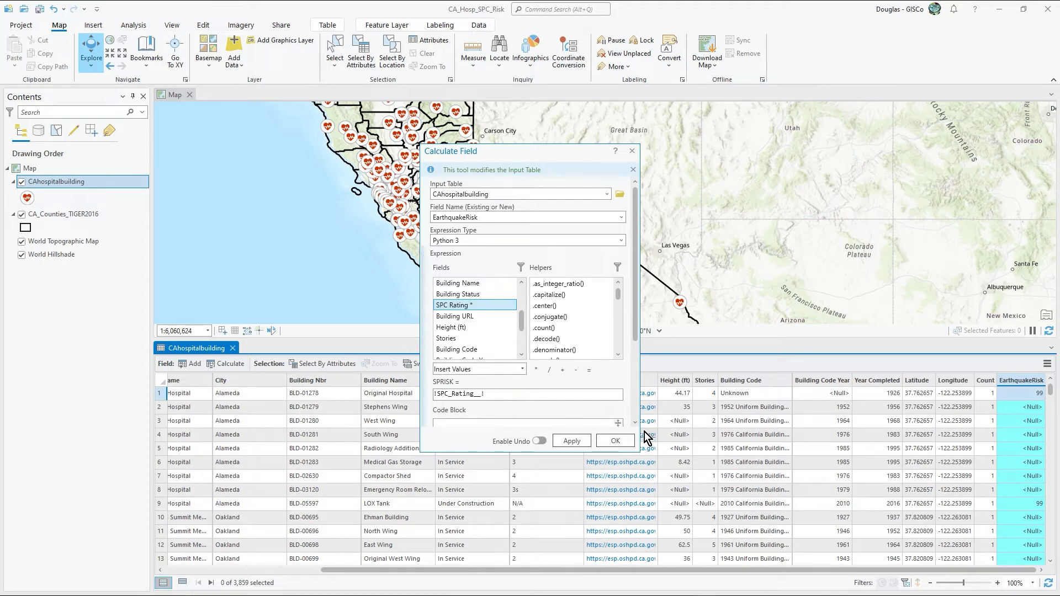
drag(529, 154, 219, 96)
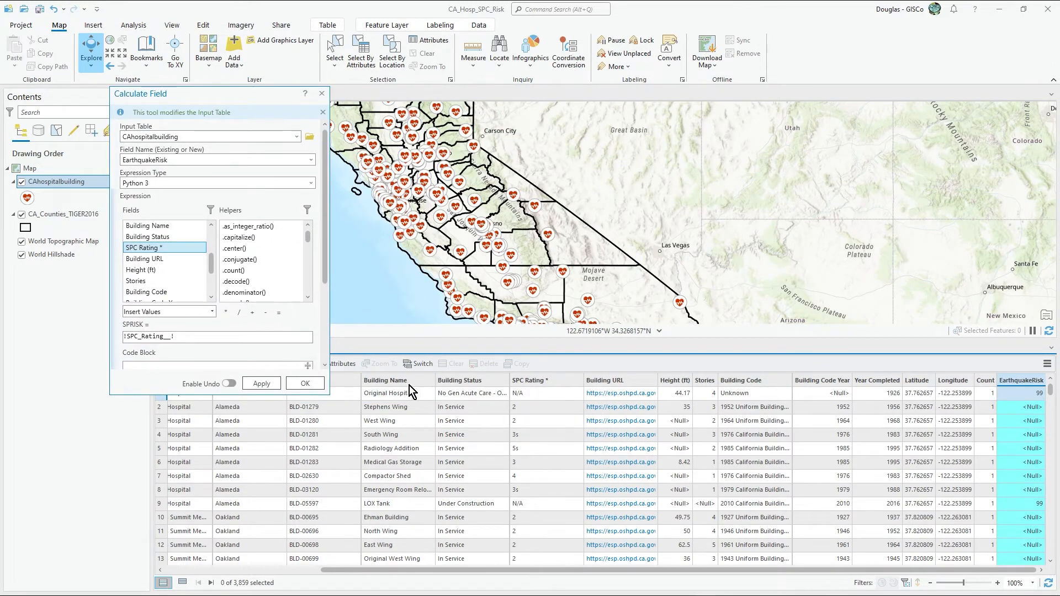
click(305, 384)
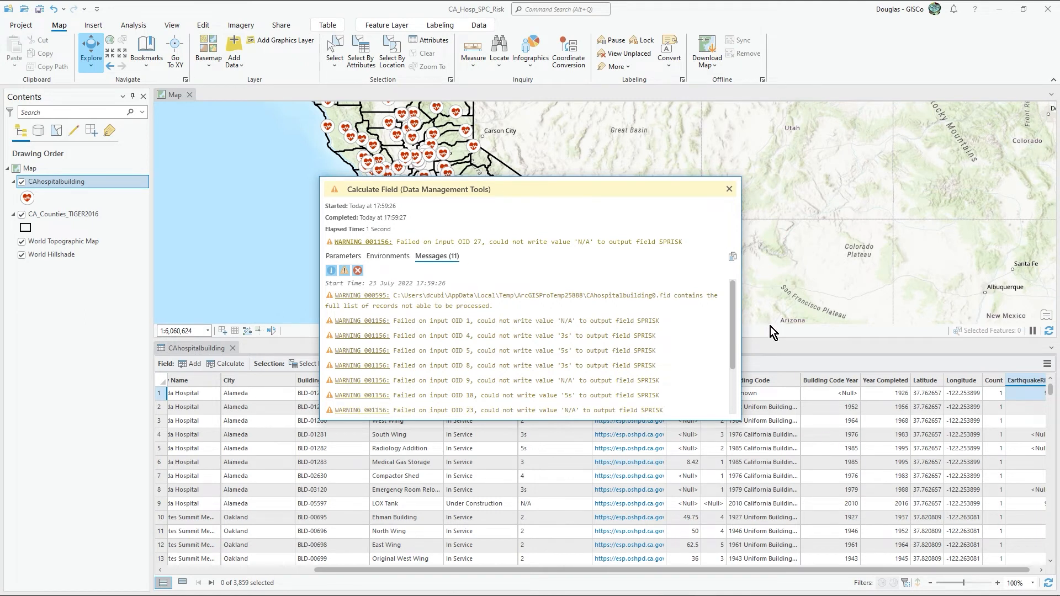
mouse_move(526, 127)
mouse_down()
mouse_move(883, 188)
mouse_move(865, 205)
mouse_move(795, 138)
mouse_move(571, 129)
mouse_move(532, 106)
mouse_up()
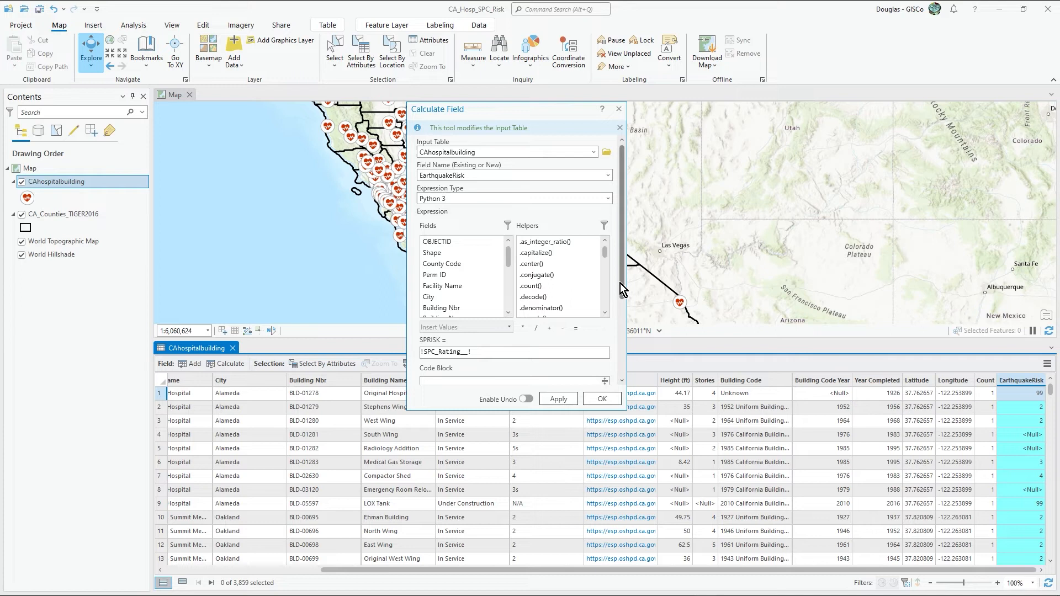
drag(626, 288, 606, 257)
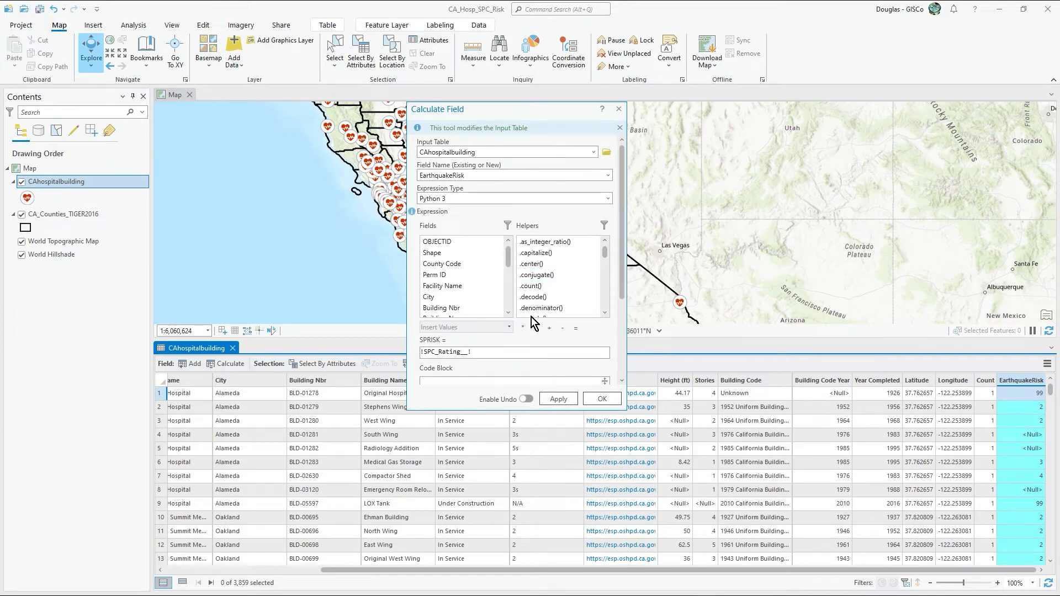
scroll(531, 317, down, 5)
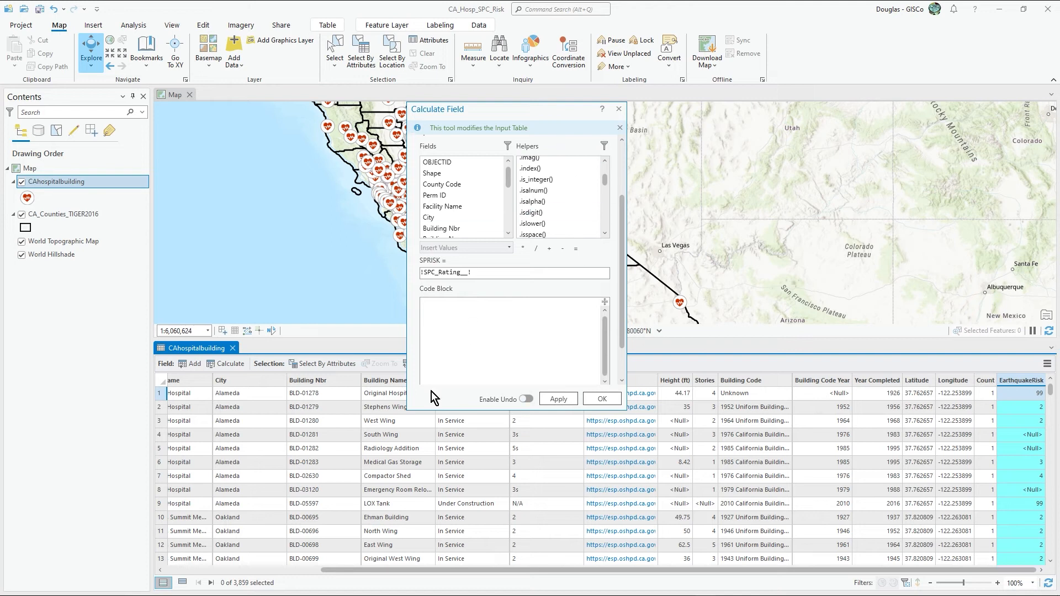
click(618, 109)
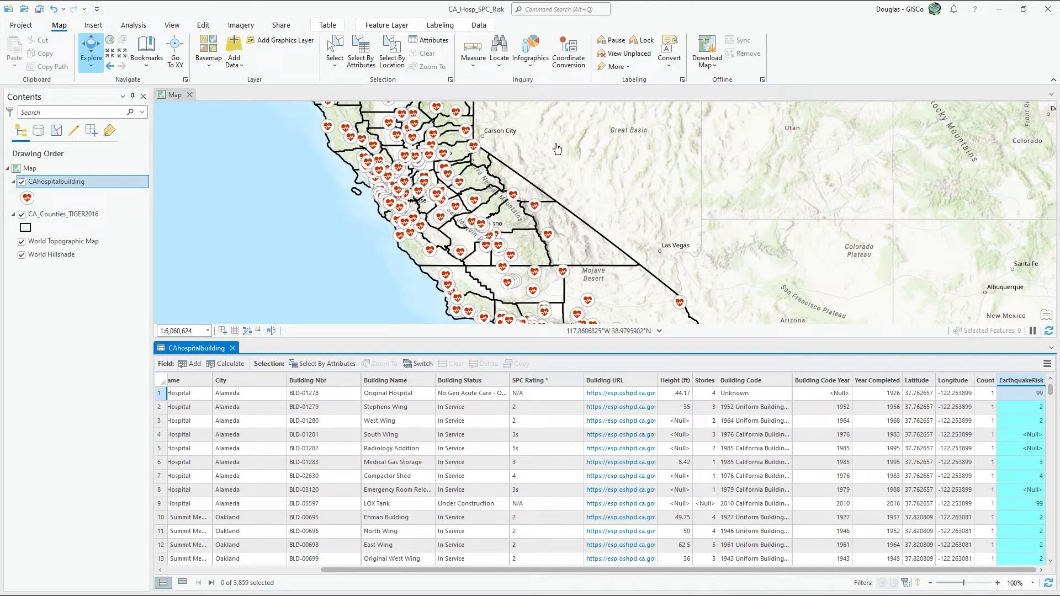
Step: Select the CAhospitalbuilding records whose SPC Rating is equal to 1s
click(359, 55)
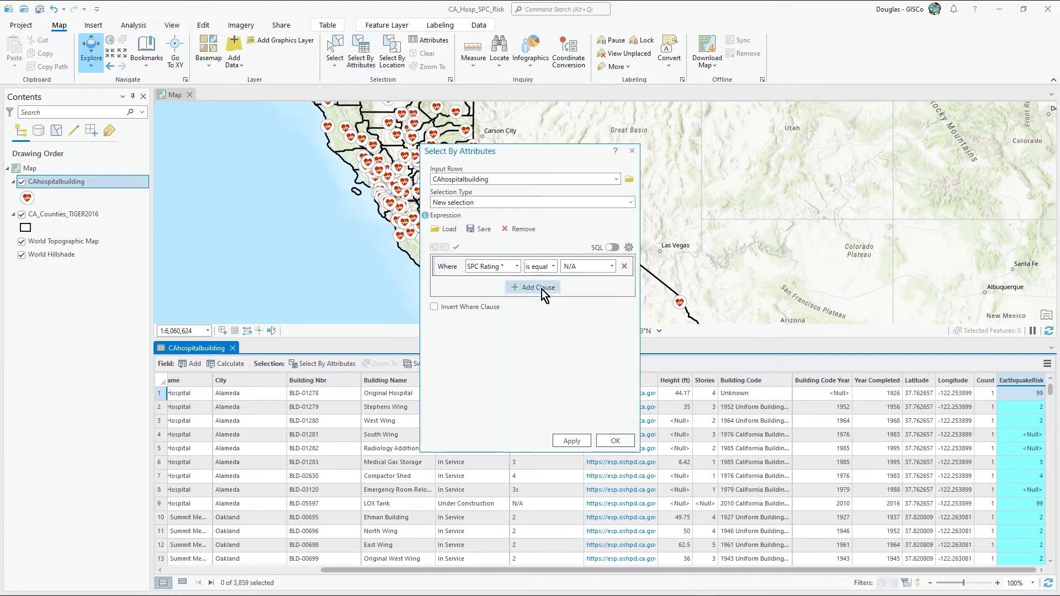
click(611, 267)
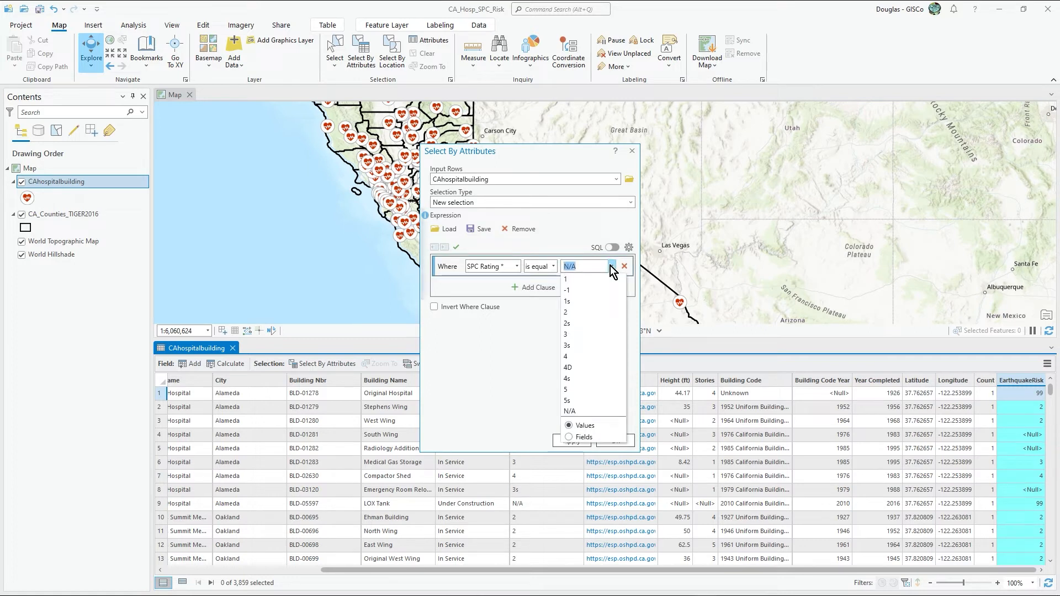
click(584, 306)
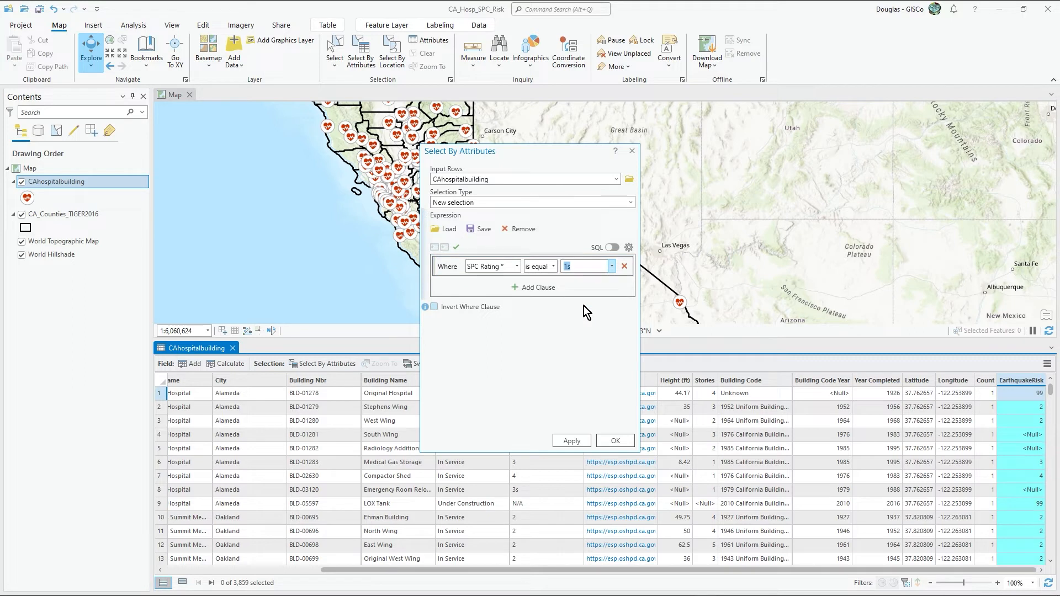
drag(537, 158, 349, 125)
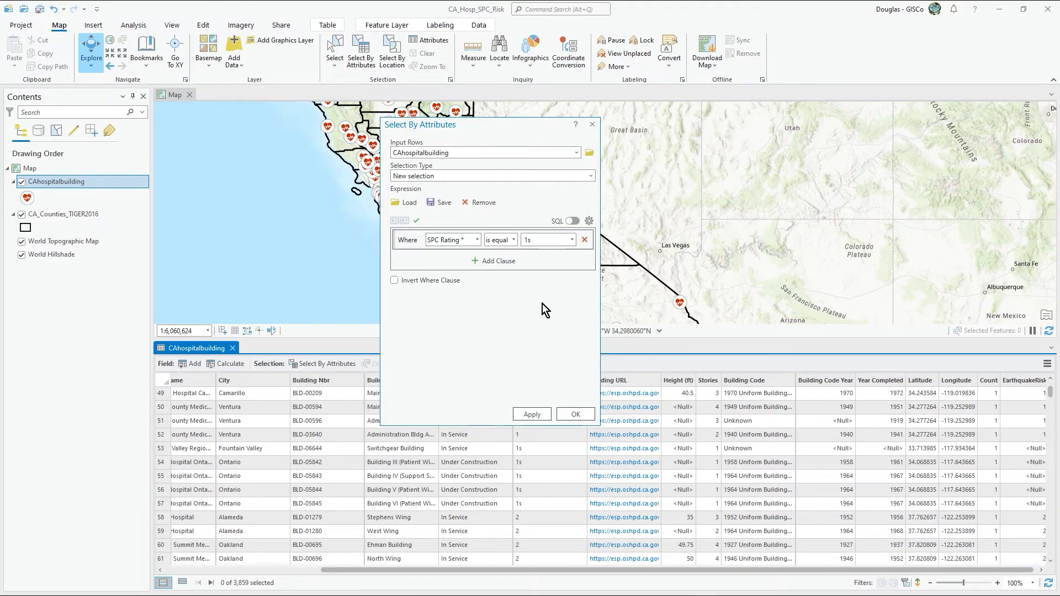
click(574, 414)
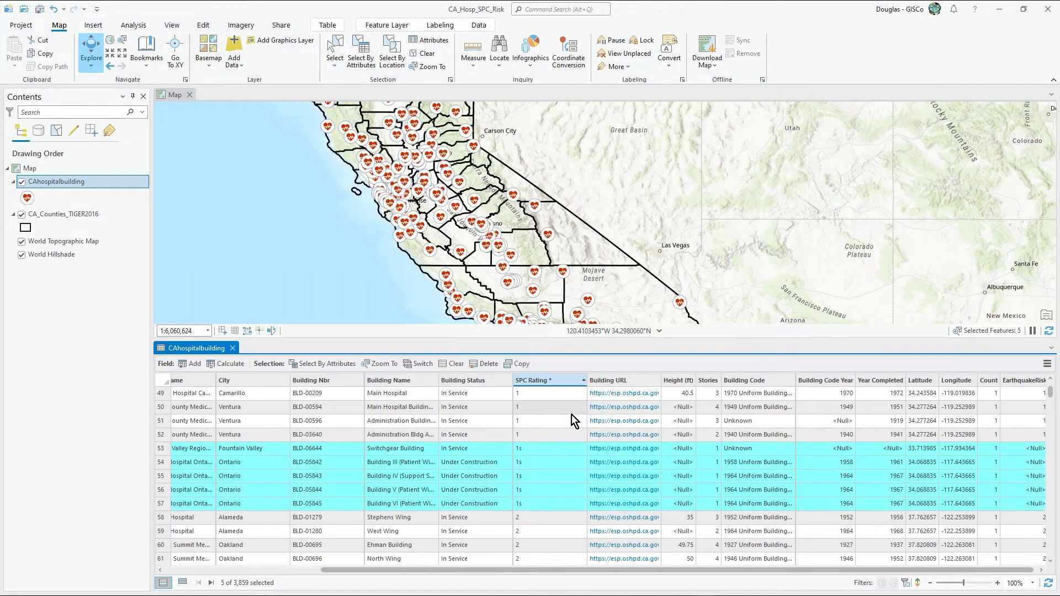
Step: Calculate the EarthquakeRisk field as 1 for the selected buildings with SPC Rating 1s
right_click(1022, 380)
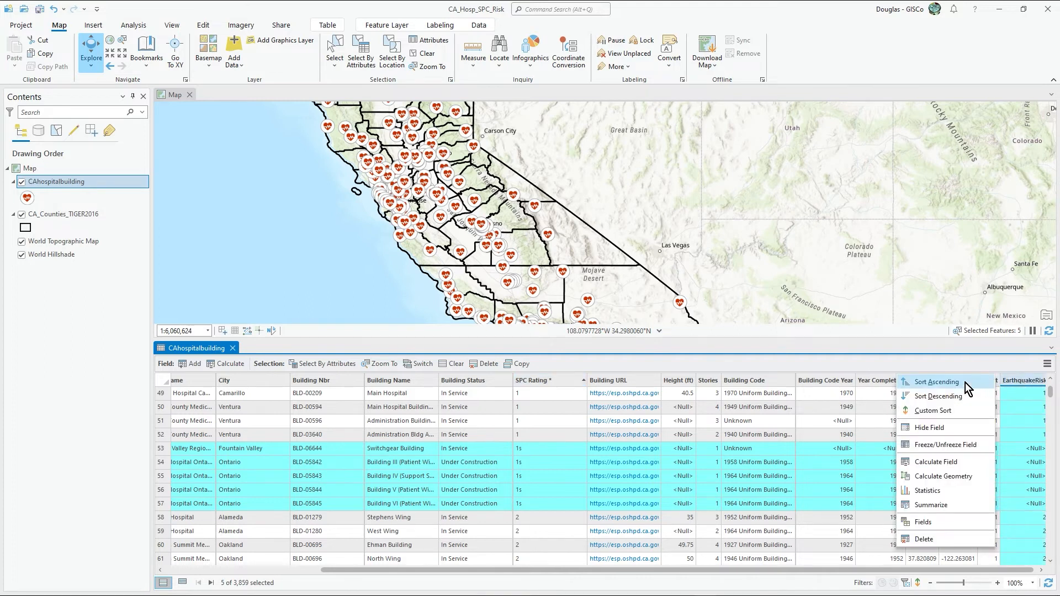
click(945, 461)
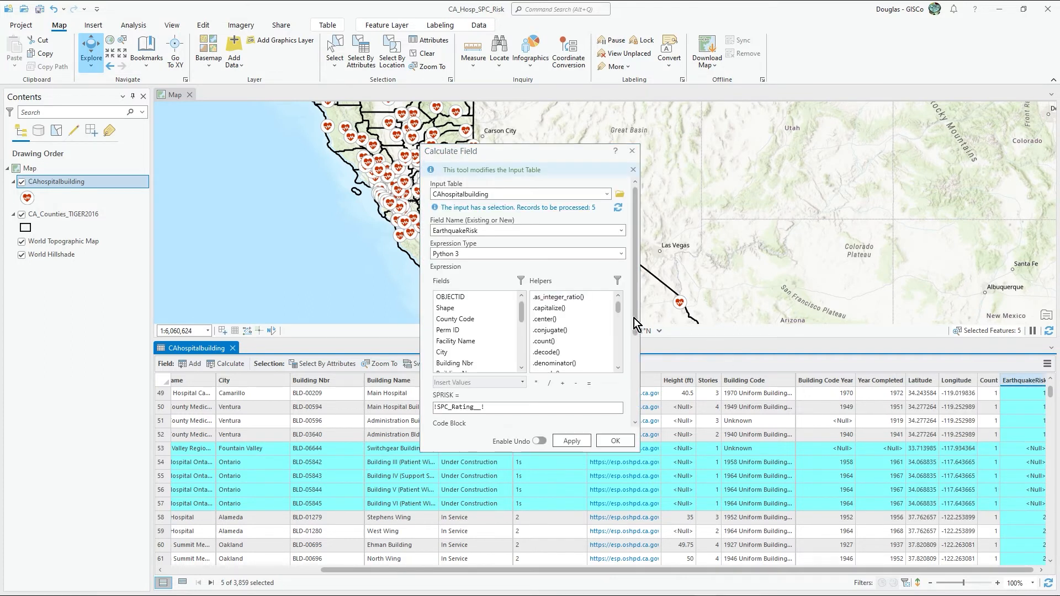
double_click(492, 407)
text(1)
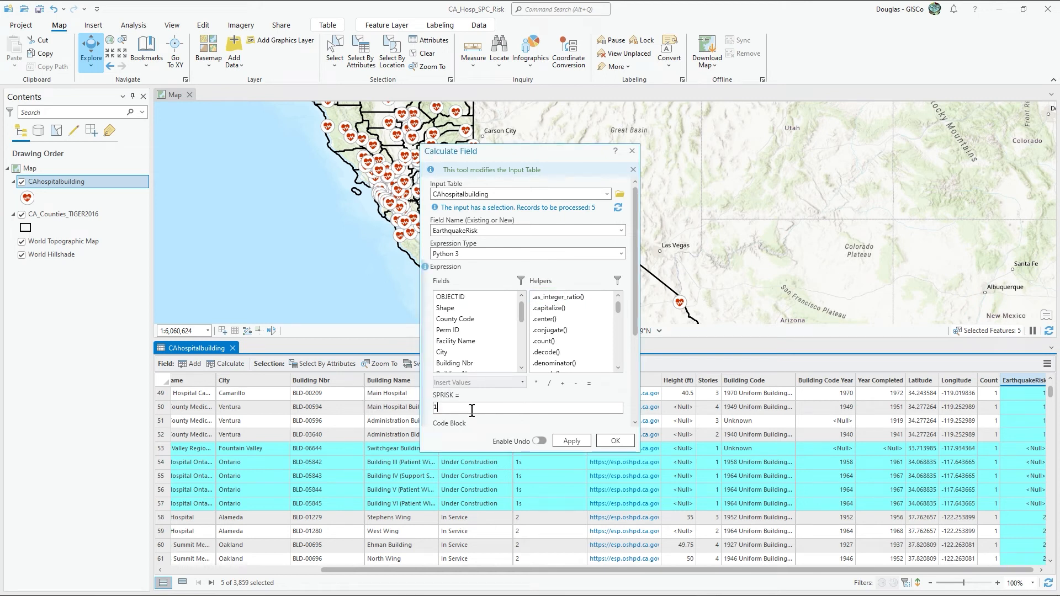
click(572, 440)
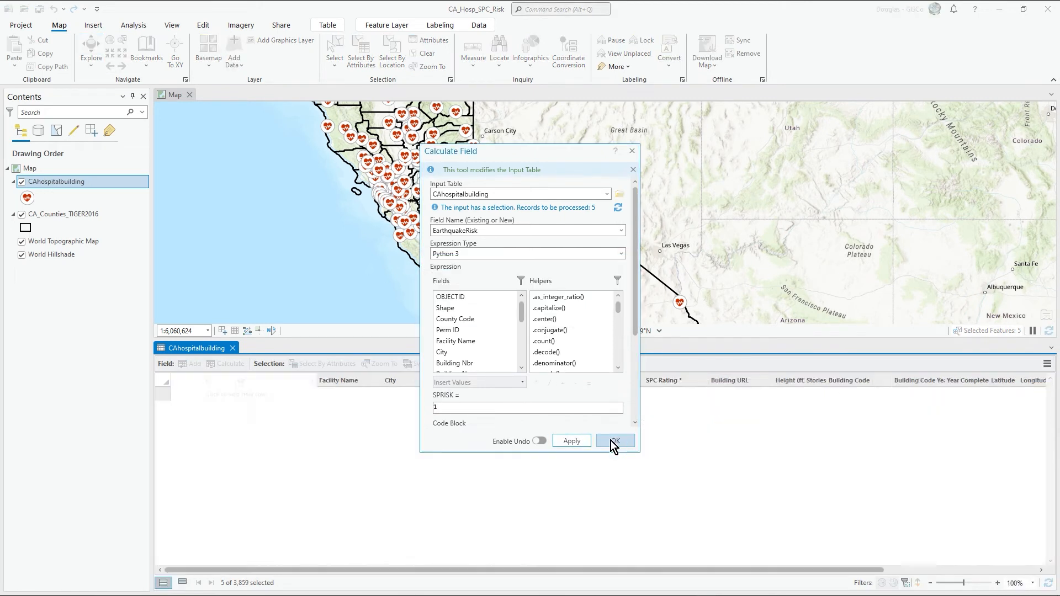
click(611, 441)
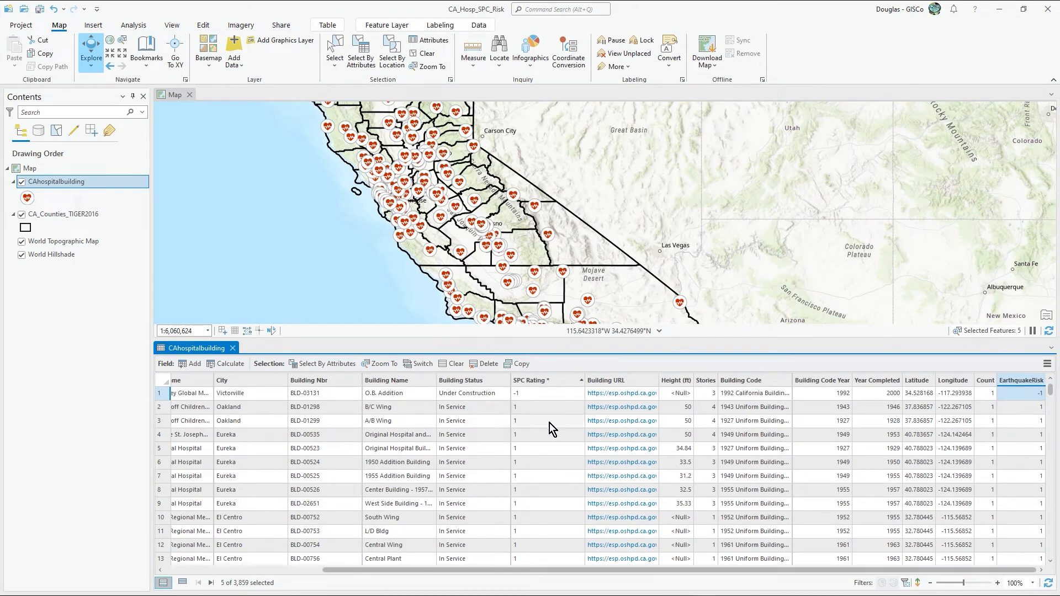
Step: Select the CAhospitalbuilding records whose SPC Rating is equal to 2s
click(368, 68)
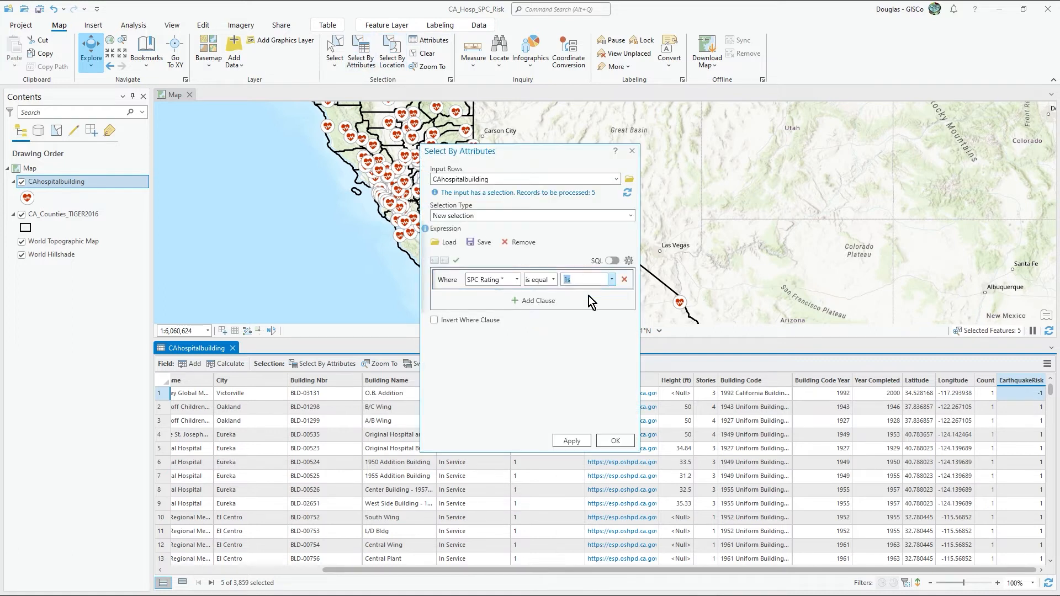
click(611, 279)
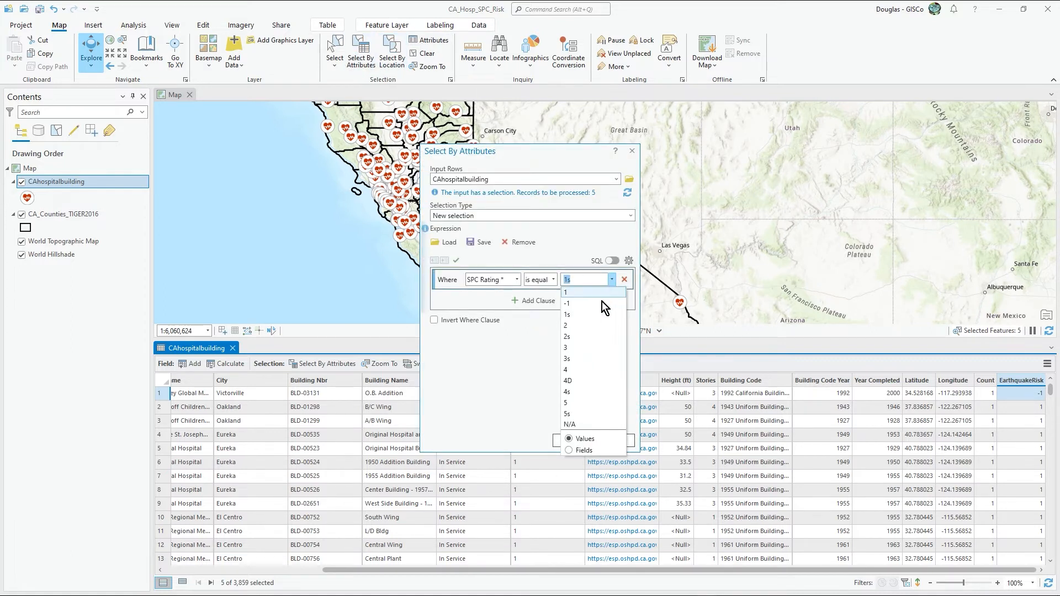
click(591, 332)
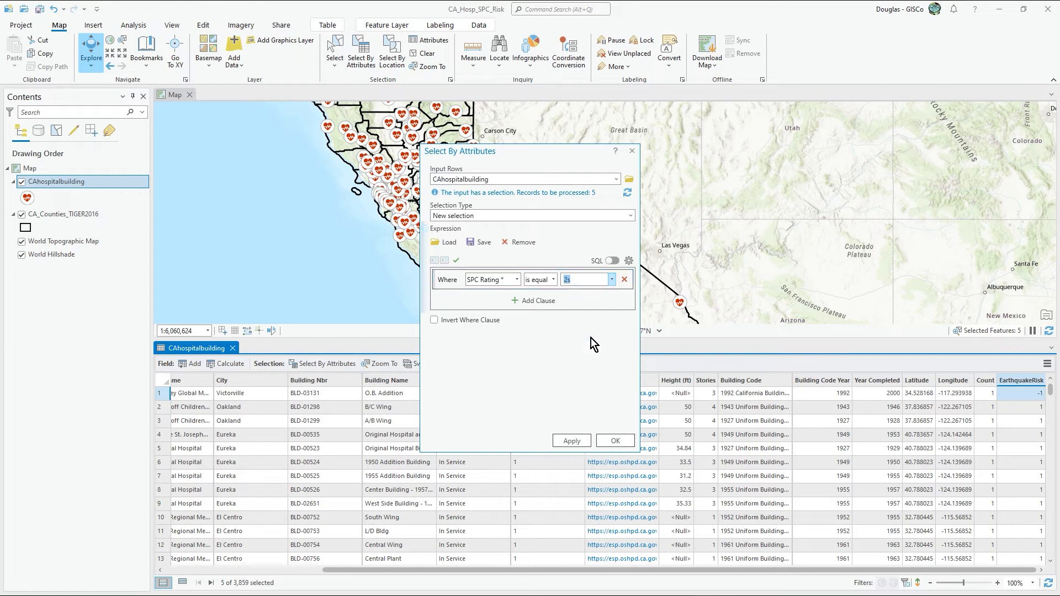
click(614, 441)
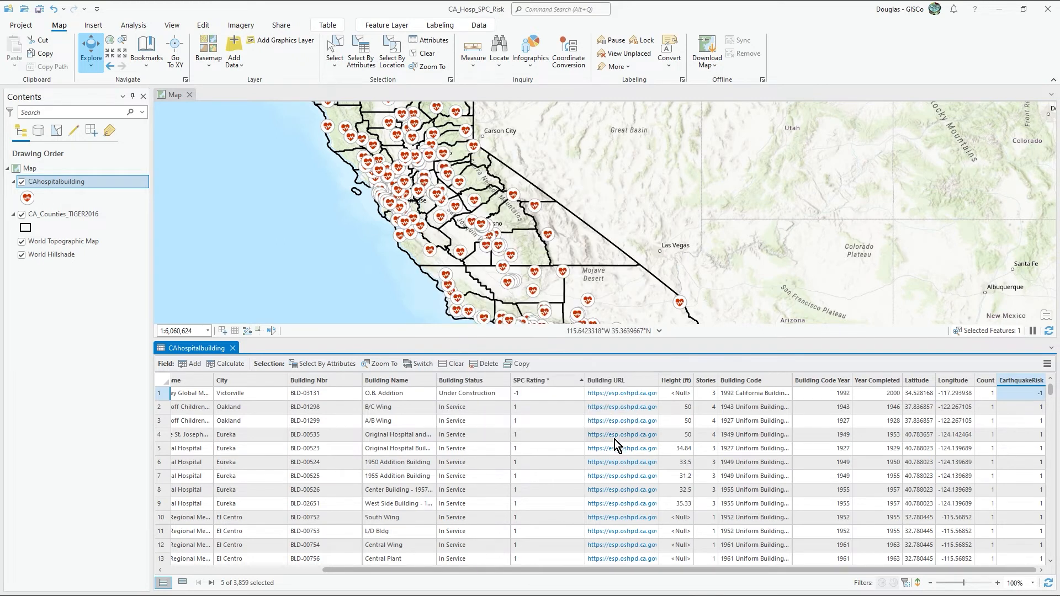
Step: Calculate the EarthquakeRisk field as 2 for the selected 2s building and look through the table's values
right_click(1012, 377)
click(966, 382)
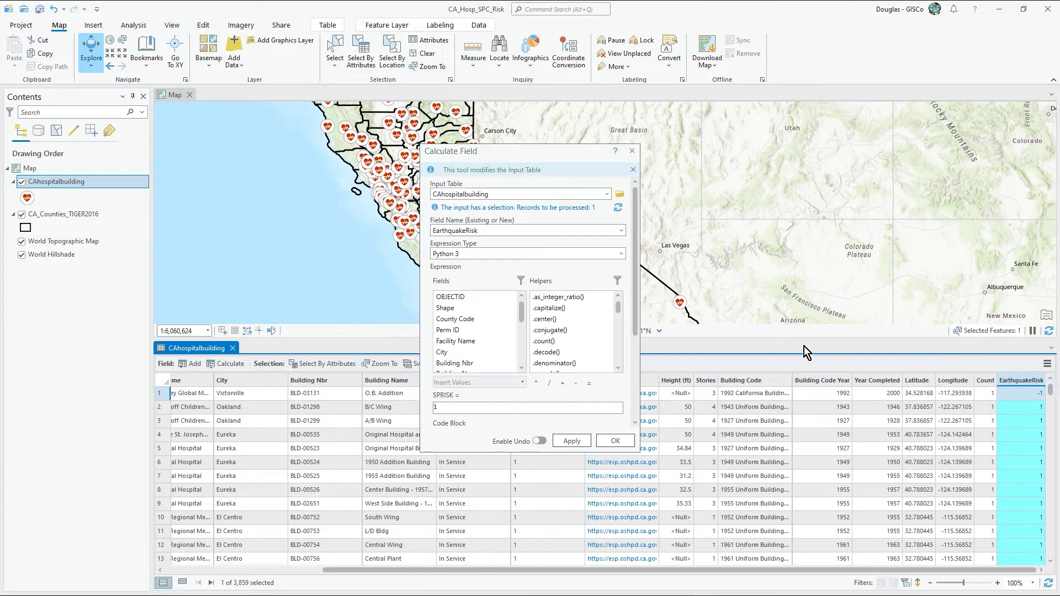
double_click(436, 407)
text(2)
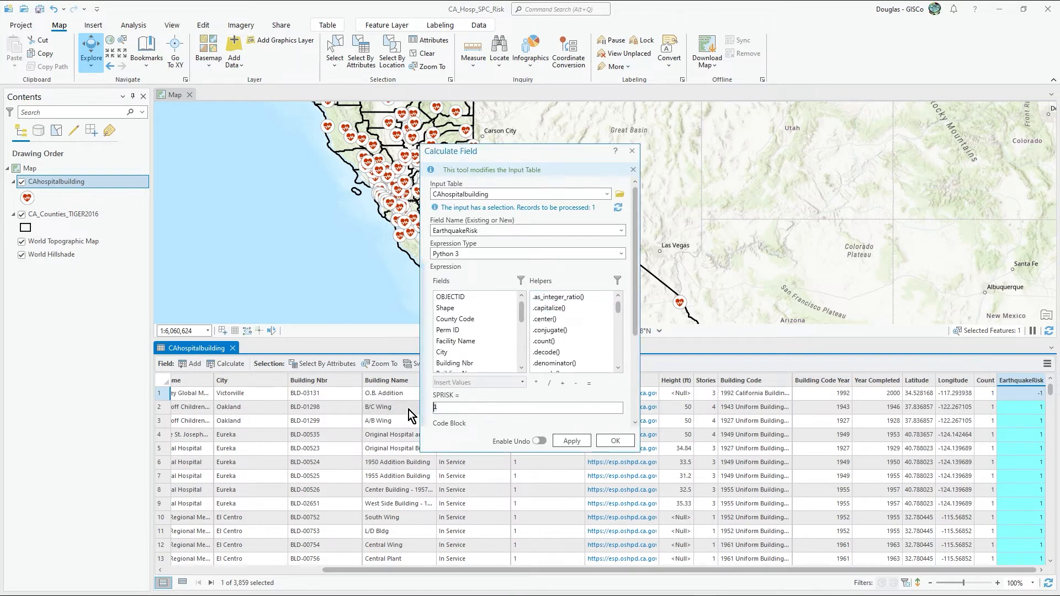
click(617, 441)
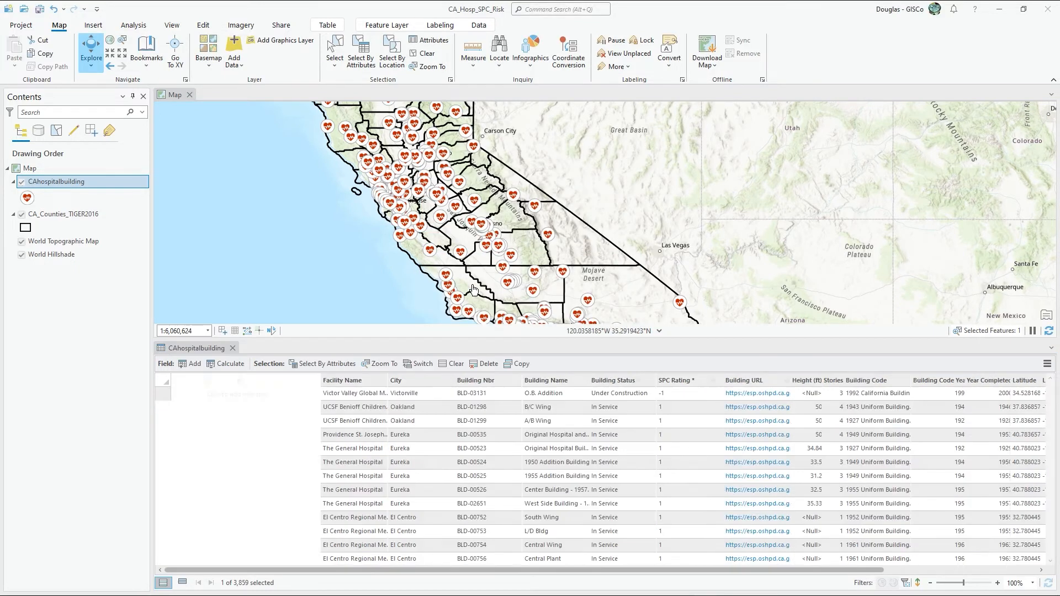
drag(852, 569, 955, 576)
drag(1051, 393, 1052, 446)
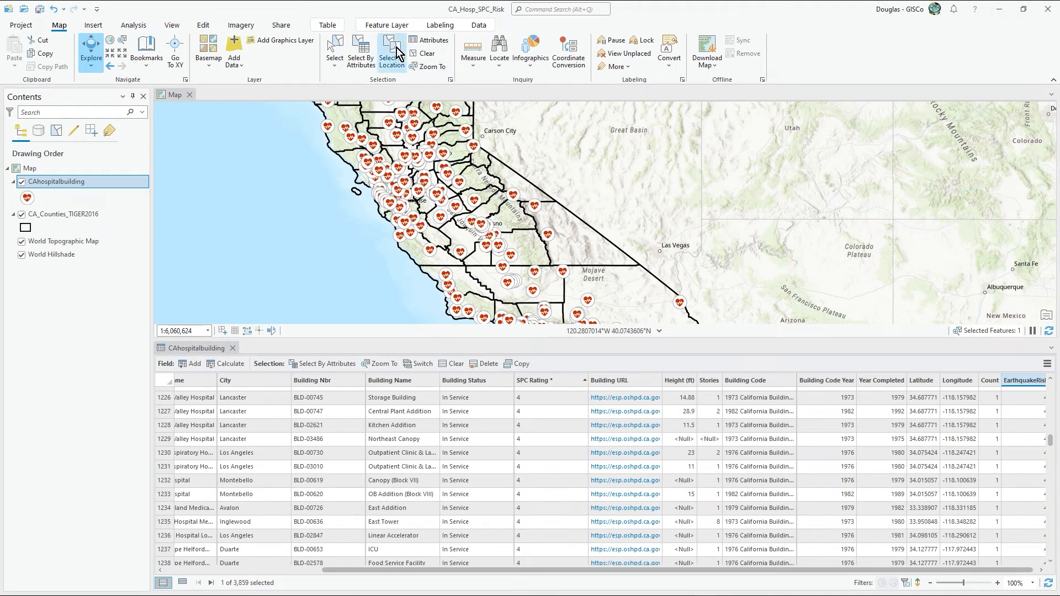
Step: Select the CAhospitalbuilding records whose SPC Rating is equal to 3s
click(362, 55)
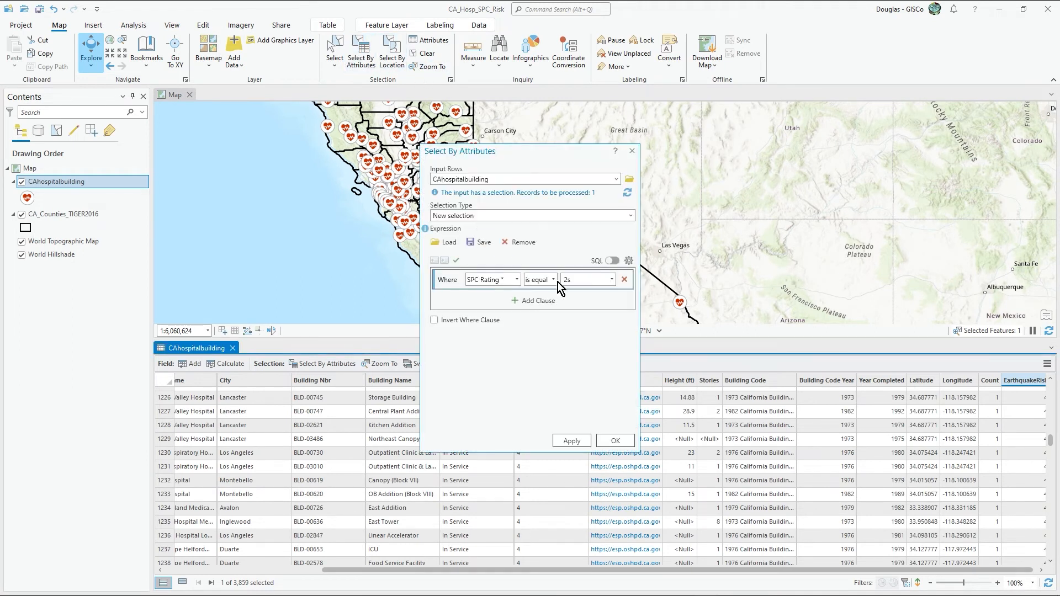
click(610, 282)
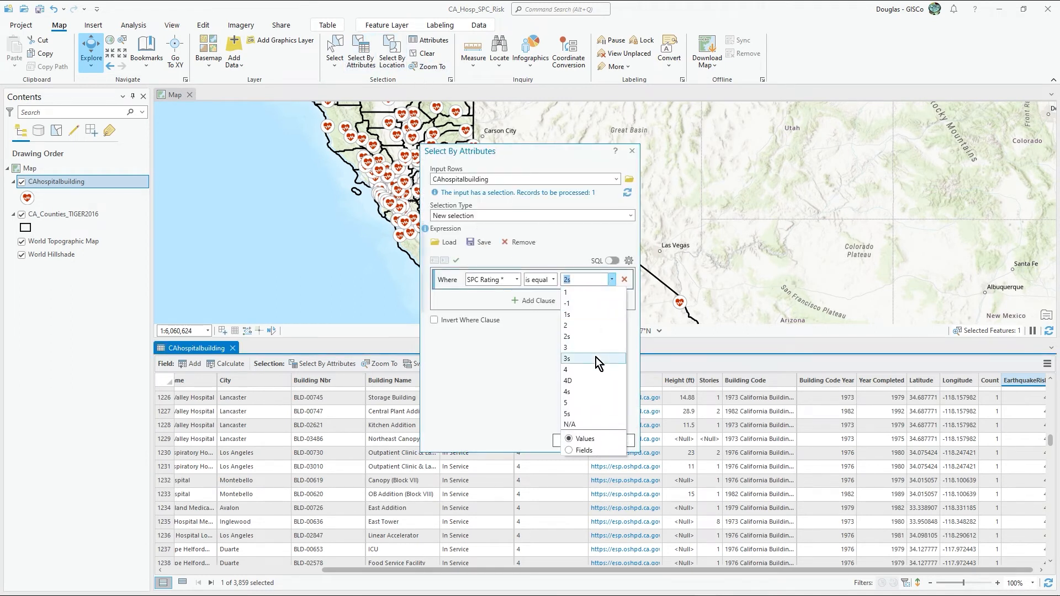
click(595, 357)
click(607, 441)
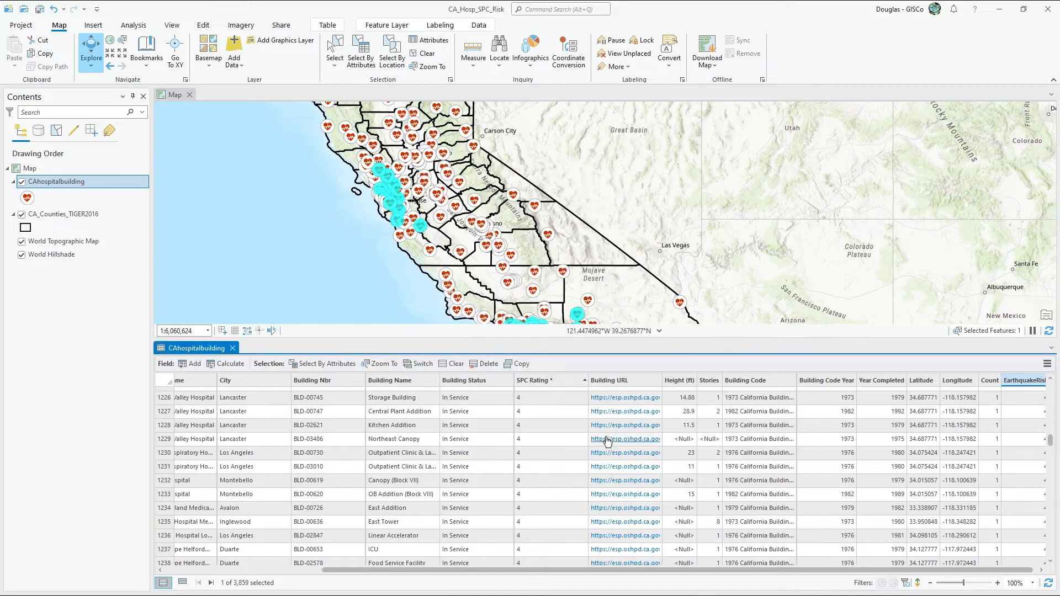
Step: Calculate the EarthquakeRisk field as 3 for the selected buildings with SPC Rating 3s
right_click(1006, 382)
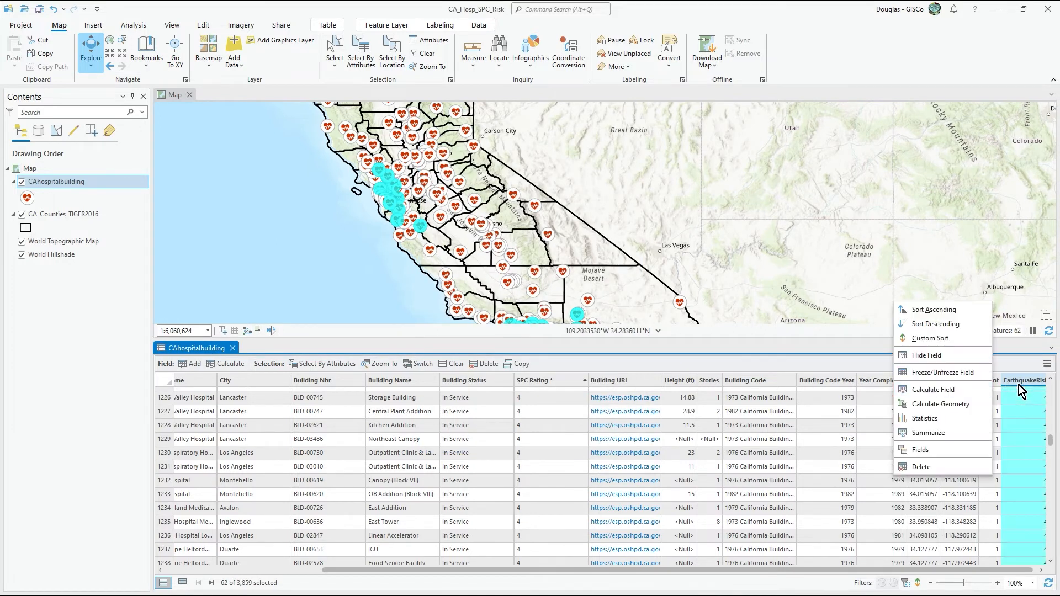
click(957, 390)
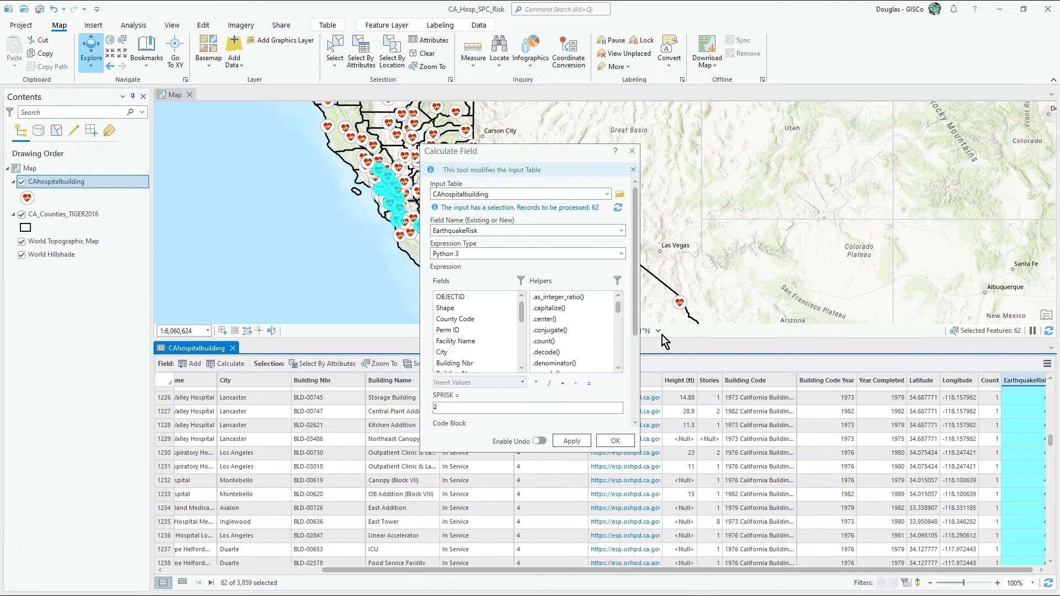
key(BackSpace)
text(3)
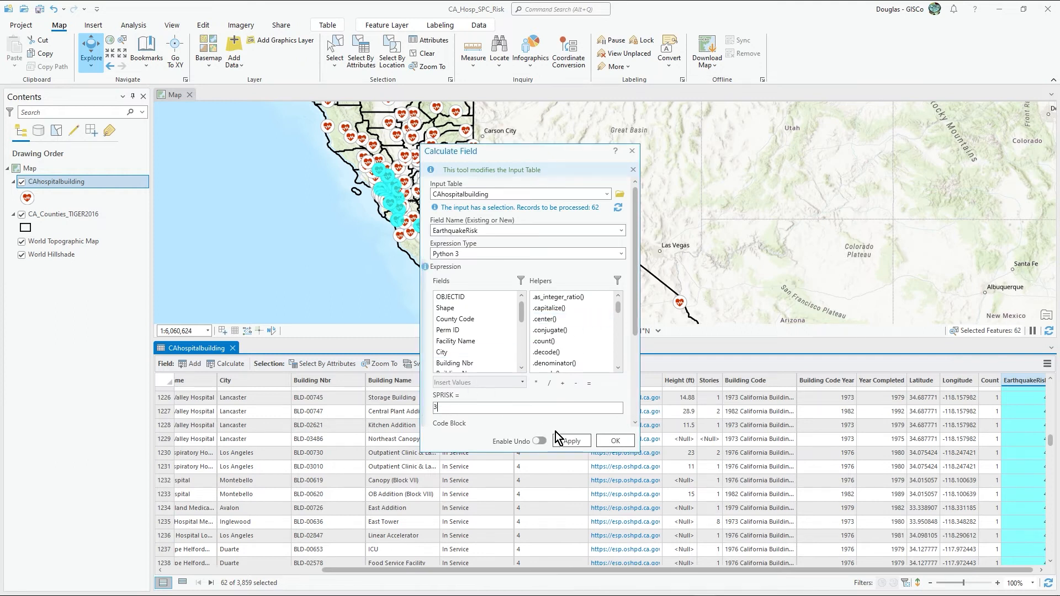
click(613, 441)
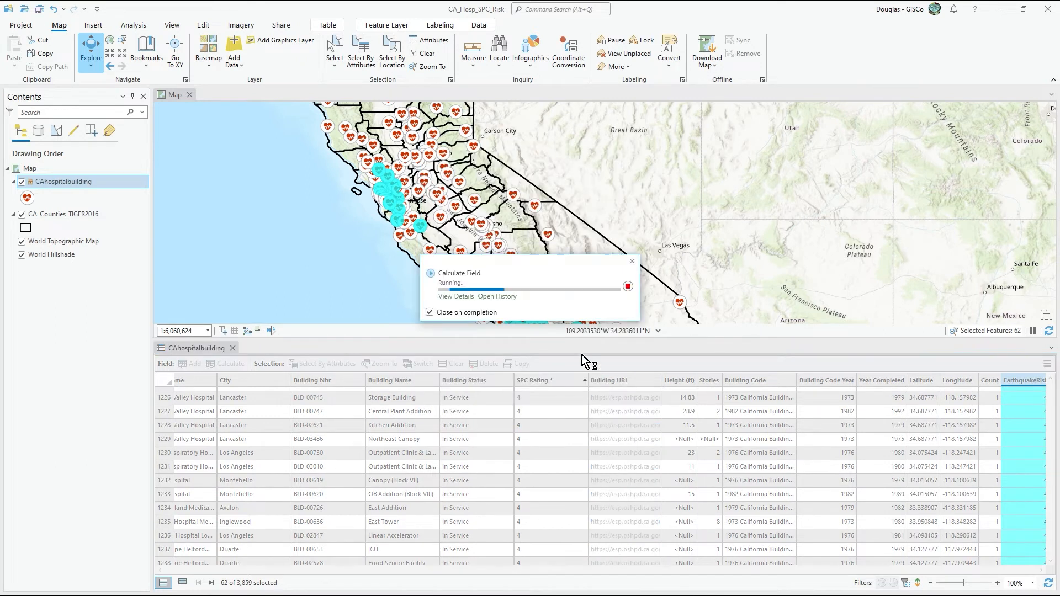
Step: Select the CAhospitalbuilding records whose SPC Rating is equal to 4s
click(360, 56)
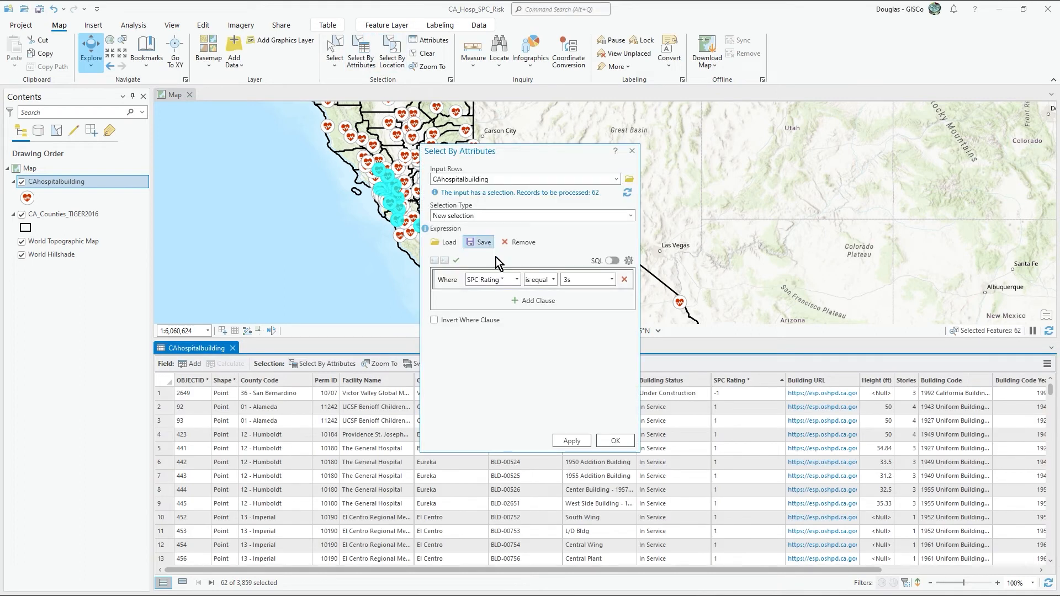
click(612, 279)
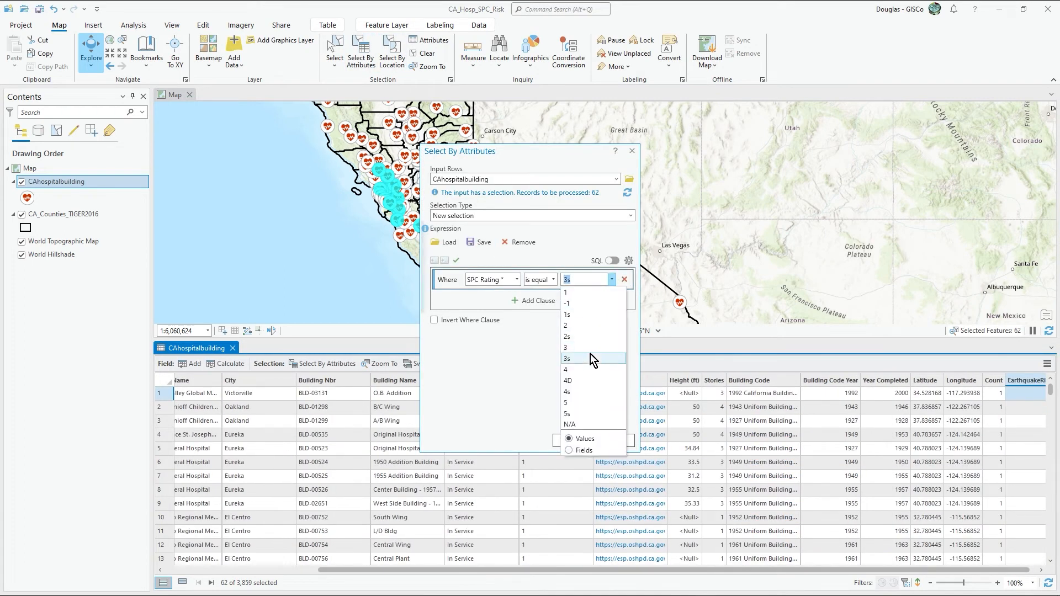
click(592, 389)
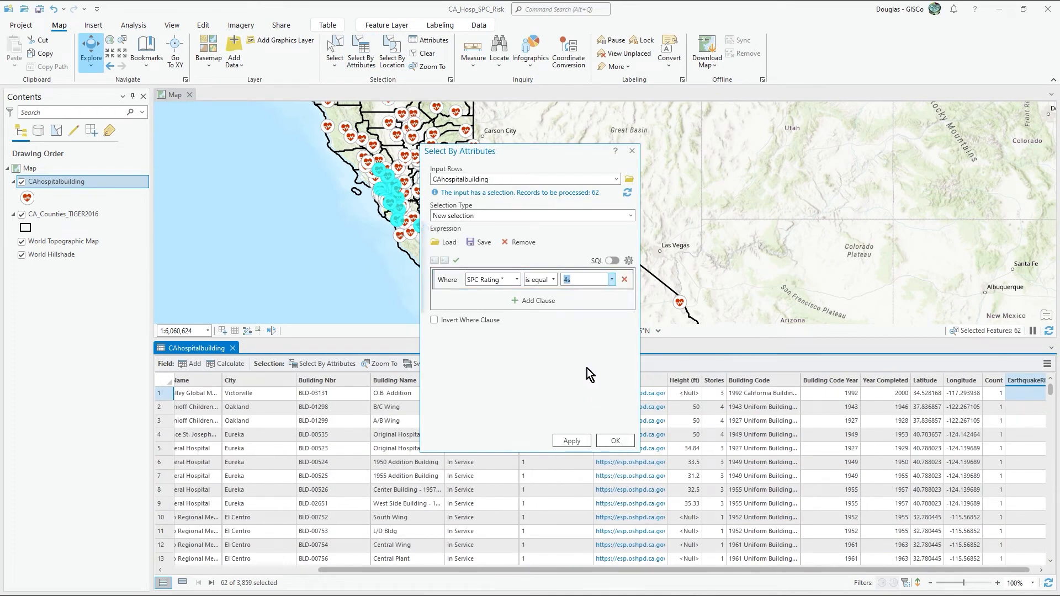
click(609, 440)
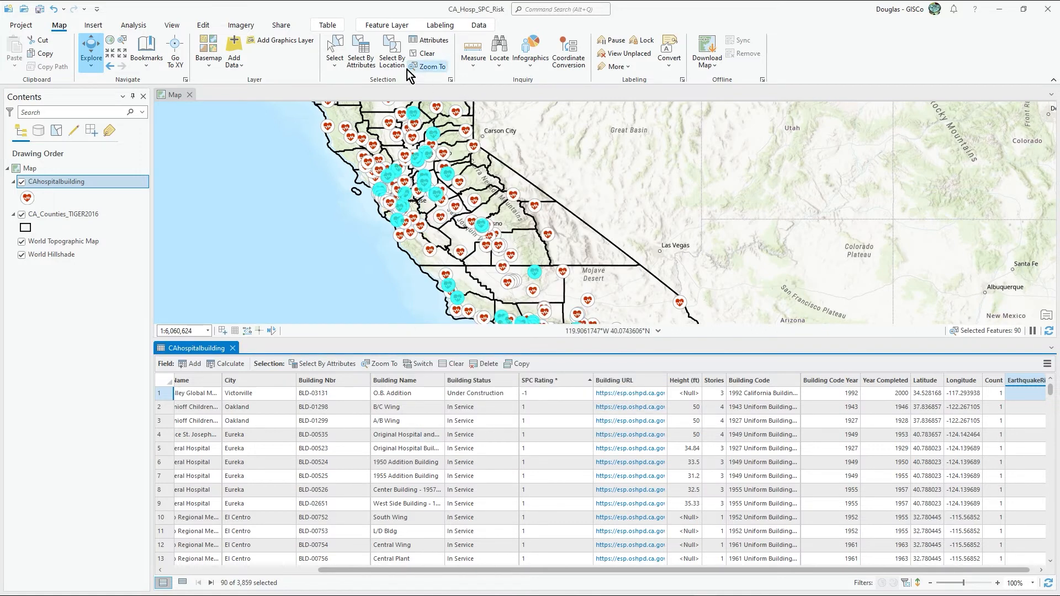
Step: Calculate the EarthquakeRisk field as 4 for the selected buildings with SPC Rating 4s
right_click(1018, 383)
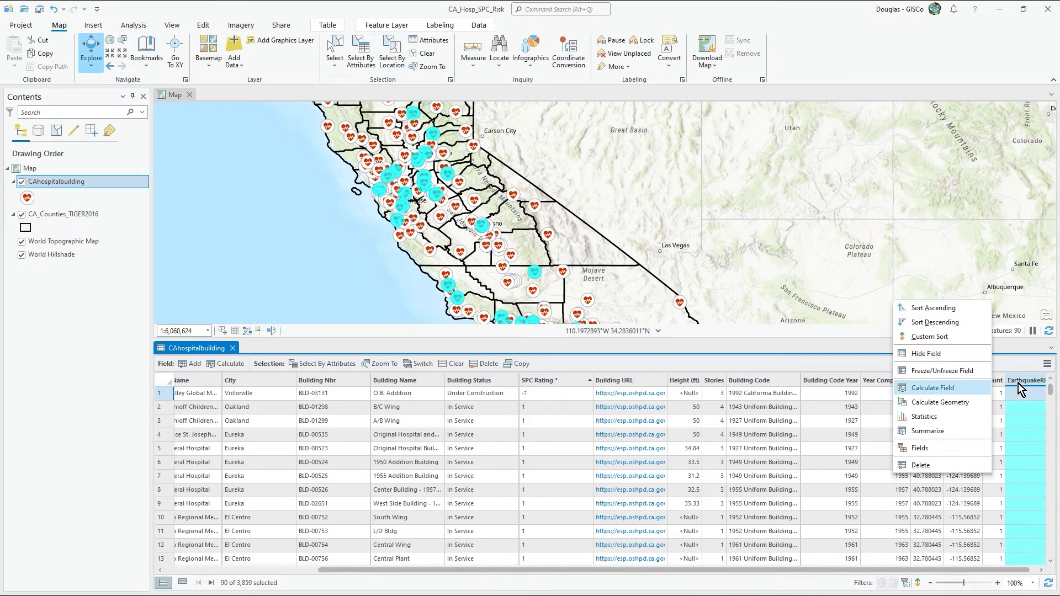
click(975, 388)
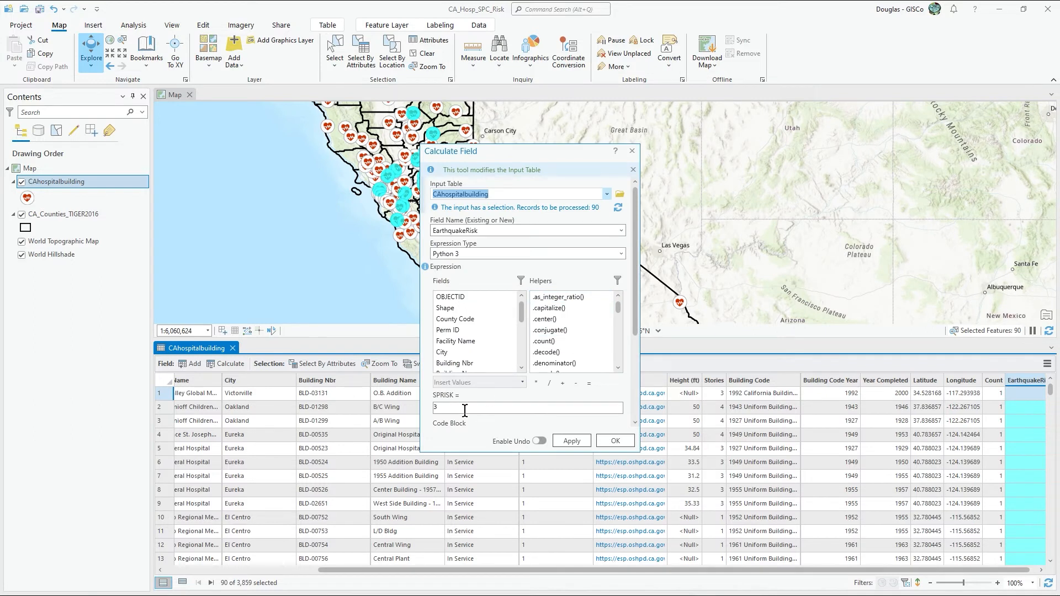
click(466, 410)
text(3)
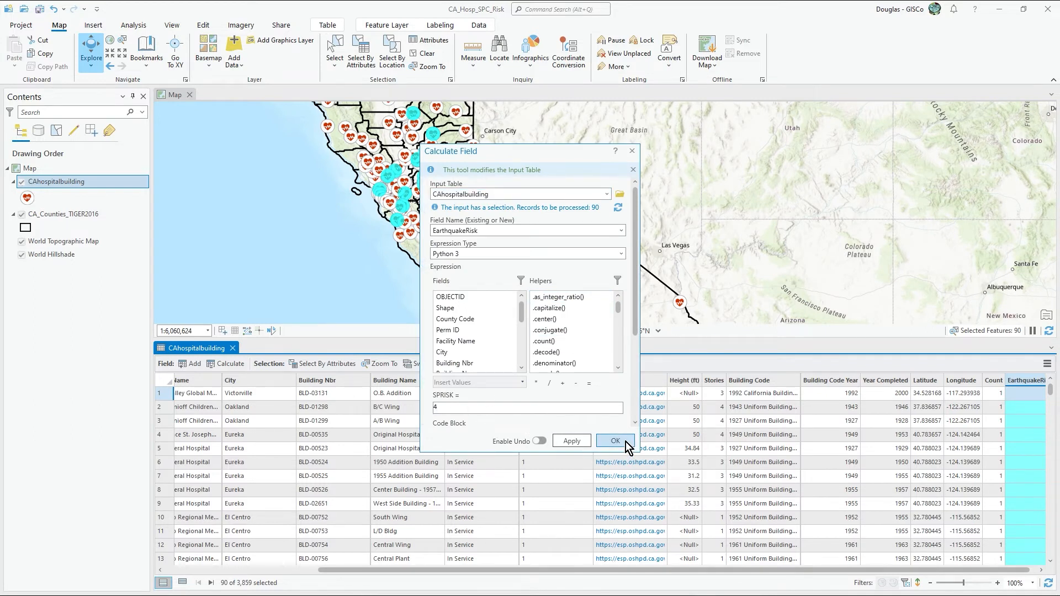
click(616, 441)
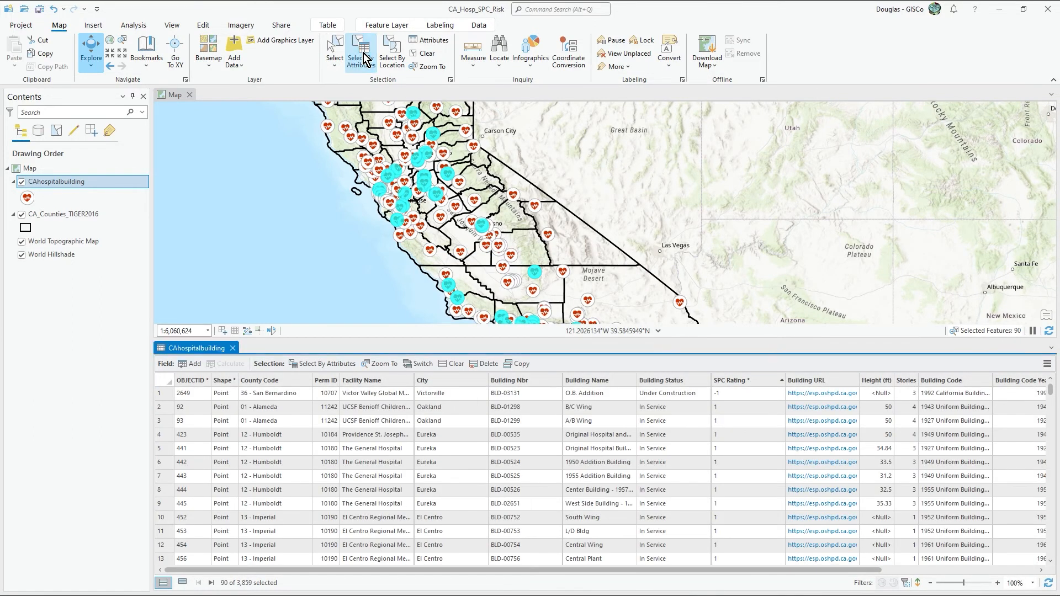
Step: Select the CAhospitalbuilding records whose SPC Rating is equal to 5s
click(364, 62)
click(612, 280)
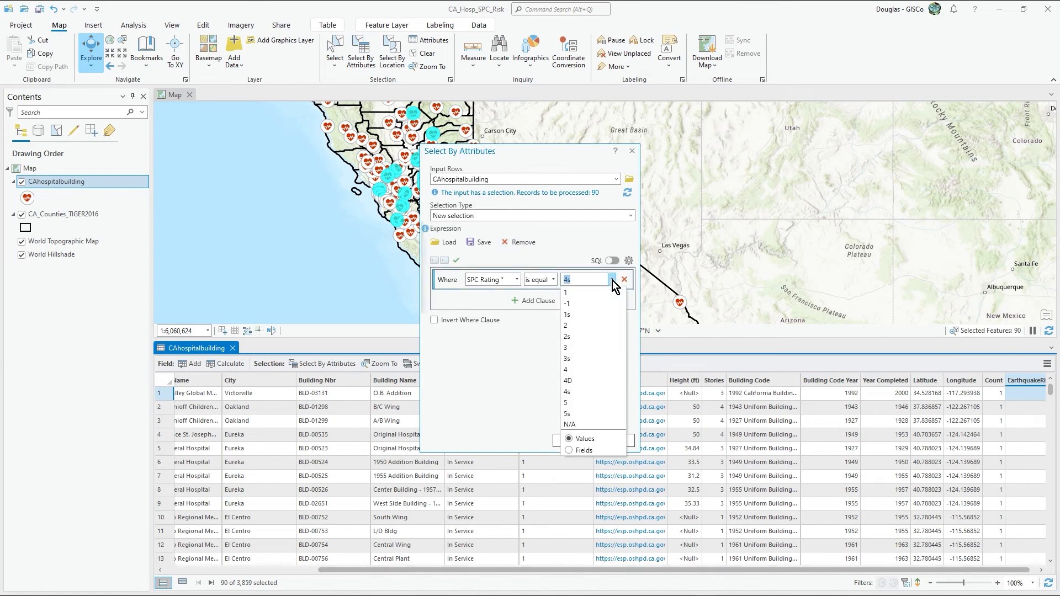
click(576, 413)
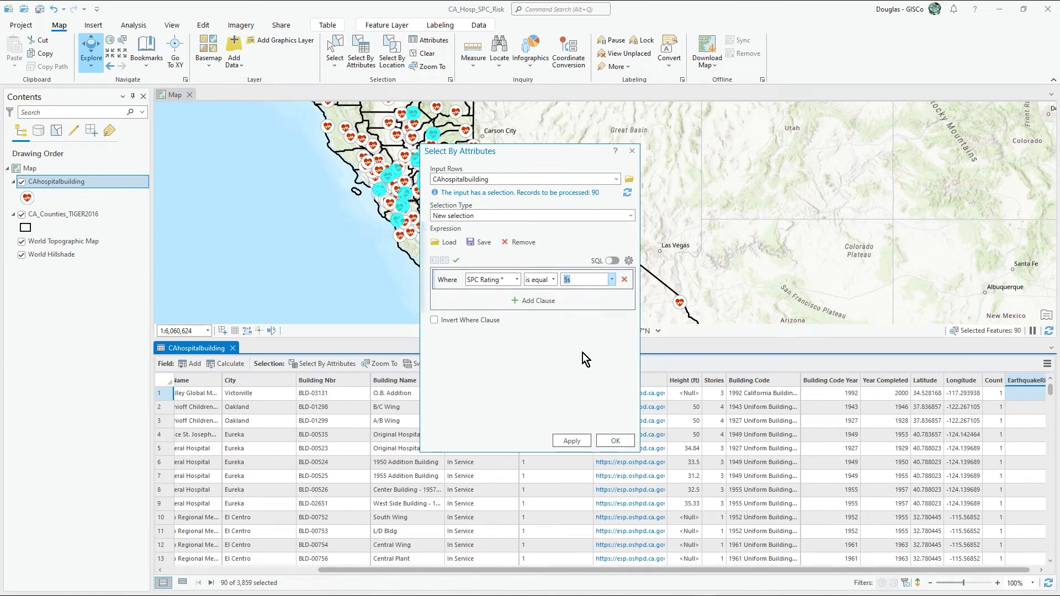
click(621, 442)
Step: Calculate the EarthquakeRisk field as 5 for the selected 5s buildings and bring the field into view in the table
right_click(1019, 380)
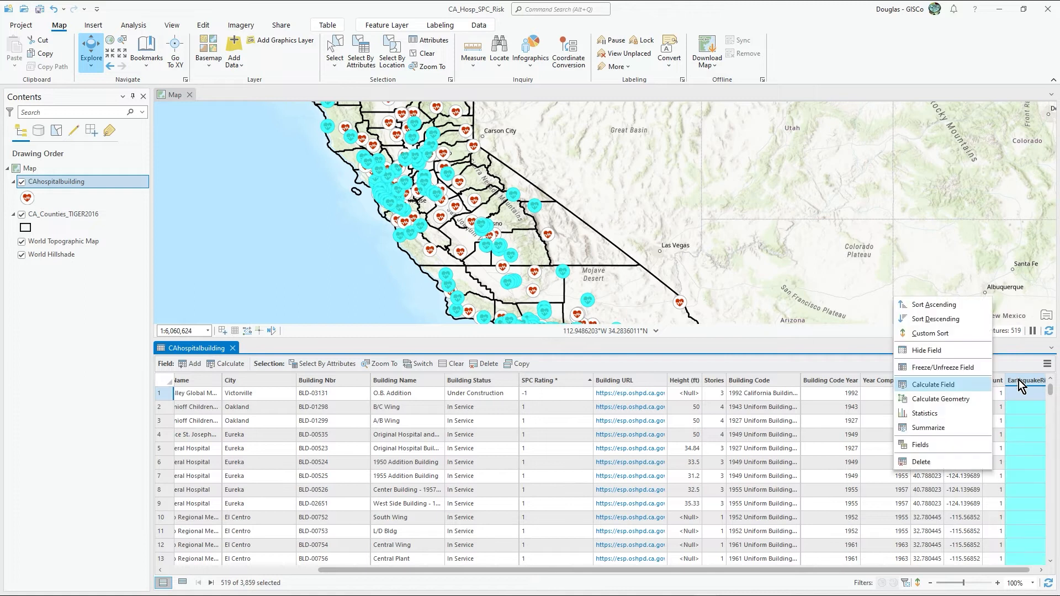
click(953, 387)
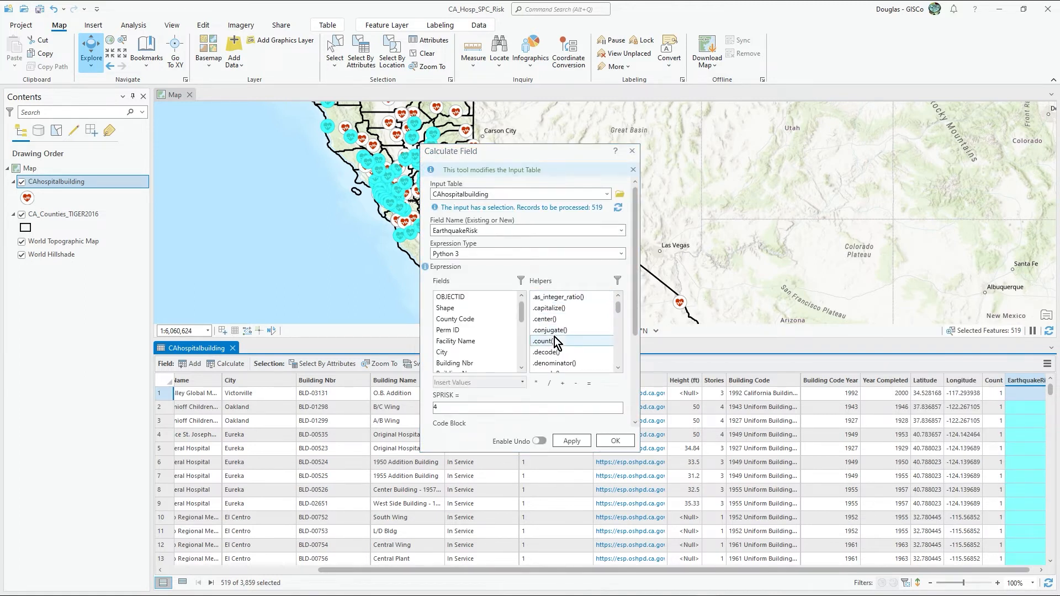
double_click(437, 408)
text(5)
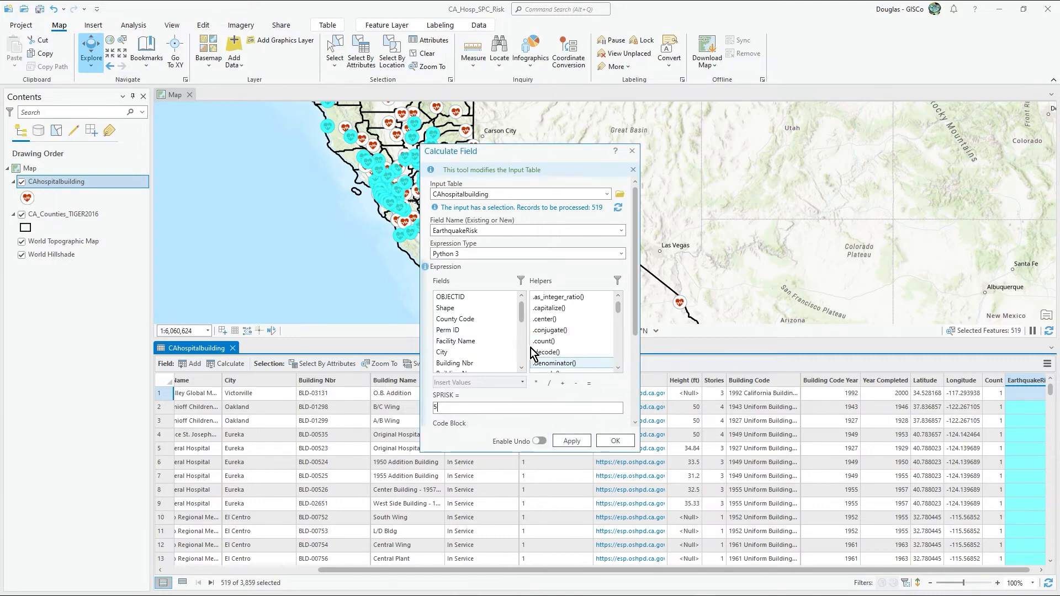
click(616, 441)
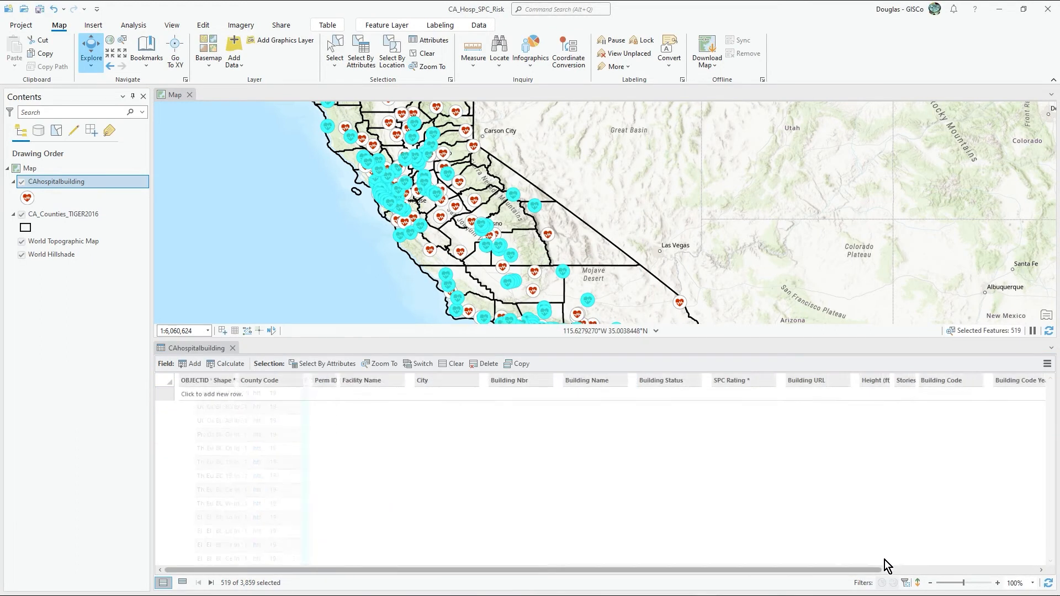
drag(851, 572, 1021, 573)
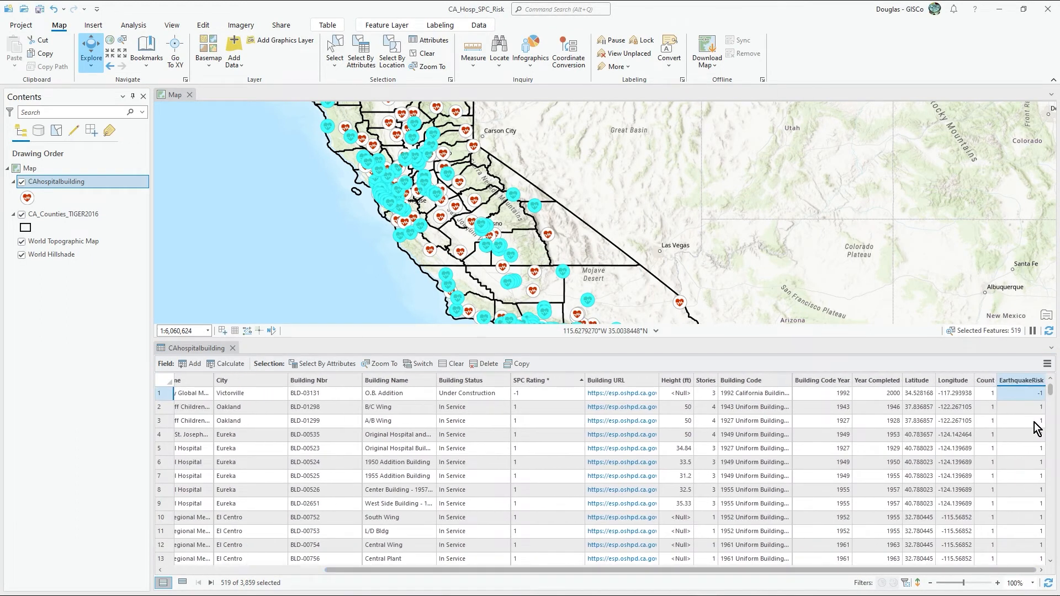
Step: Sort the table by EarthquakeRisk in descending order, check the values, and sort it ascending to look for unfilled records
right_click(1013, 380)
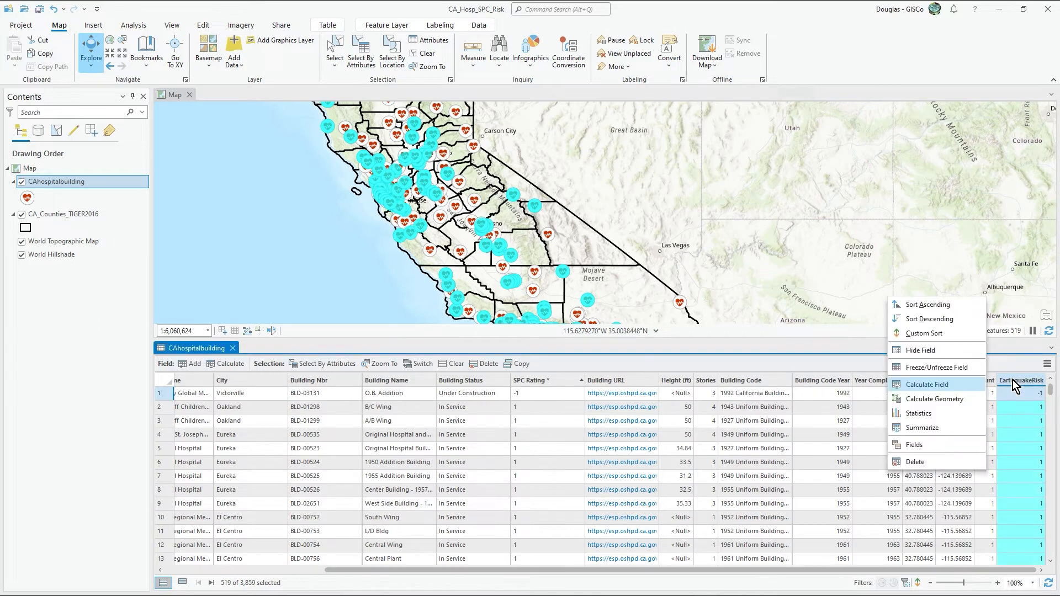
click(959, 315)
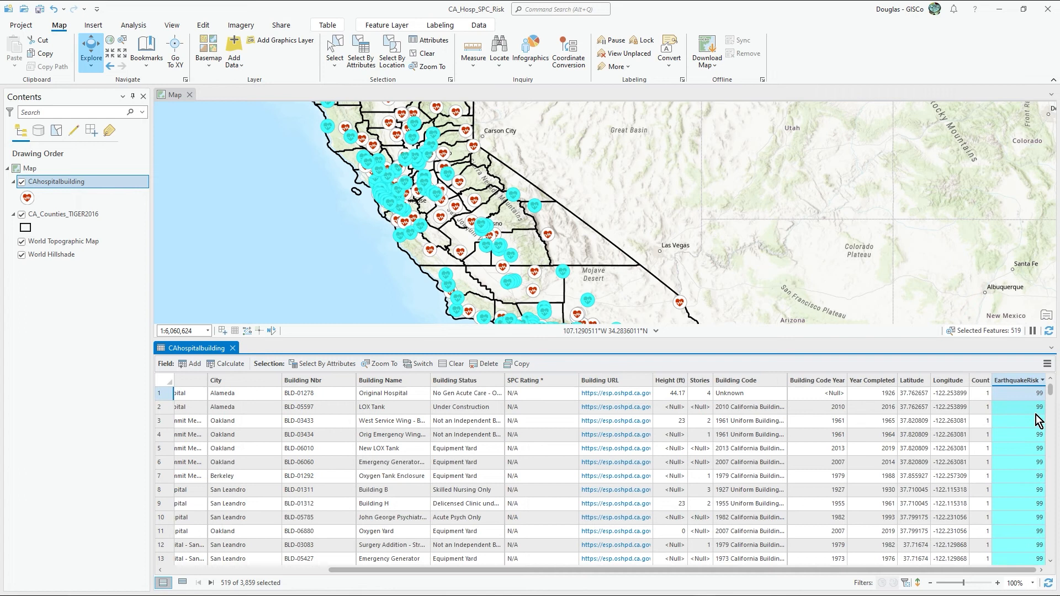
drag(1052, 391, 1053, 488)
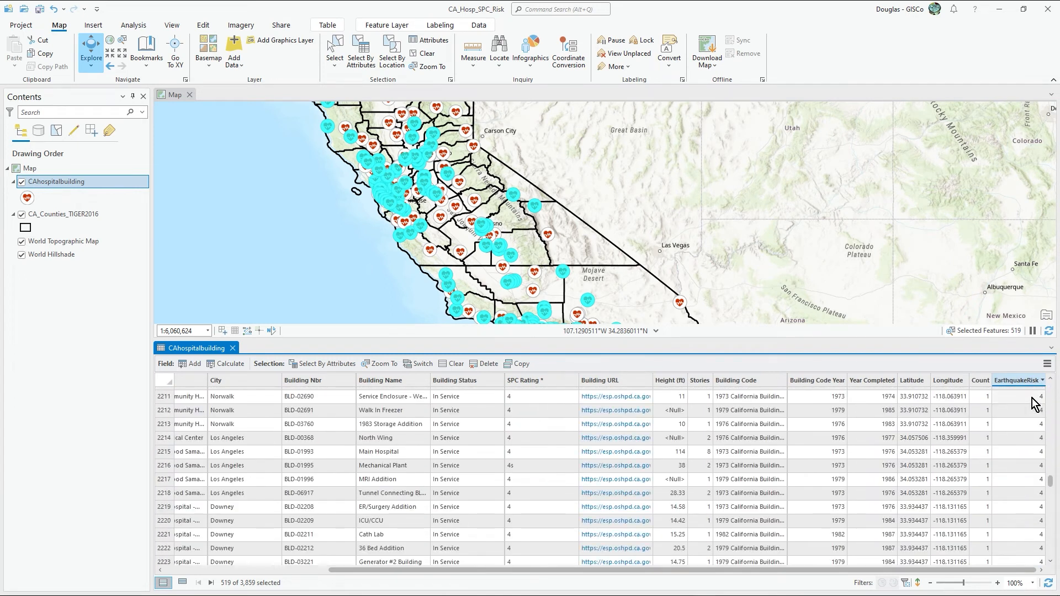
right_click(1019, 381)
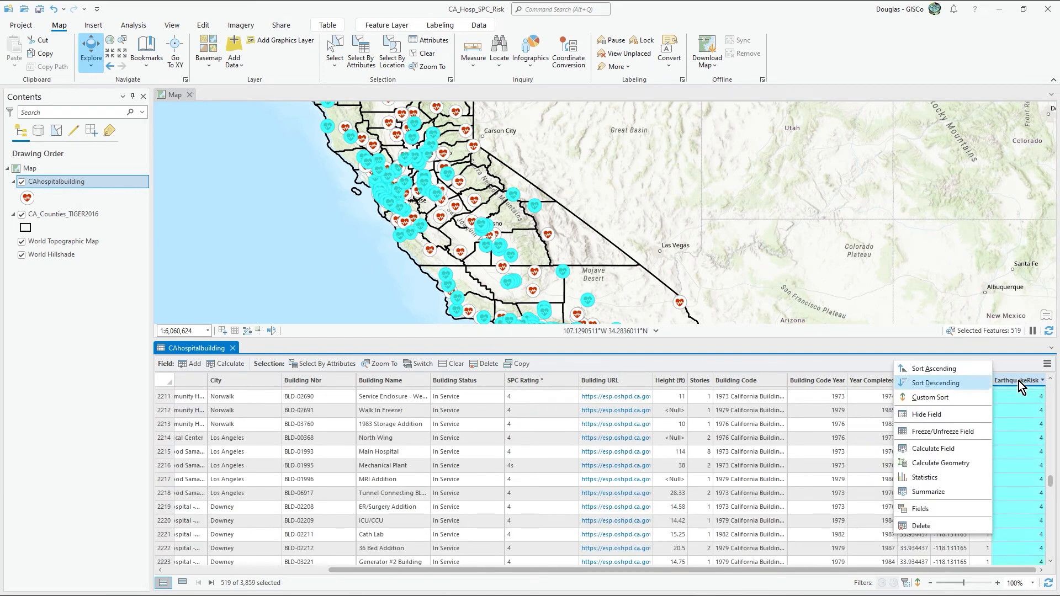
click(955, 372)
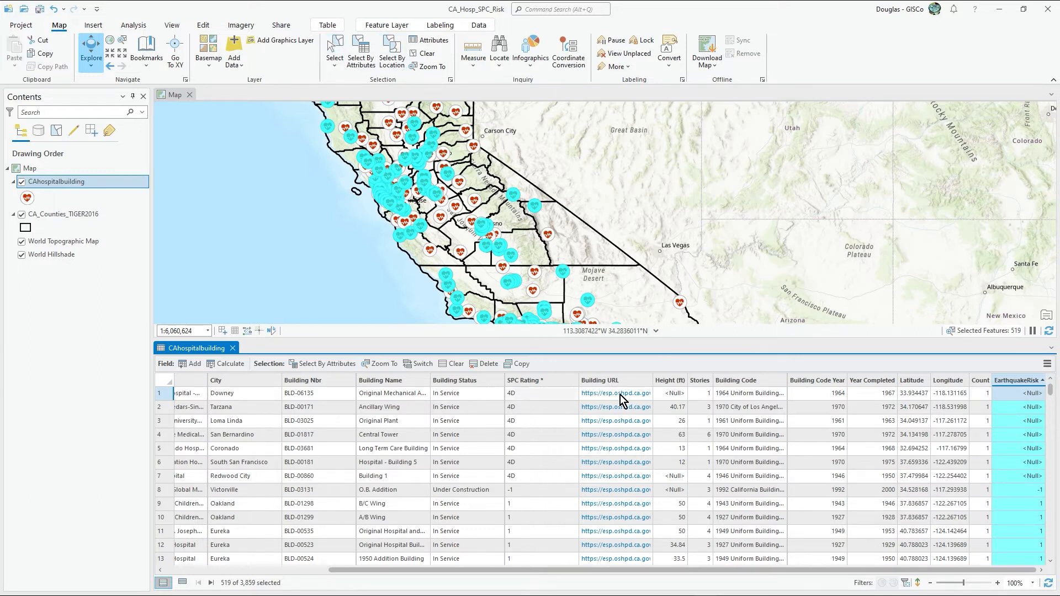
Step: Select the CAhospitalbuilding records whose SPC Rating is equal to 4D
click(361, 54)
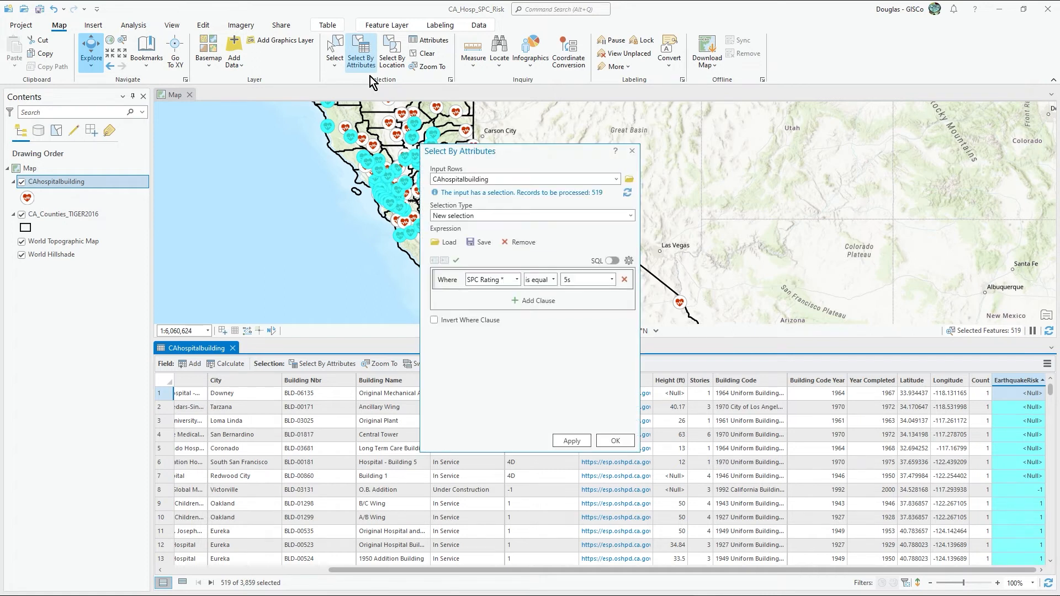
click(612, 280)
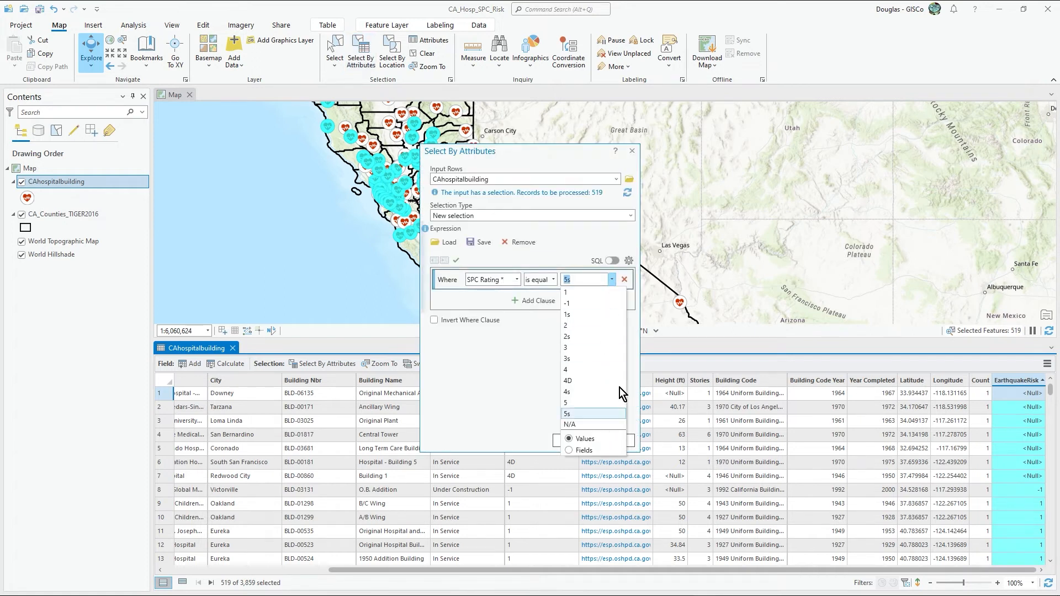
click(588, 385)
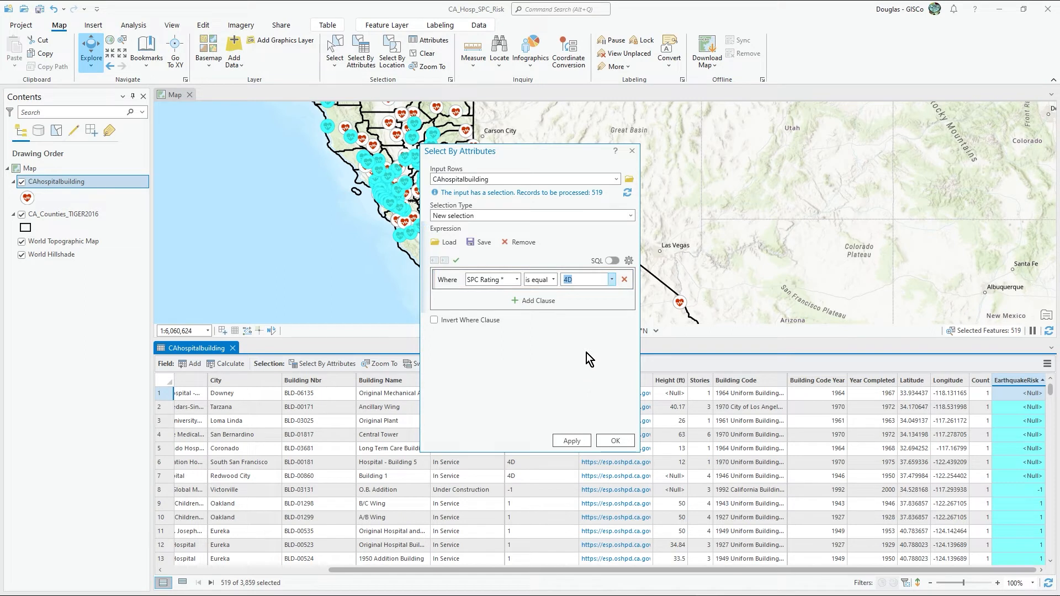
click(625, 439)
Step: Calculate a new EarthquakeRisk value for the selected 4D buildings and check the field in the table
right_click(1020, 382)
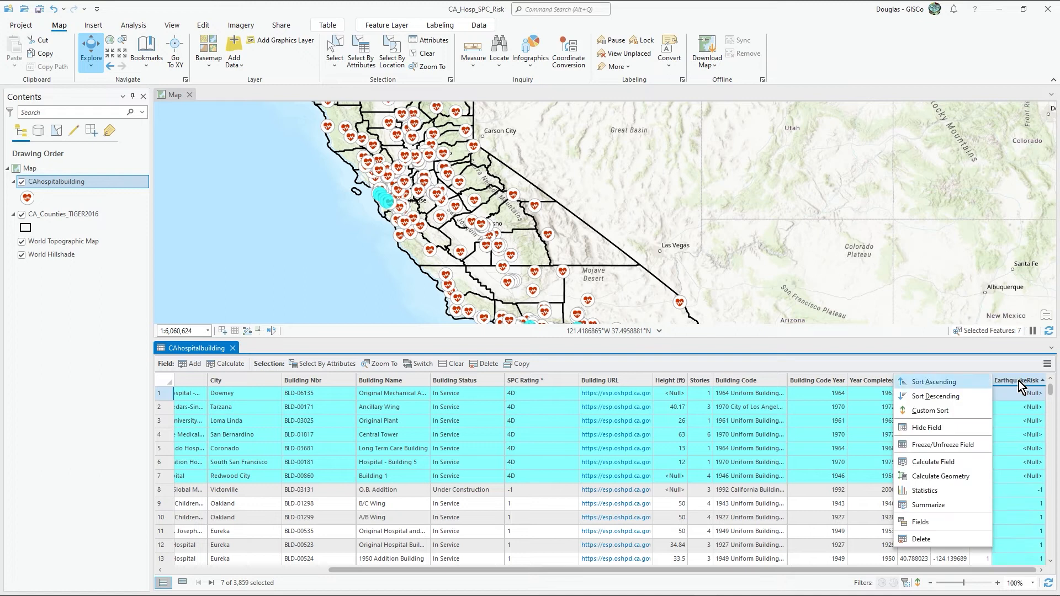
click(950, 463)
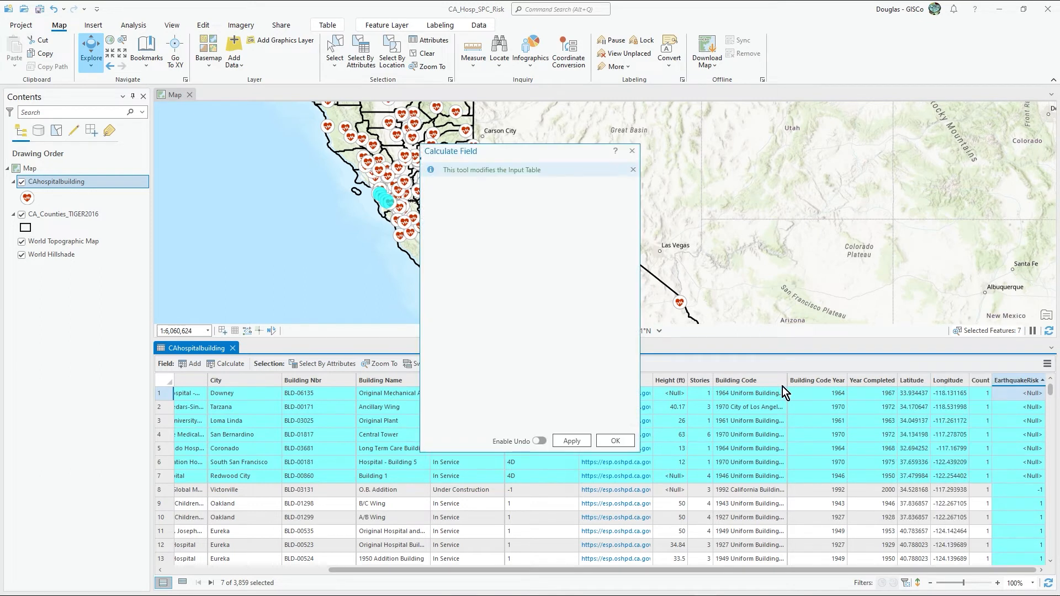
drag(481, 407, 349, 417)
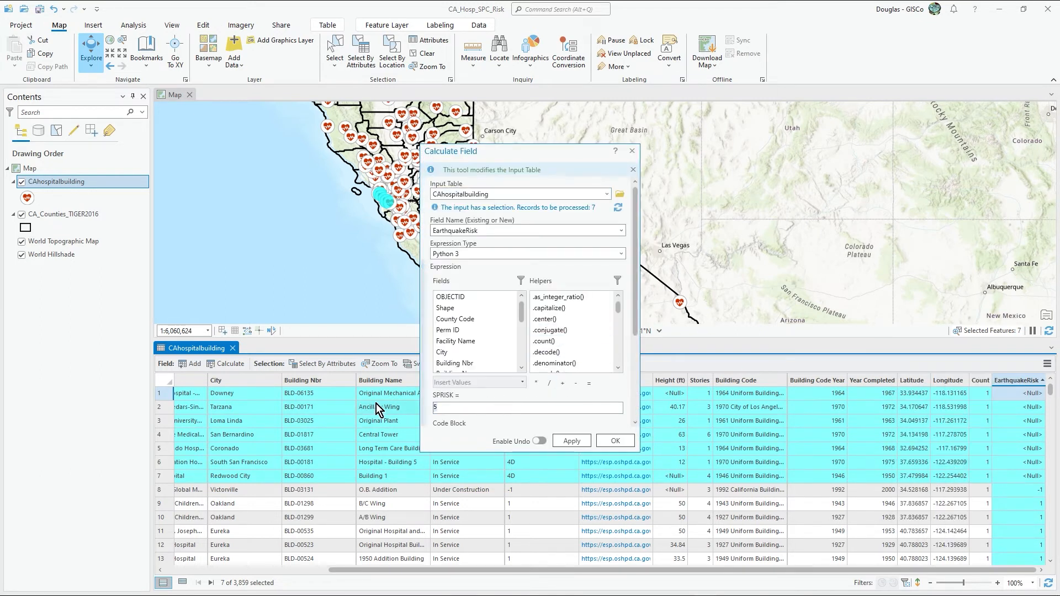
click(630, 441)
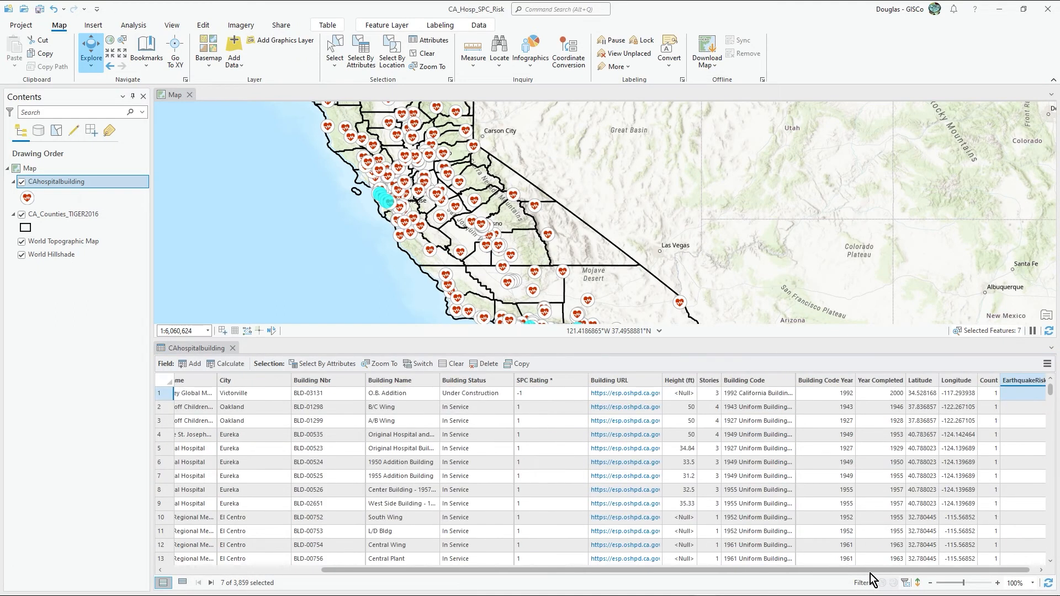
drag(874, 570, 953, 565)
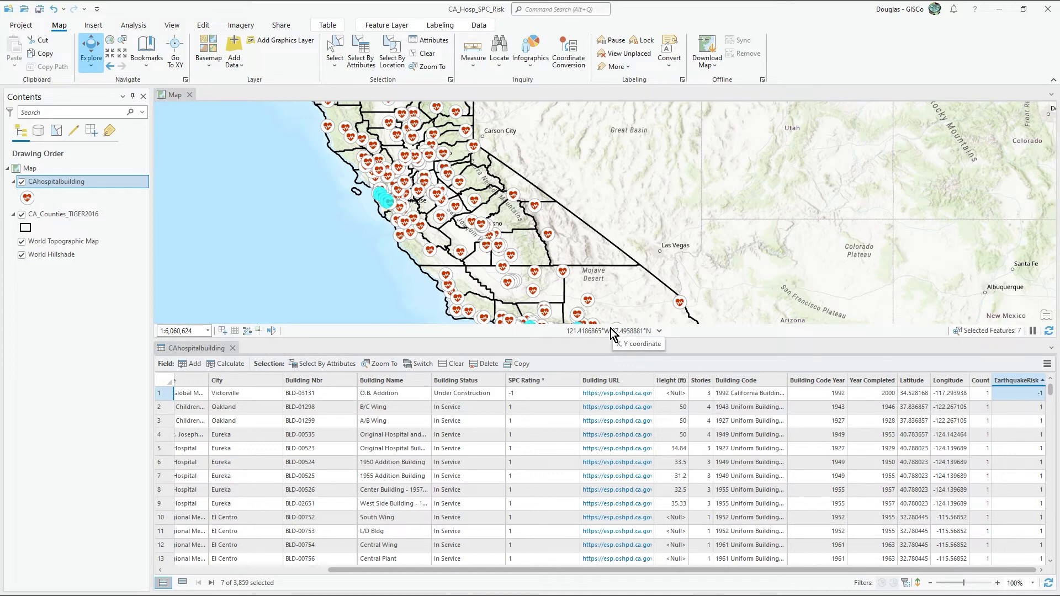
Step: Close the CAhospitalbuilding attribute table and clear the selection on the map
click(226, 349)
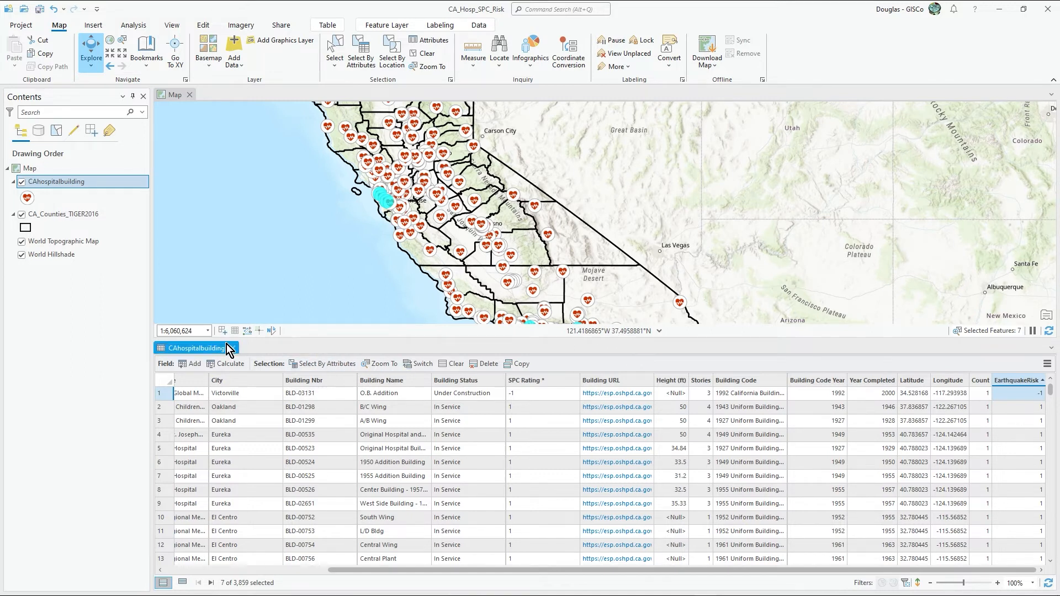
click(232, 348)
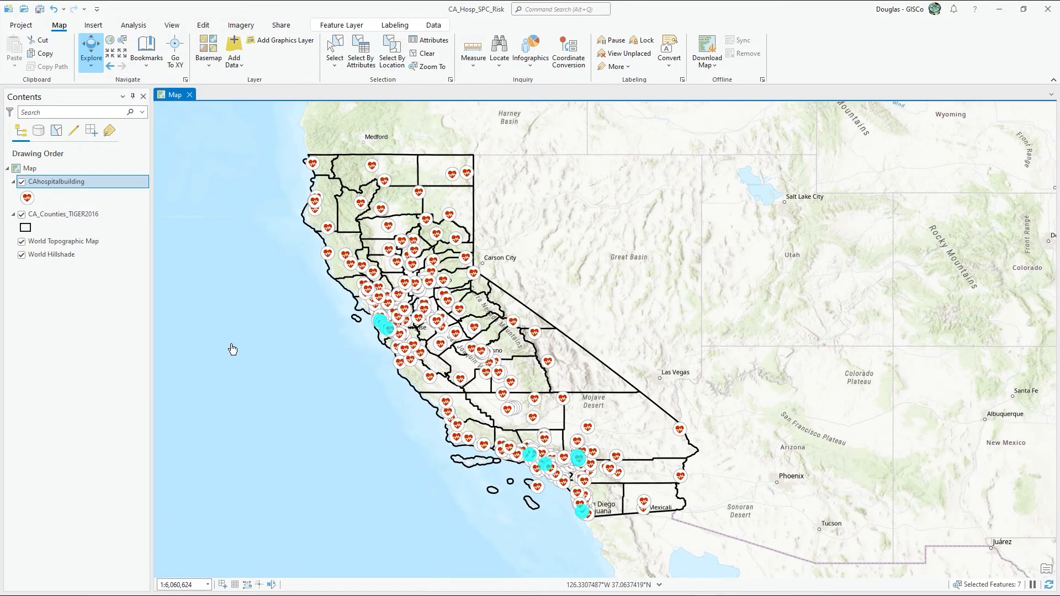
click(418, 55)
drag(346, 341, 322, 305)
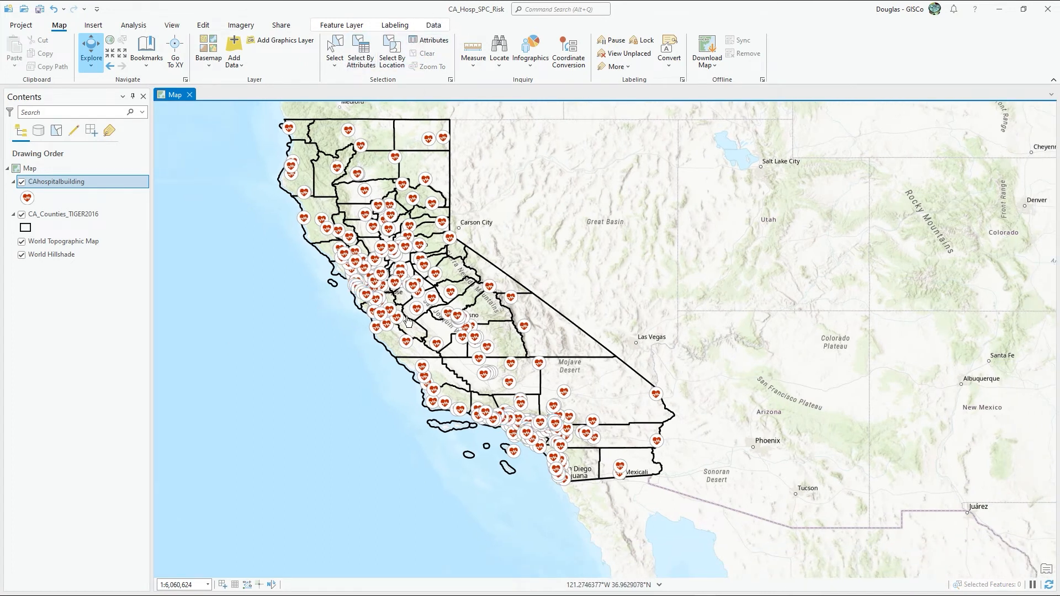
Step: Inspect the EarthquakeRisk attribute of Southern Inyo Hospital in its map pop-up, and close the pop-up
click(526, 327)
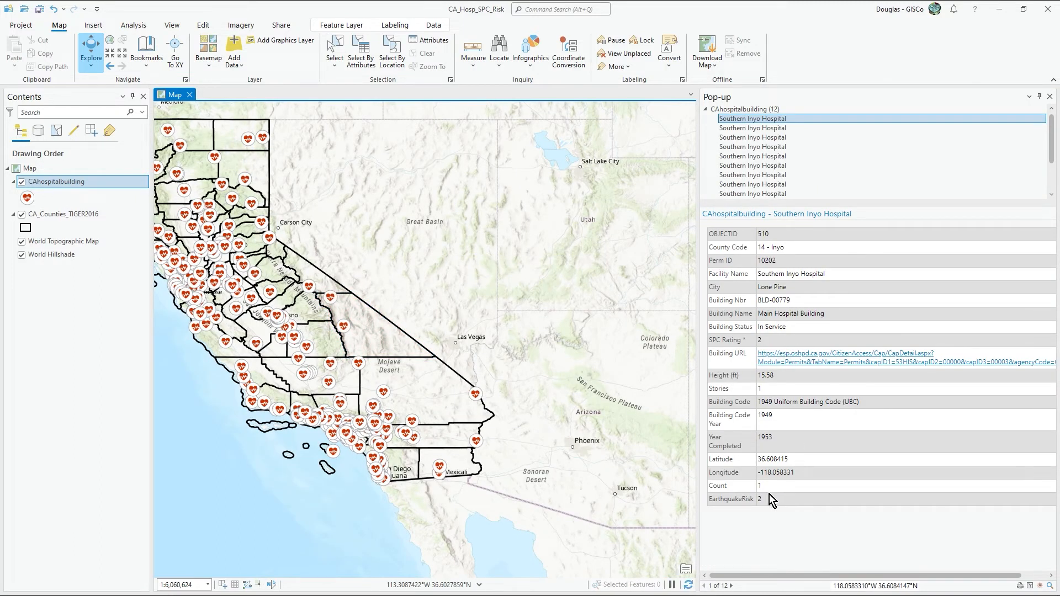
double_click(740, 499)
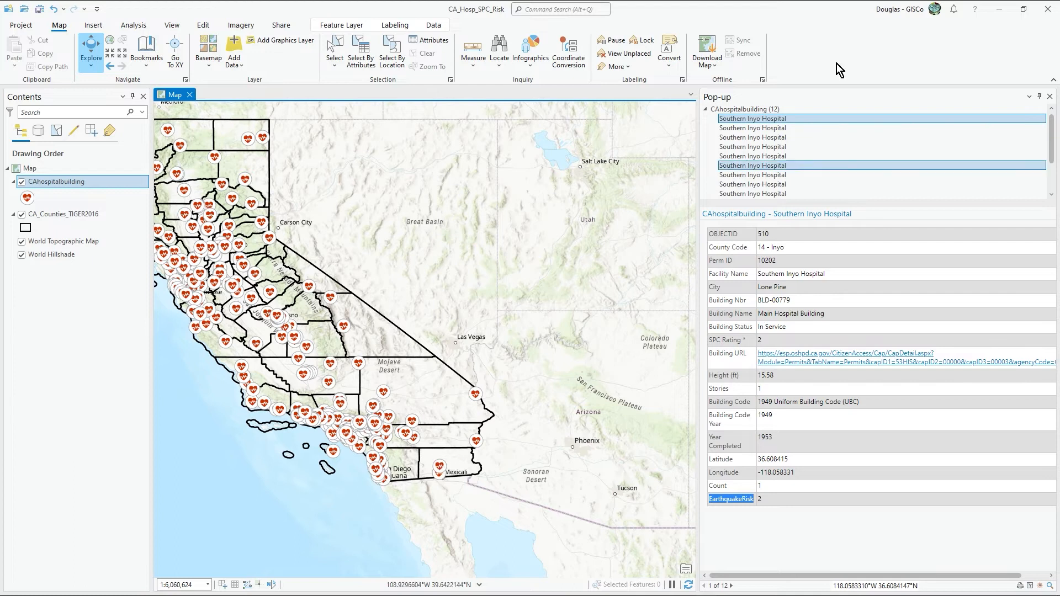
click(1049, 96)
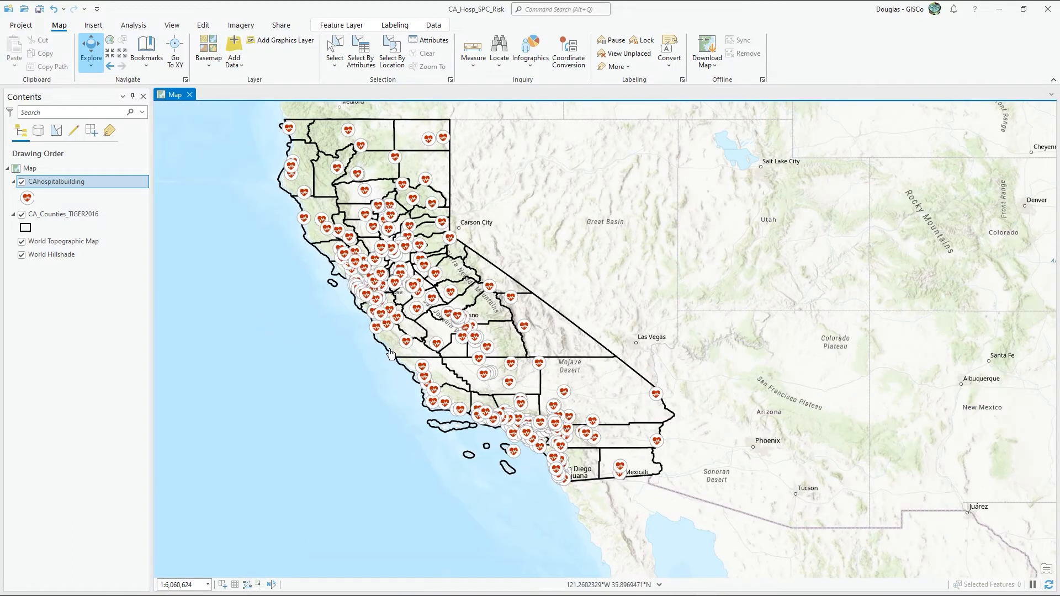
drag(513, 239, 525, 262)
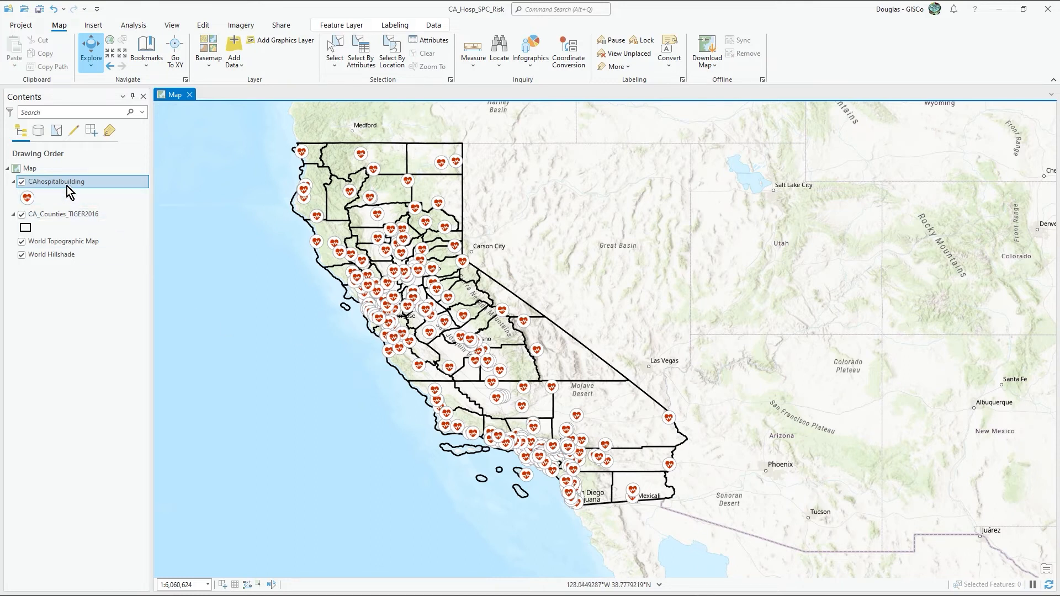
Step: Select the CAhospitalbuilding records whose EarthquakeRisk is less than or equal to 3
click(369, 58)
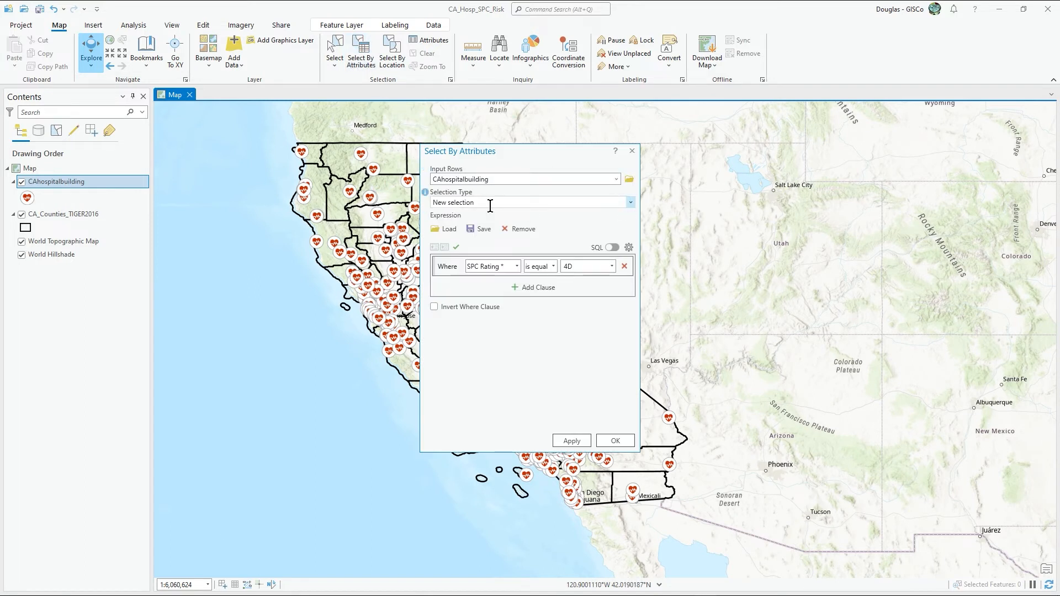
click(509, 267)
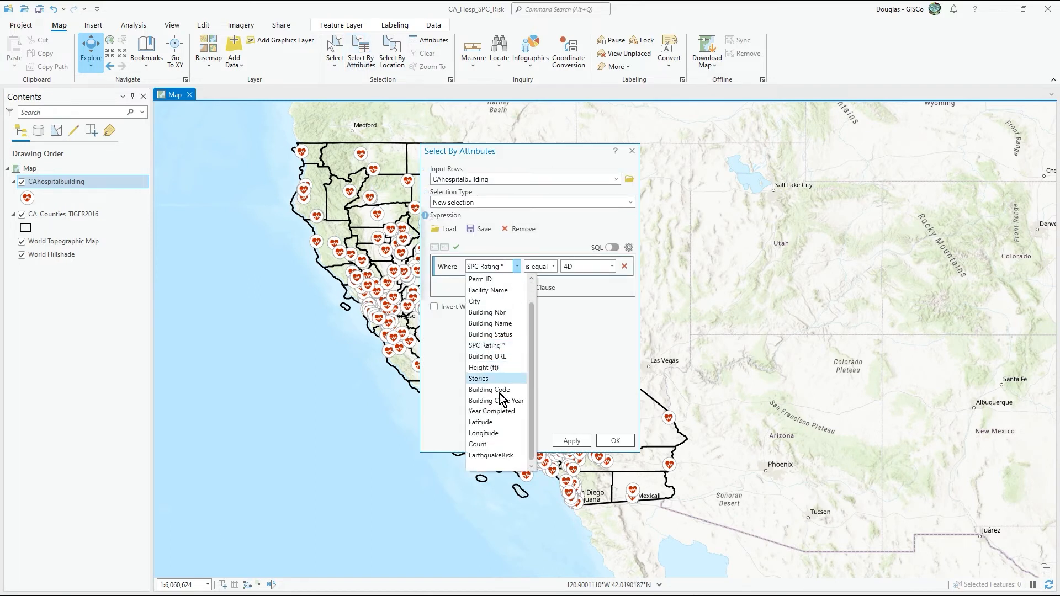
click(508, 456)
click(553, 267)
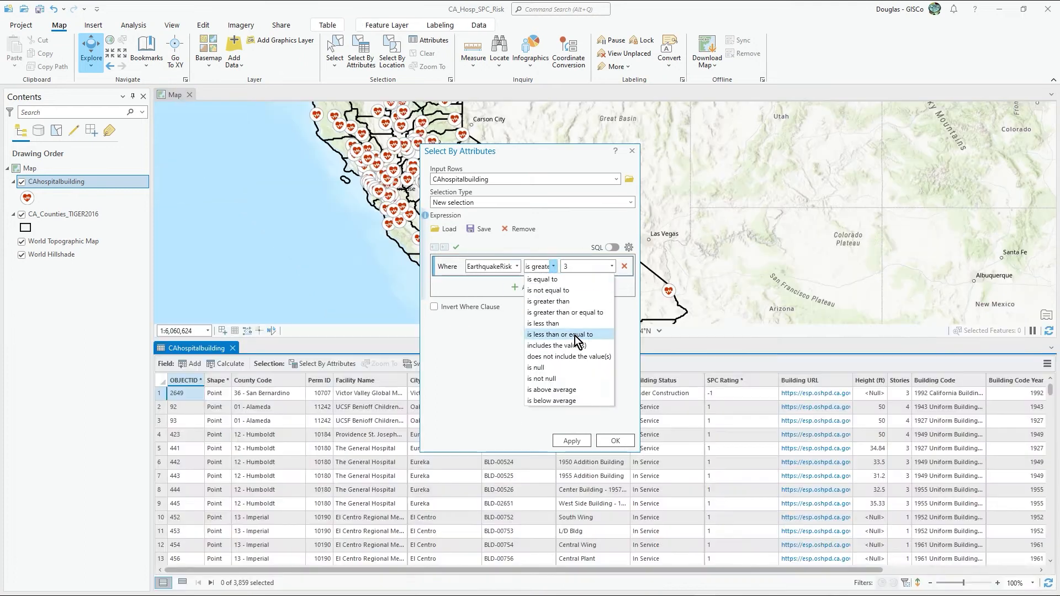
click(575, 335)
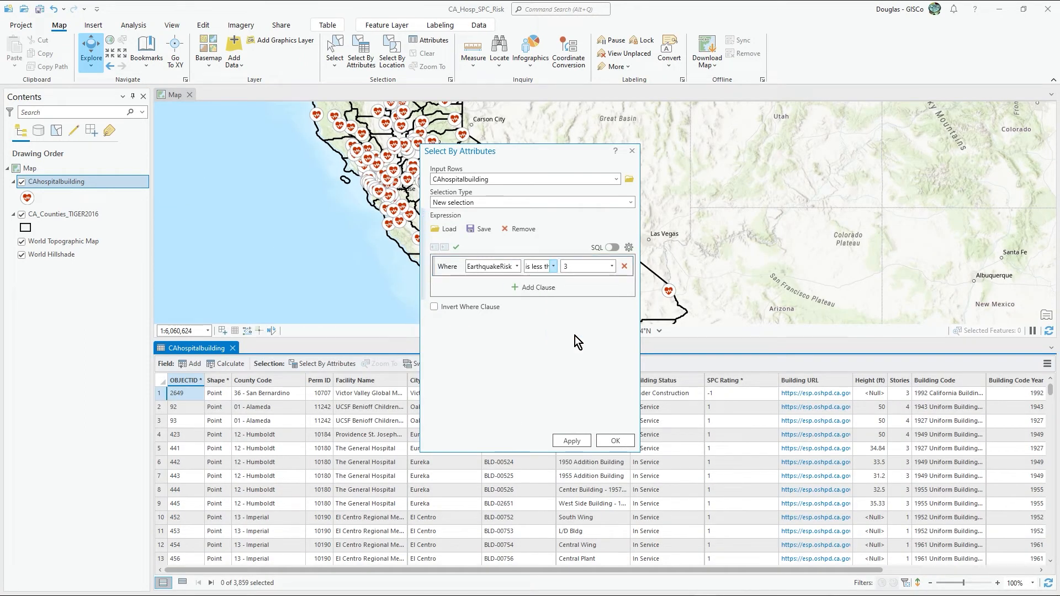
click(613, 440)
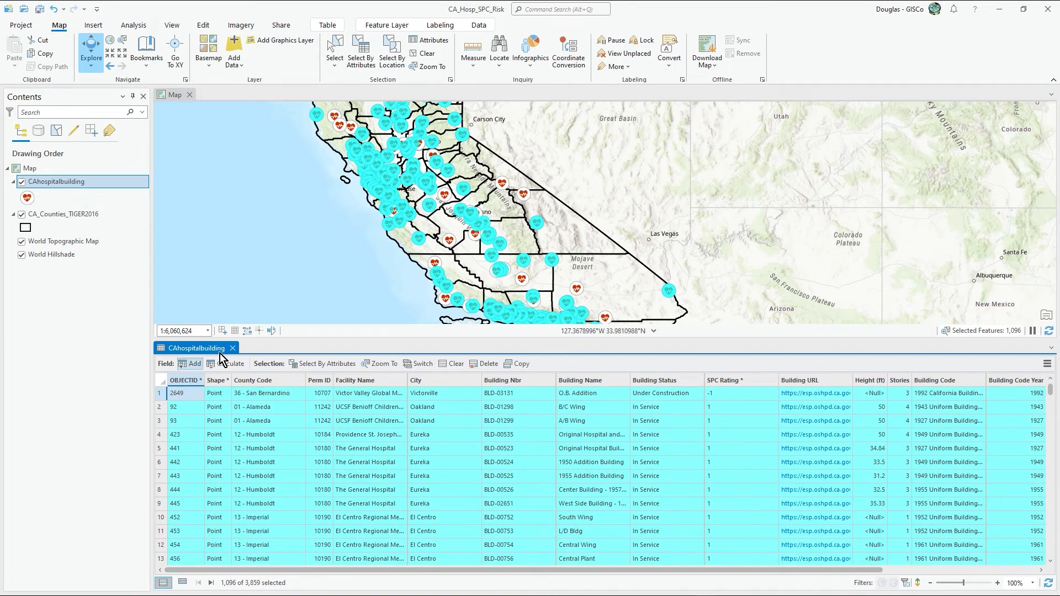
Step: Reopen the CAhospitalbuilding attribute table showing only the selection, and review the EarthquakeRisk values of the selected records
click(232, 348)
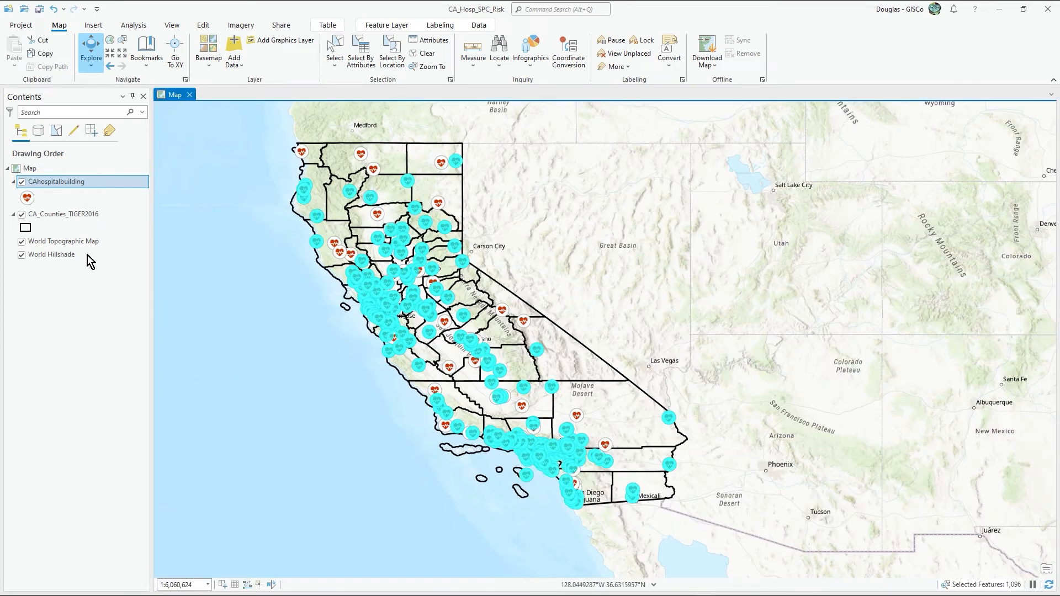
right_click(58, 184)
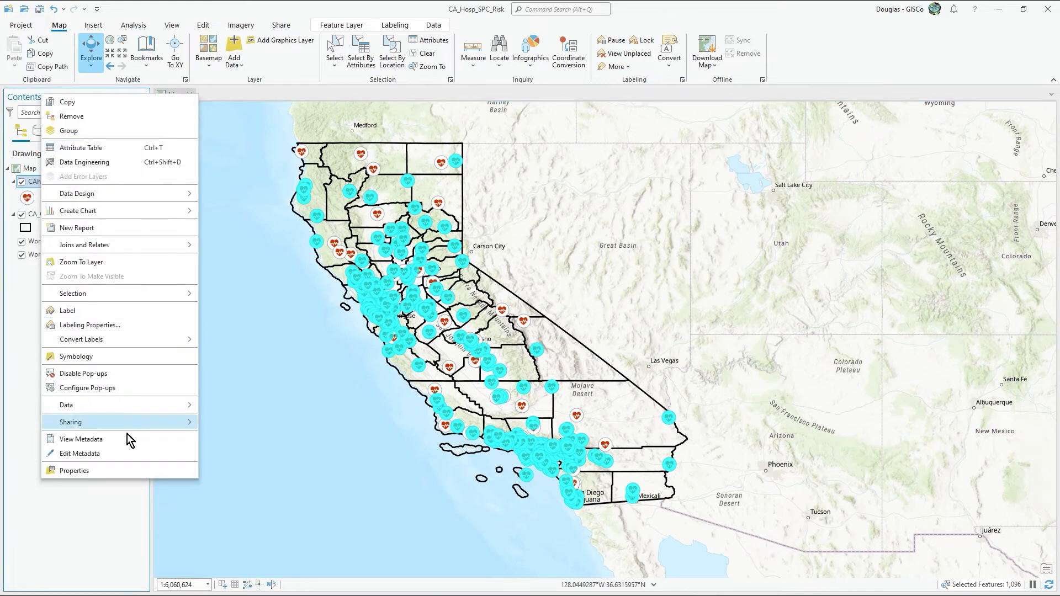
mouse_move(135, 402)
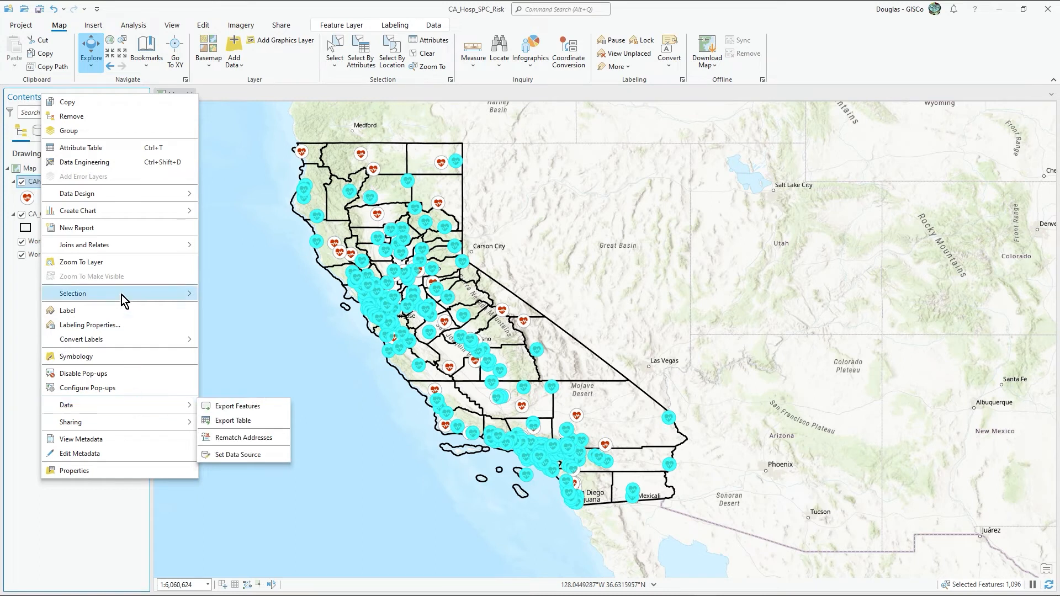
mouse_move(121, 295)
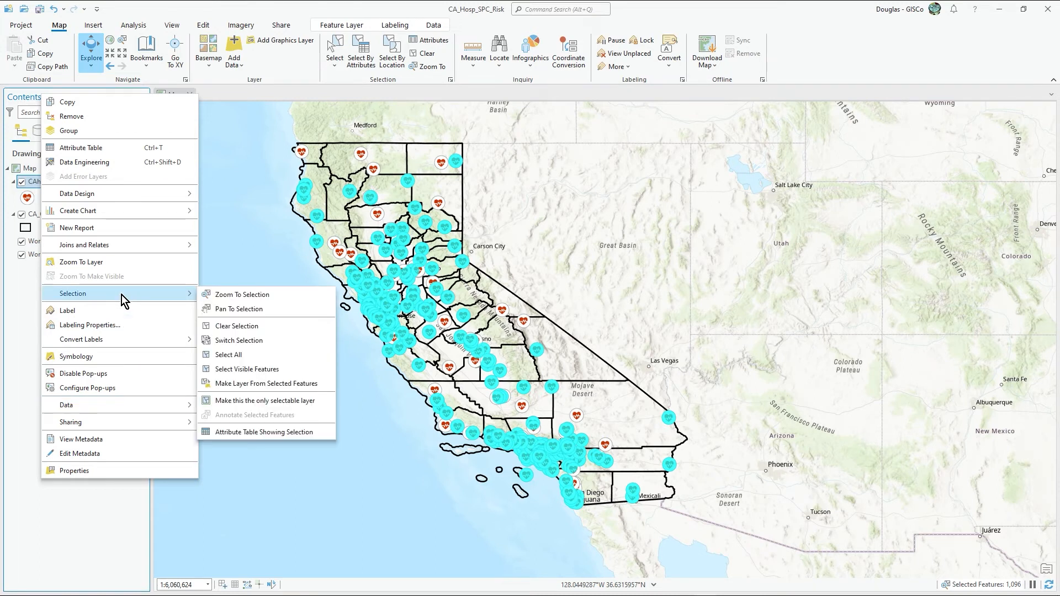
click(263, 432)
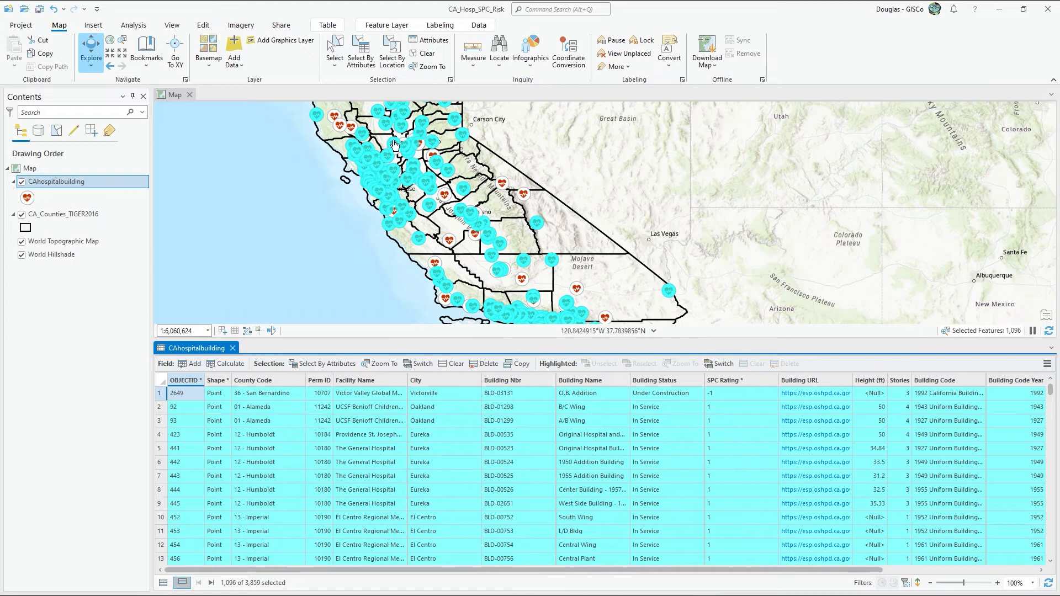
drag(871, 572, 1030, 571)
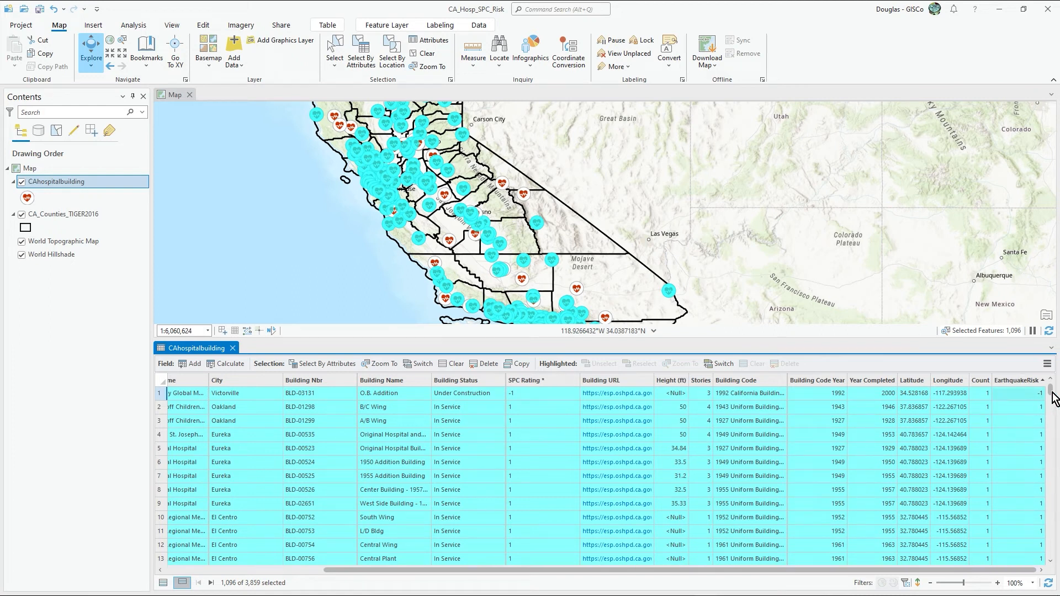
mouse_move(1052, 392)
mouse_down()
mouse_move(1056, 586)
mouse_move(1050, 383)
mouse_up()
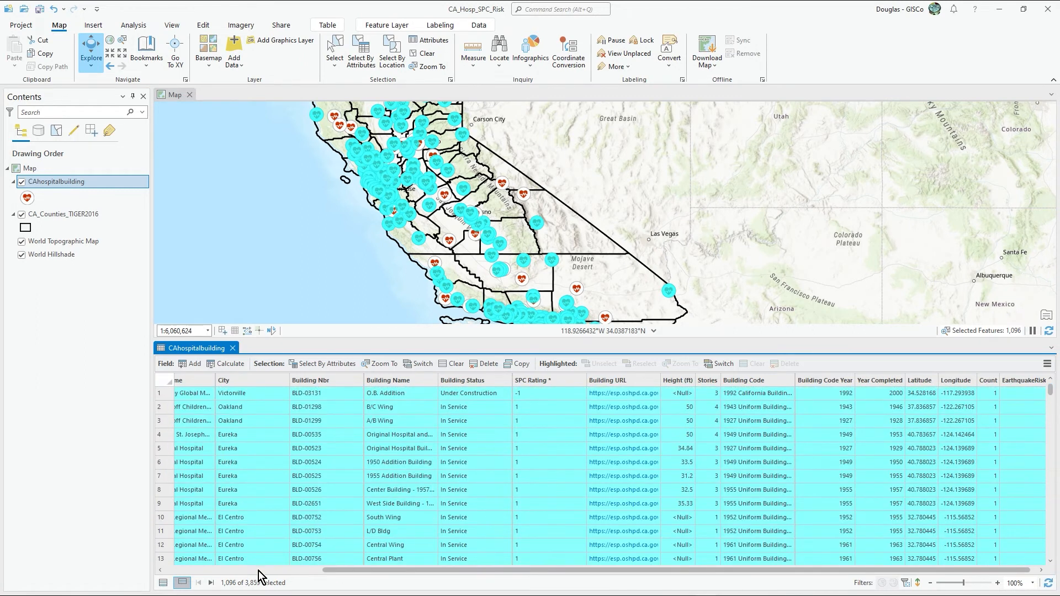
click(187, 569)
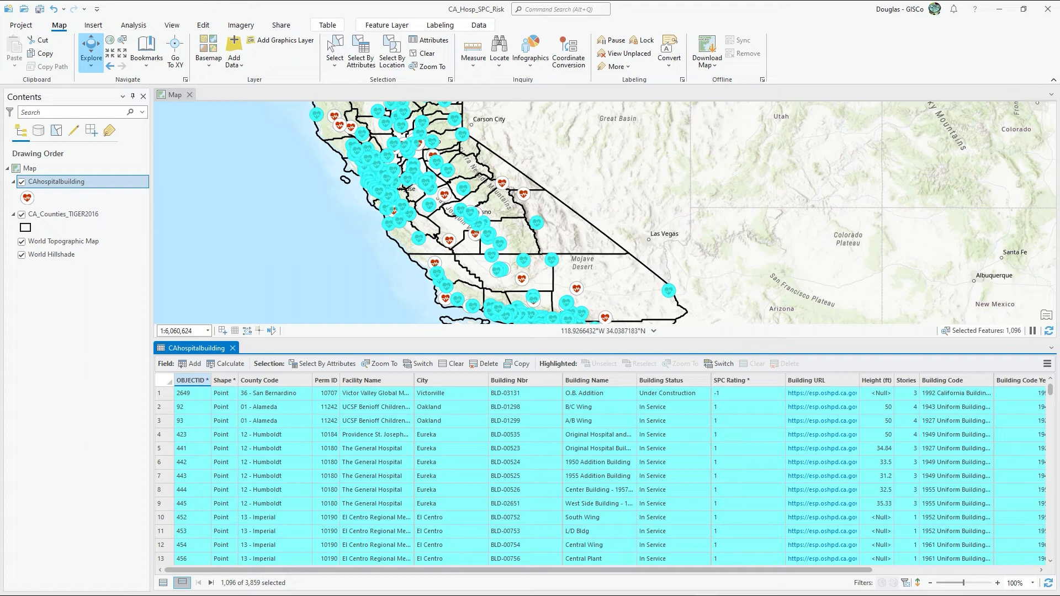
Step: Make a new layer from the selected CAhospitalbuilding features
right_click(48, 186)
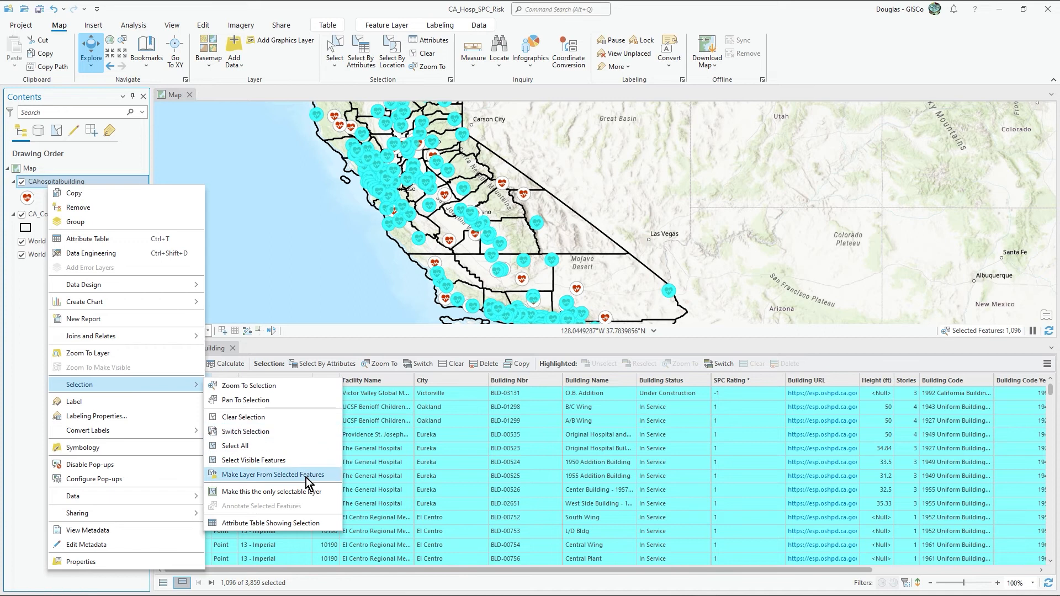
click(305, 479)
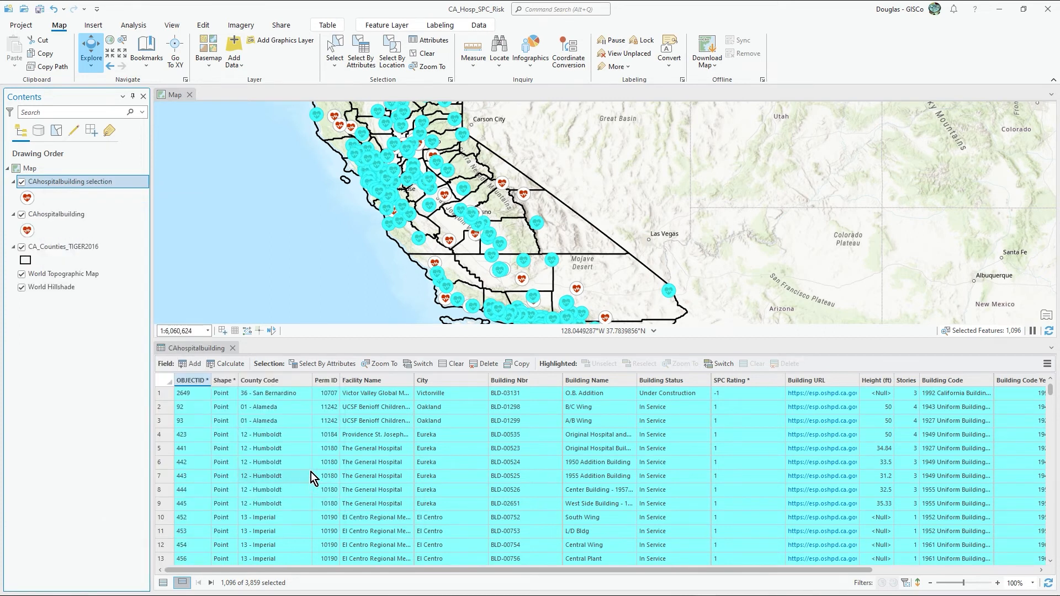
Step: Close the CAhospitalbuilding attribute table, clear the feature selection, and hide the original CAhospitalbuilding layer
click(232, 349)
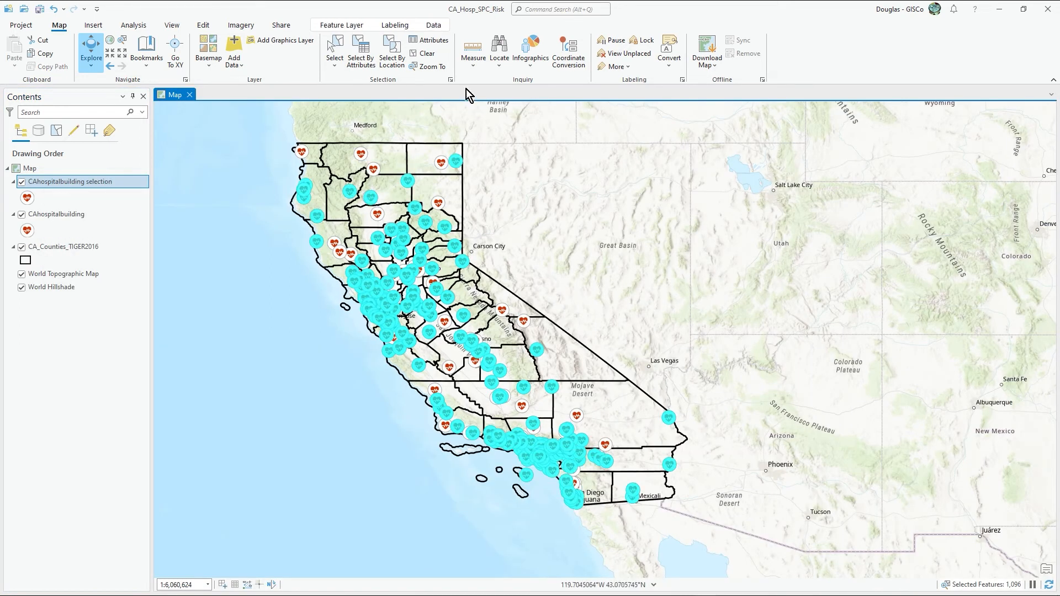
click(434, 54)
drag(565, 222, 544, 253)
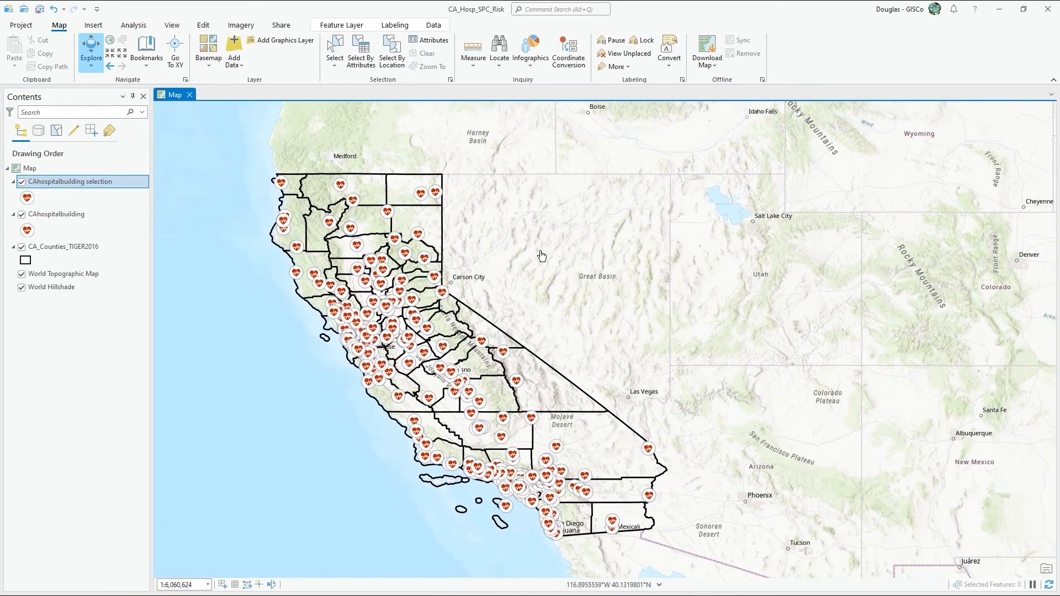
click(21, 214)
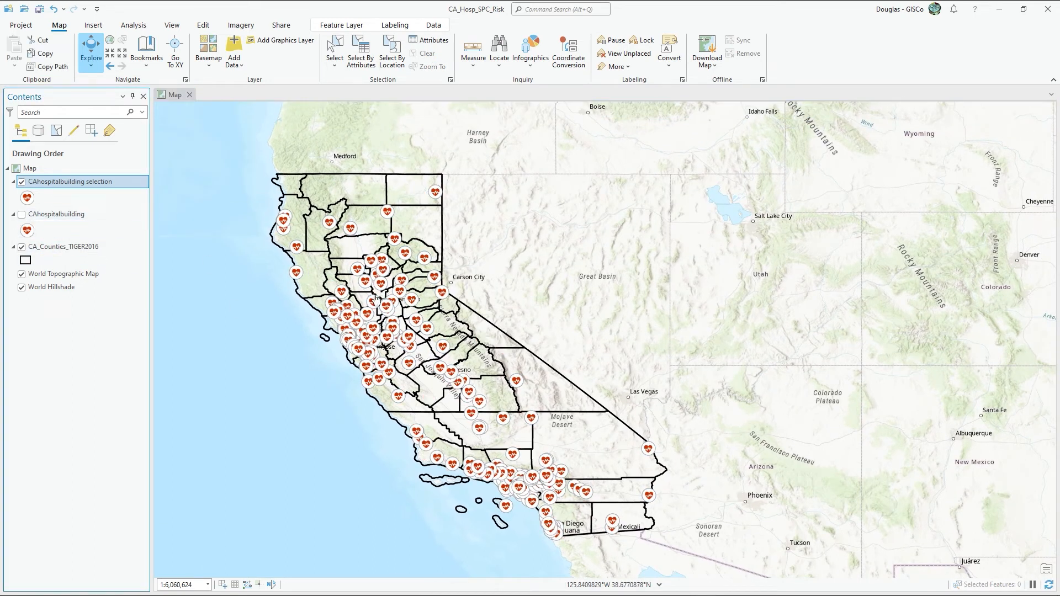
drag(532, 267, 521, 259)
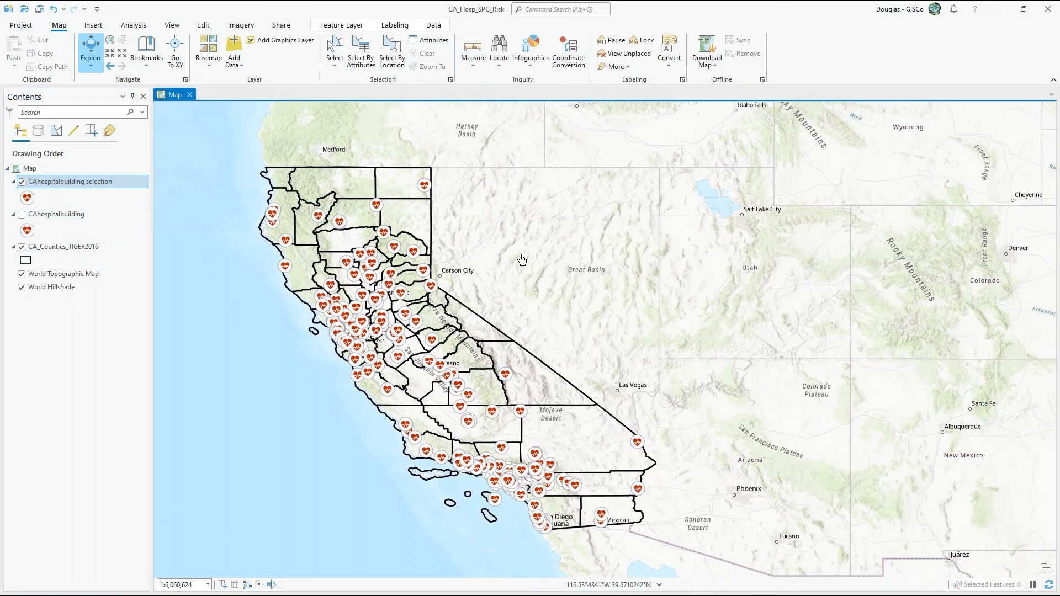
Step: Rename the CAhospitalbuilding selection layer as "CAhospitalbuilding High RIsk SPC<=3" and widen the layer list to fit the name
double_click(97, 185)
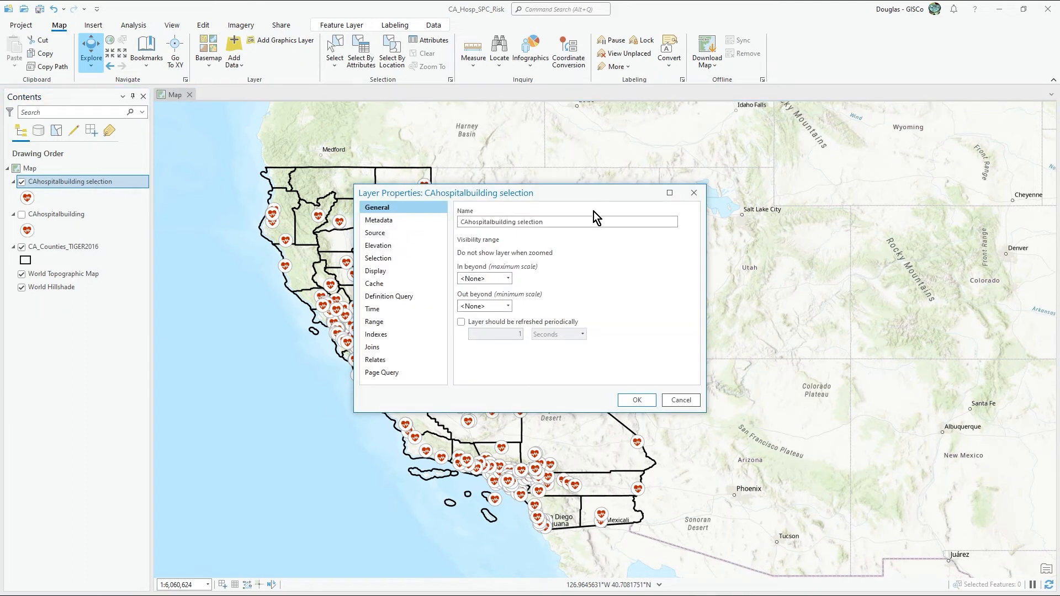
double_click(534, 222)
text(High Risk SPC)
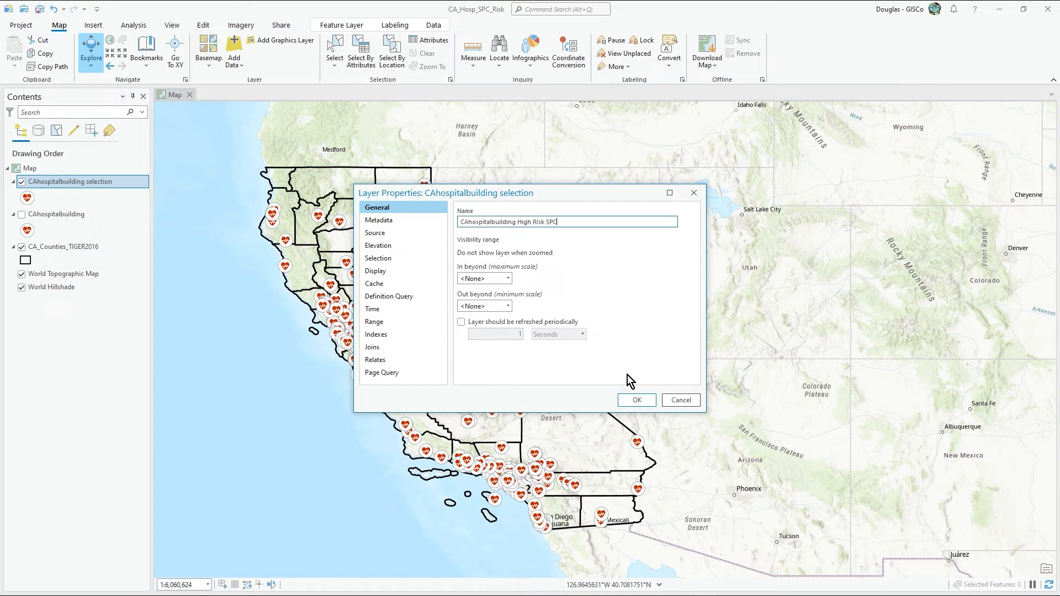
text(<=3)
click(642, 400)
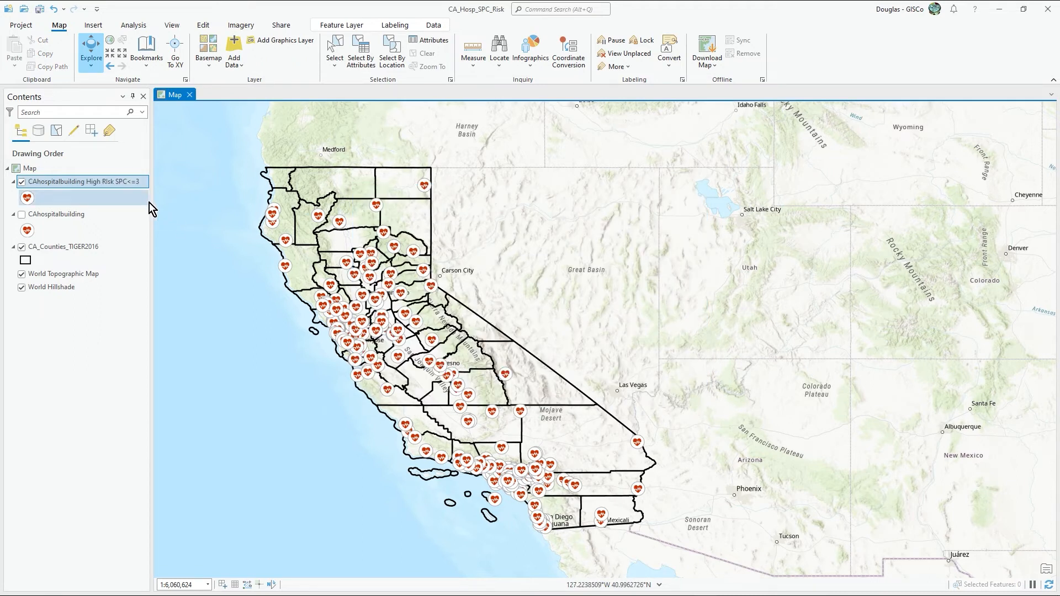
drag(152, 204, 152, 204)
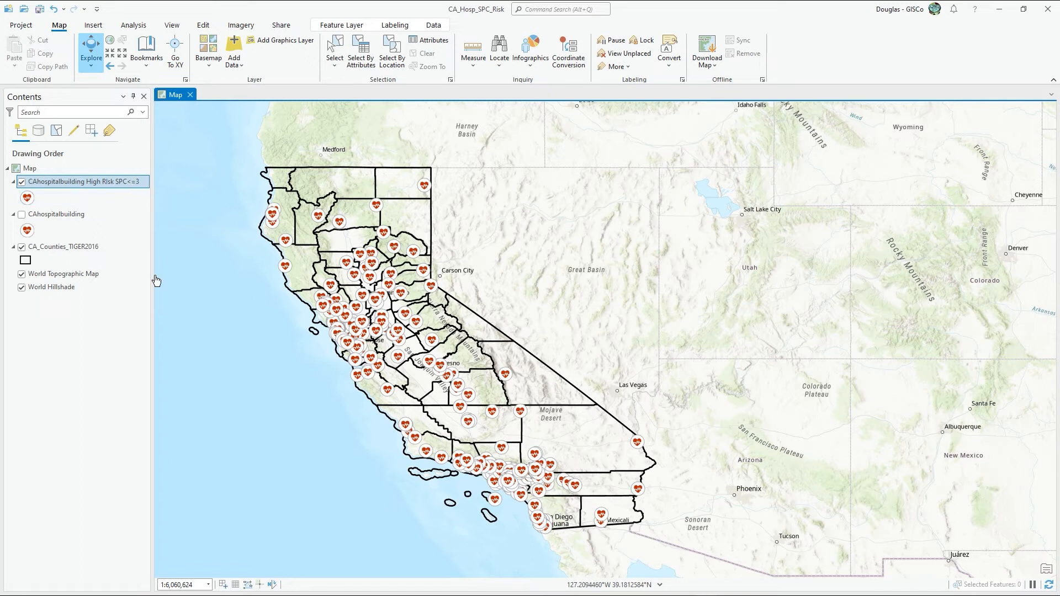
Step: Inspect the attributes of the high-risk hospital buildings at Redding in the map pop-up, and close the pop-up
drag(460, 369, 486, 371)
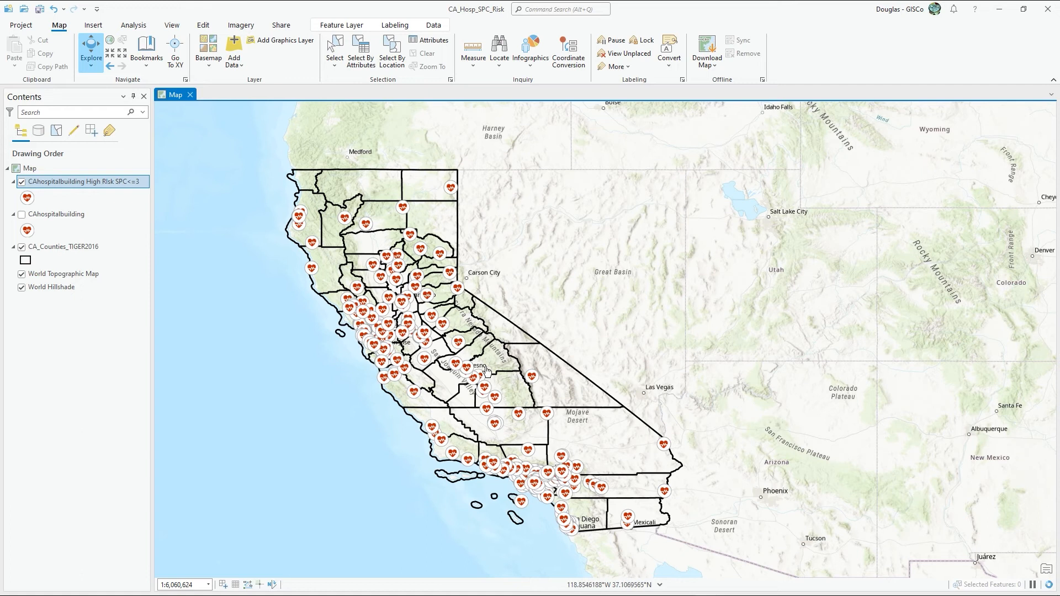
scroll(480, 374, up, 1)
scroll(479, 374, down, 1)
click(368, 224)
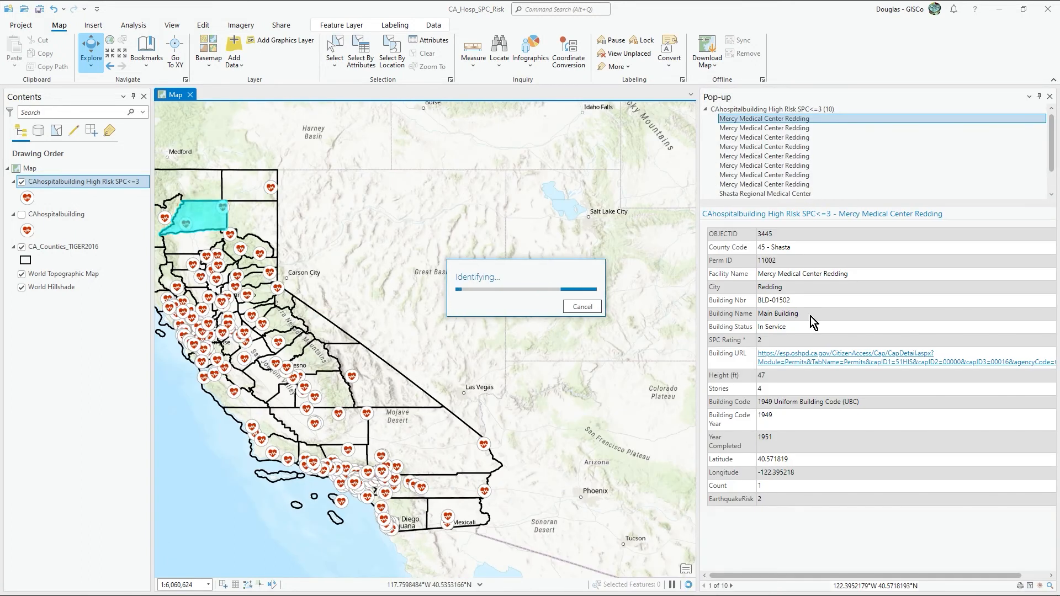
click(1050, 97)
drag(531, 260, 554, 254)
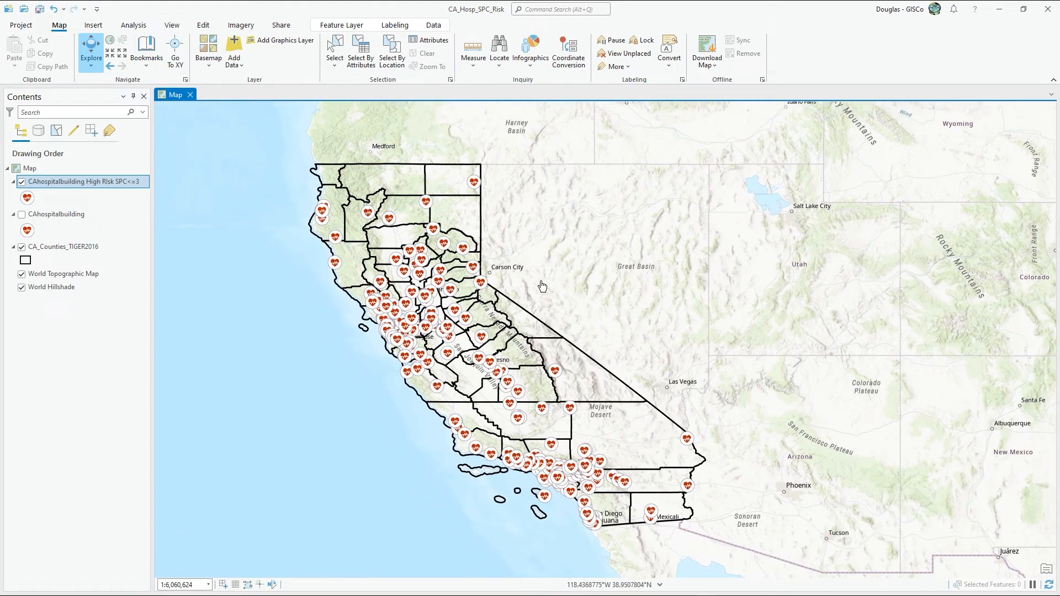
drag(551, 320, 547, 321)
drag(294, 244, 409, 229)
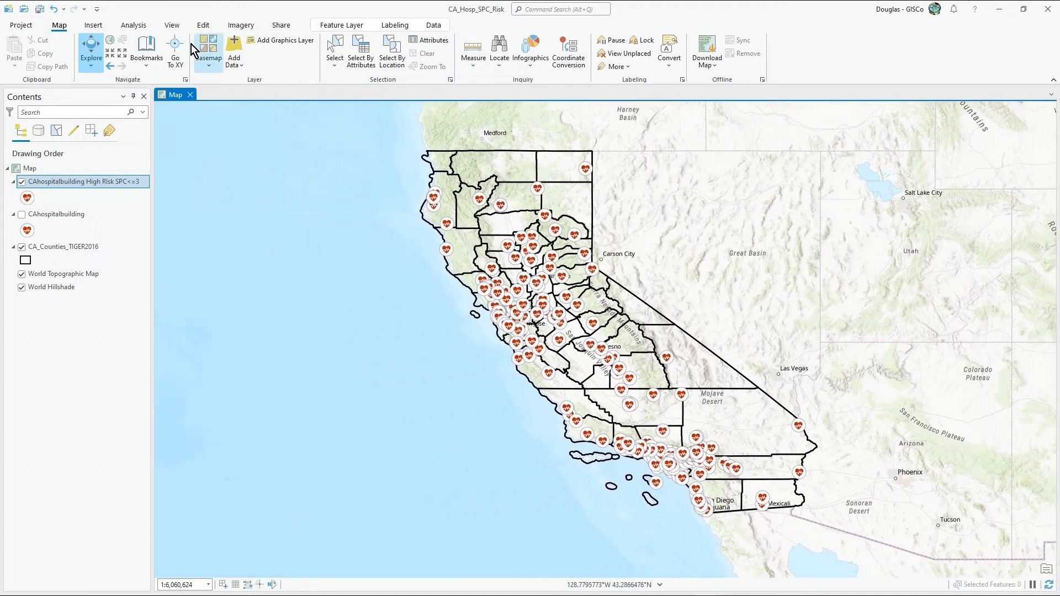
Step: Set up Summarize Within with CA_Counties_TIGER2016 as input polygons and CAhospitalbuilding High RIsk SPC<=3 as summary features
click(134, 28)
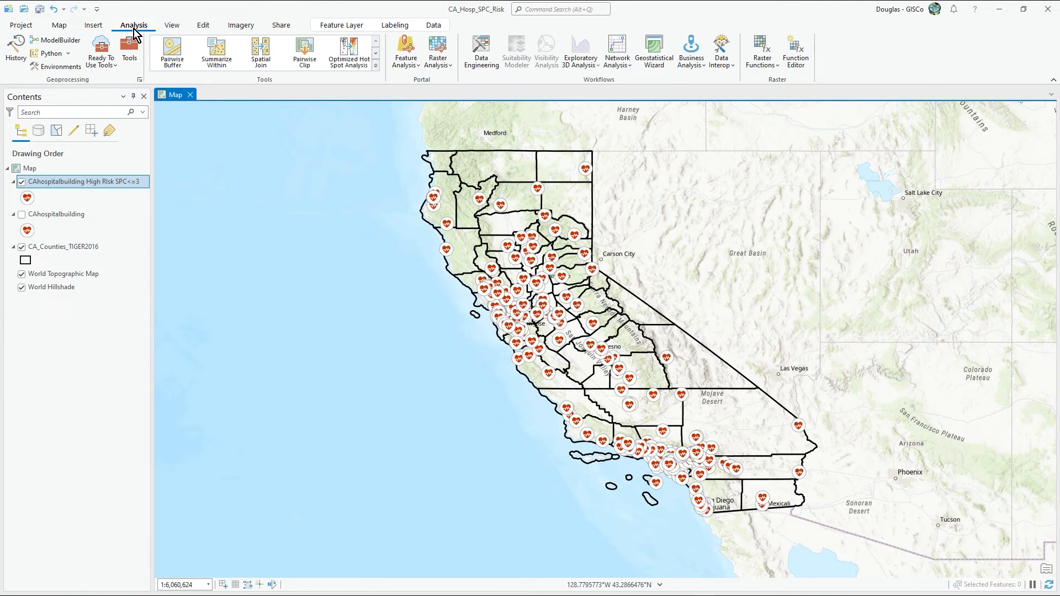
click(219, 51)
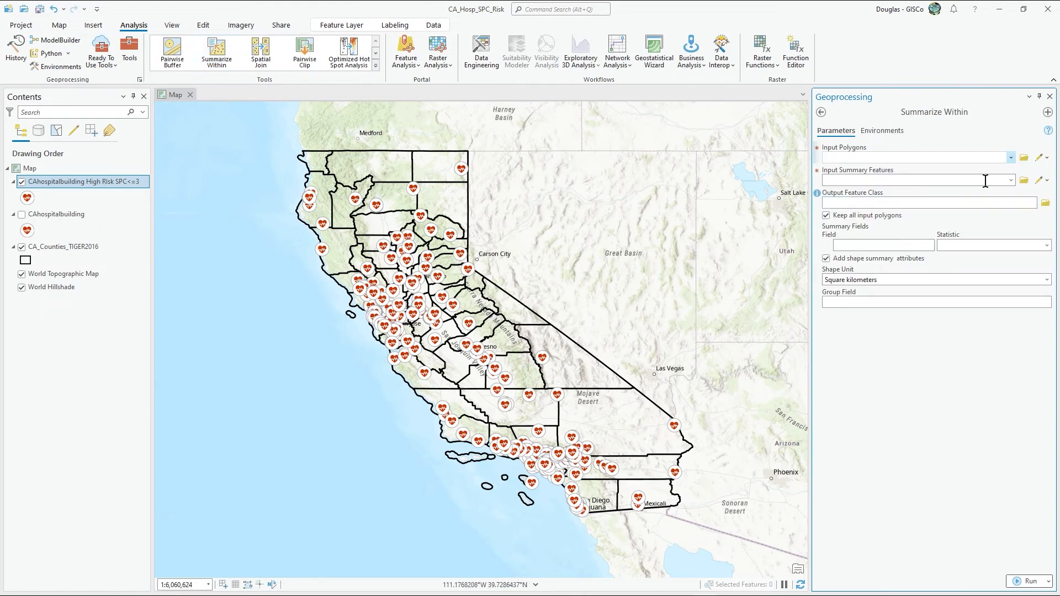
click(1011, 158)
click(959, 170)
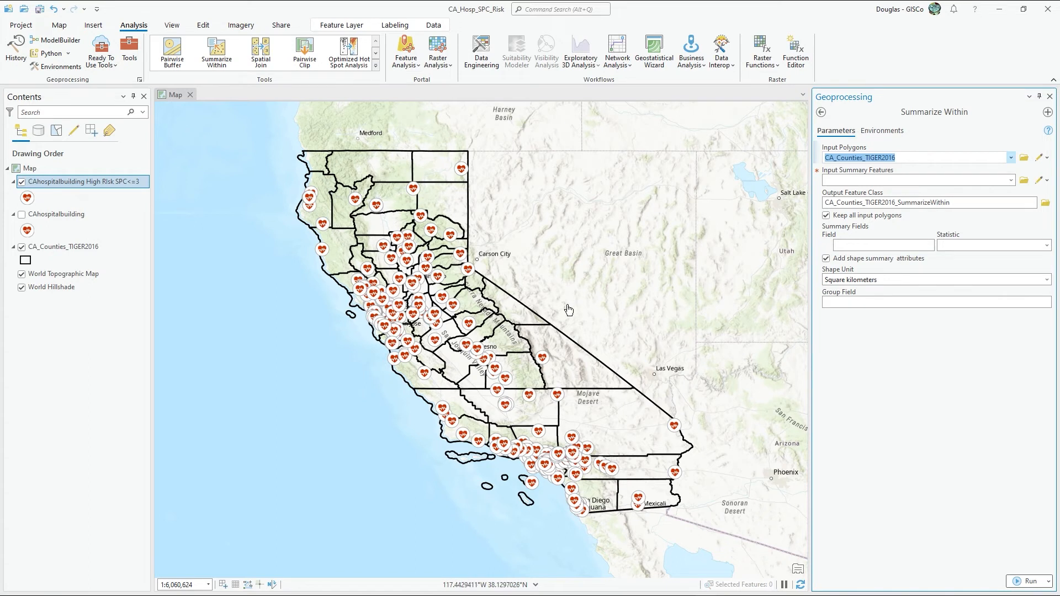
click(1011, 180)
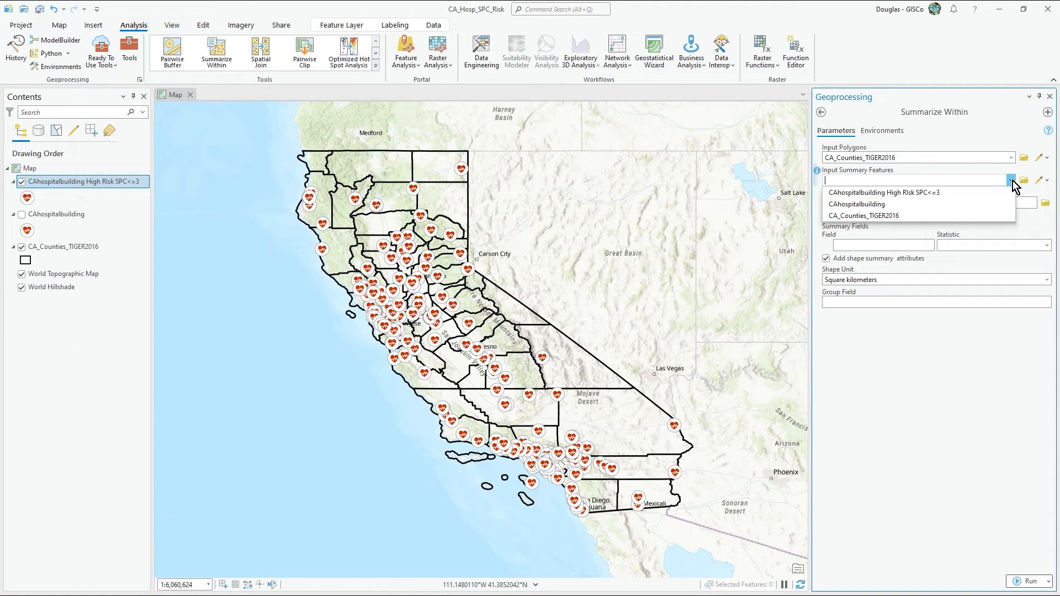
click(969, 195)
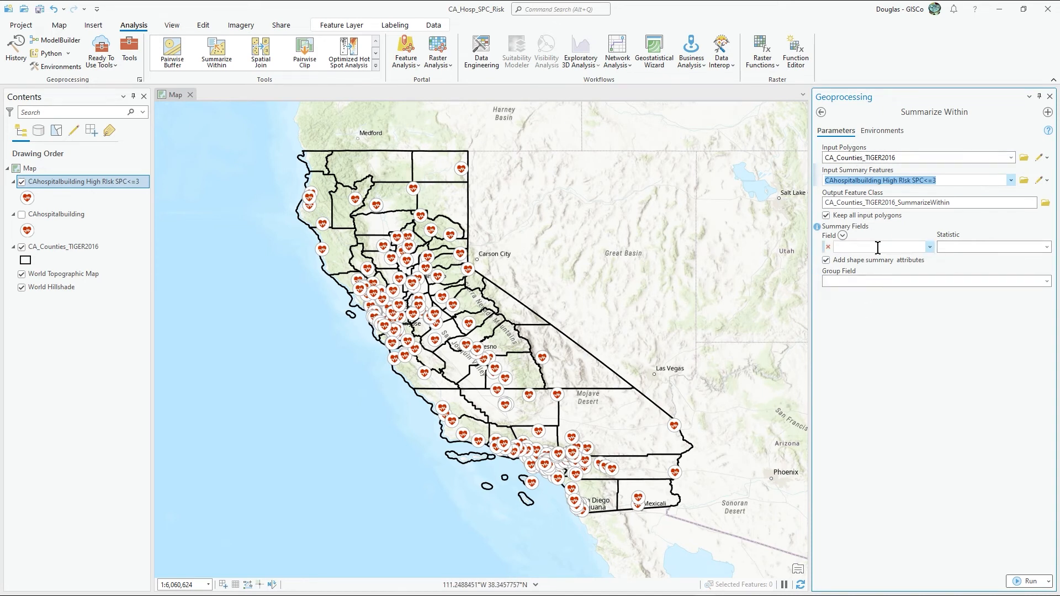
Step: Add the Mean of EarthquakeRisk as the summary field, run Summarize Within, and close the tool
click(927, 249)
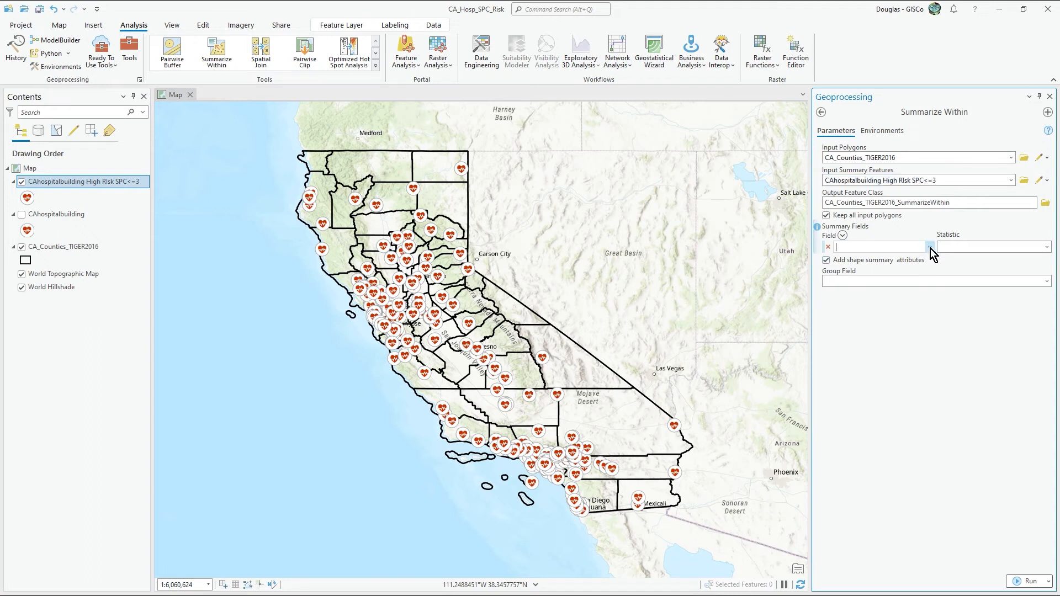
click(930, 248)
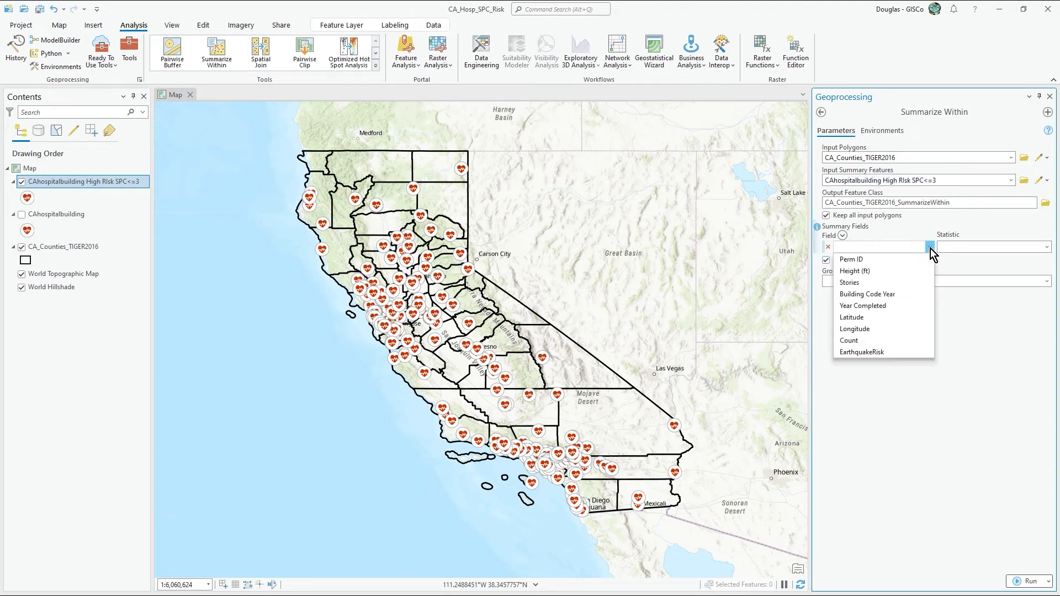
click(895, 352)
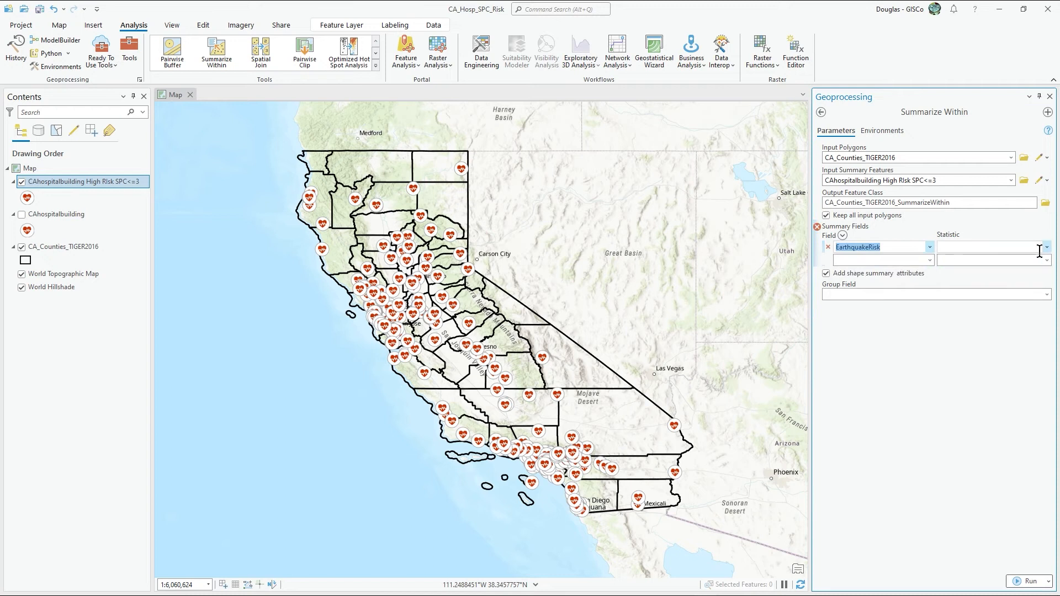
click(1046, 247)
click(989, 273)
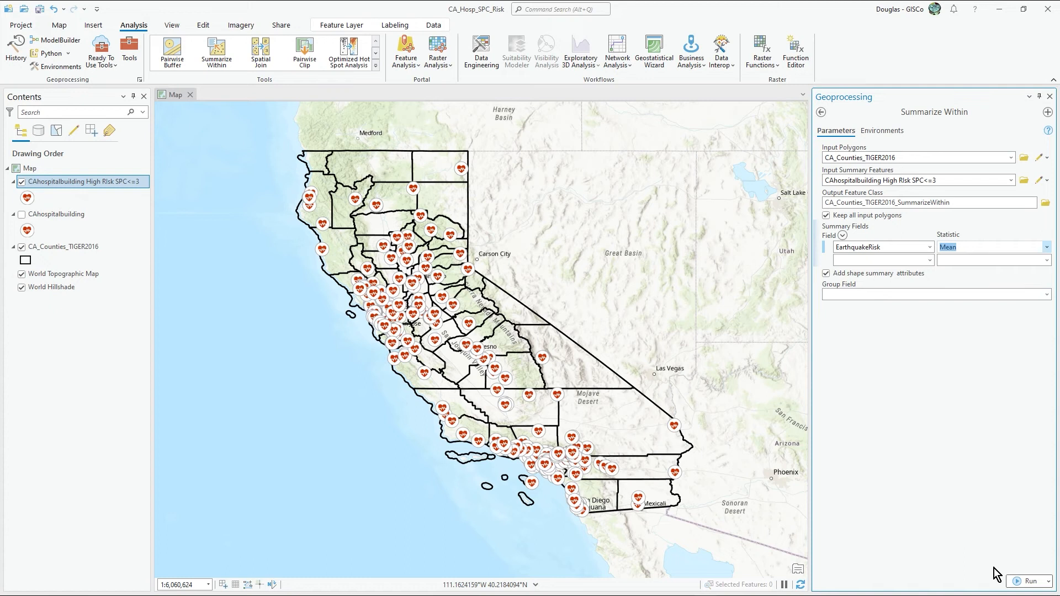
click(1015, 583)
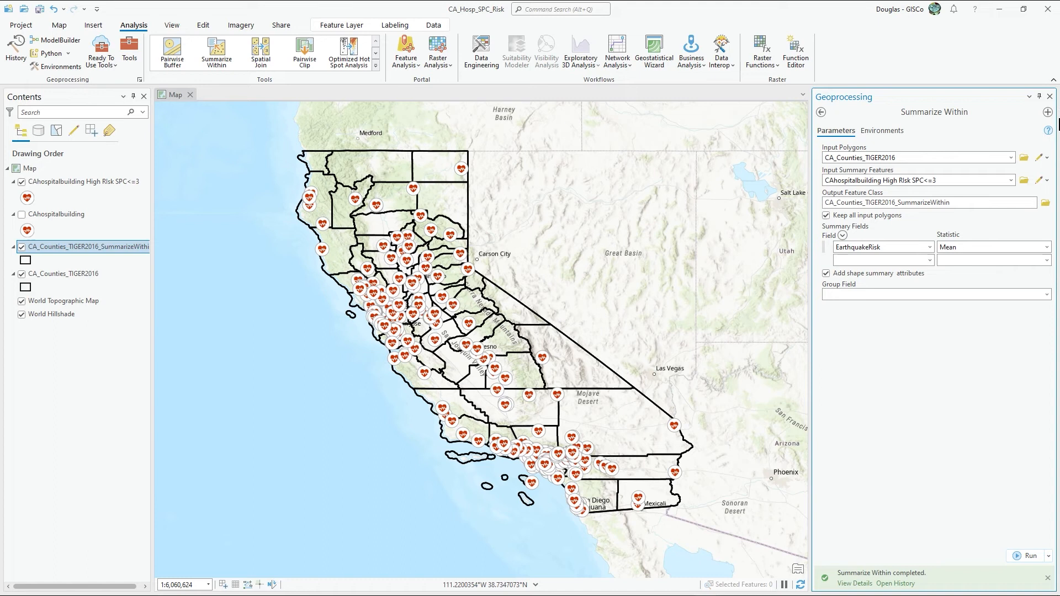
click(1050, 97)
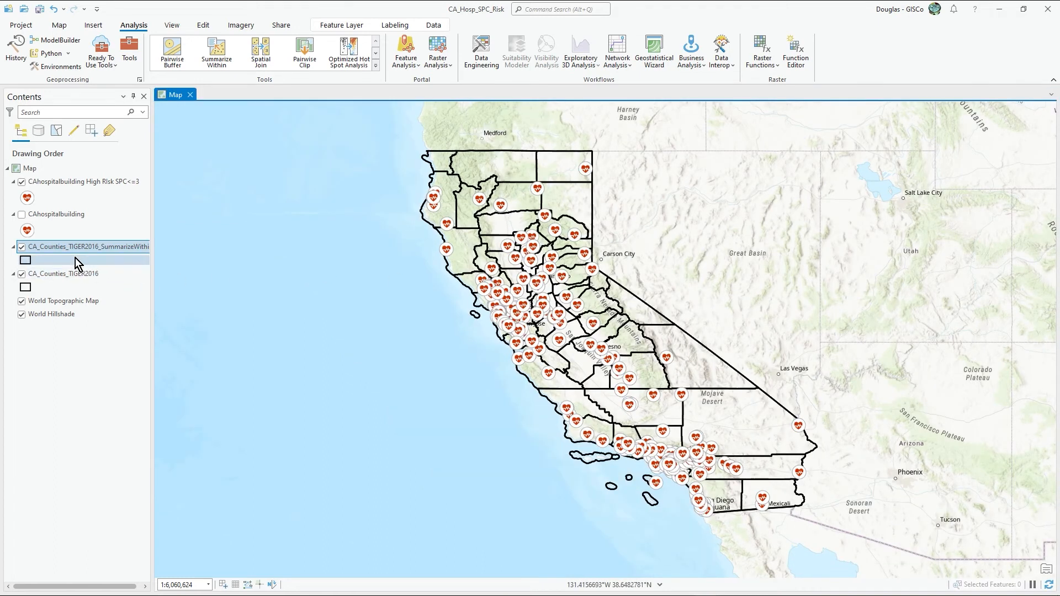
Step: Widen the layer list to show the full summary layer name, and hide the original CA_Counties_TIGER2016 layer
drag(152, 245, 199, 246)
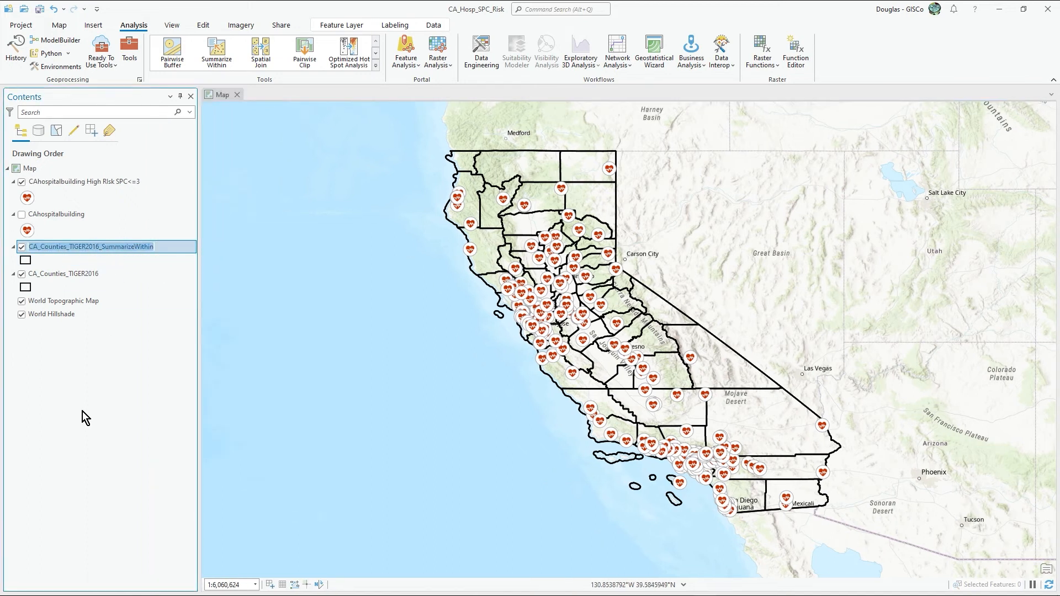
click(21, 274)
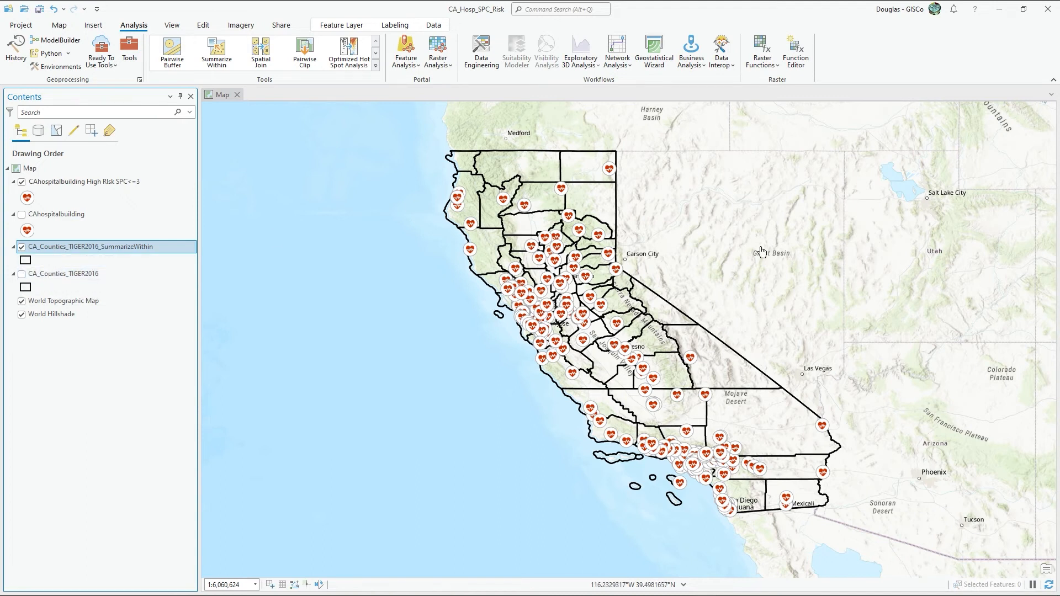
drag(762, 252, 698, 278)
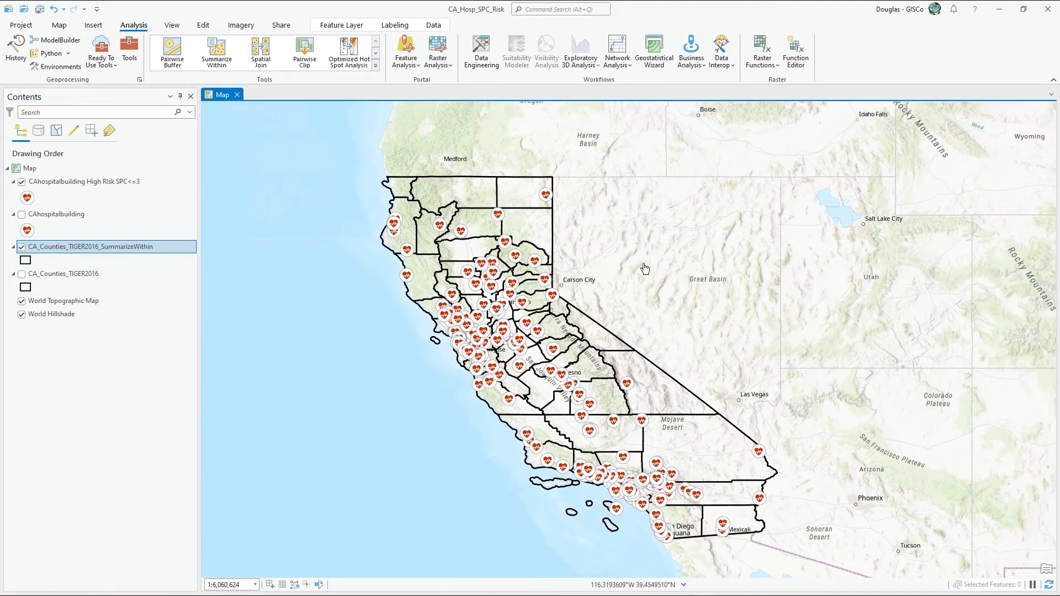
Step: Inspect Siskiyou County's mean risk and point count in its summary pop-up, and examine the county's hospitals on the map
click(438, 190)
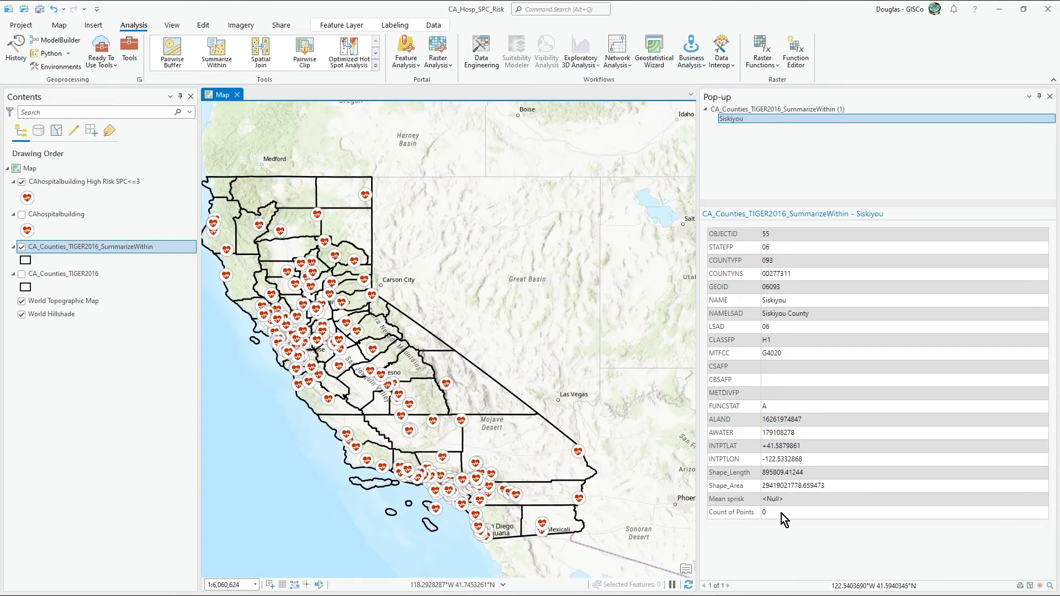
scroll(302, 200, up, 6)
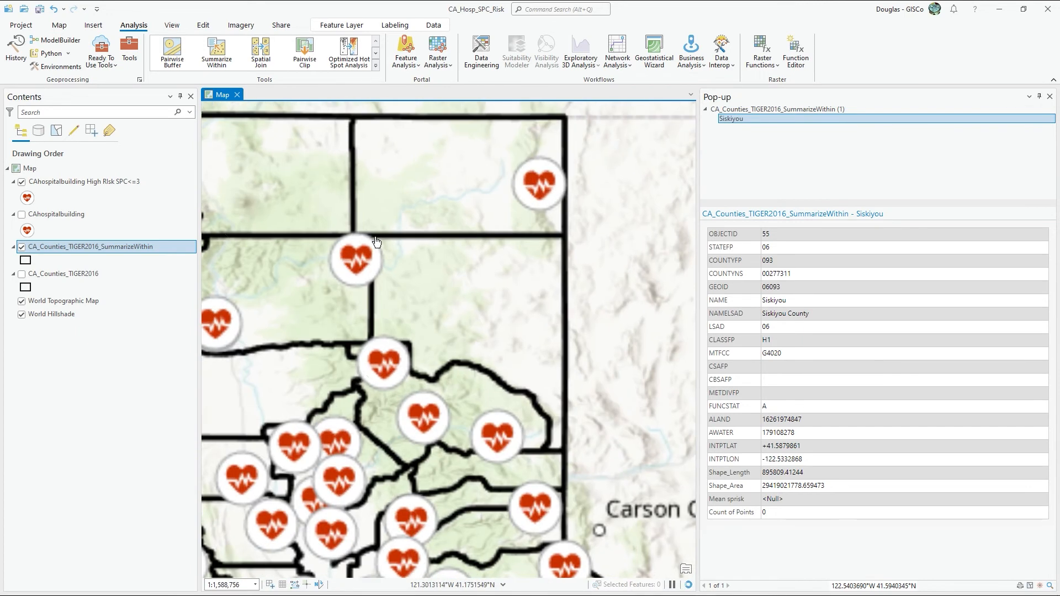
drag(389, 242, 522, 349)
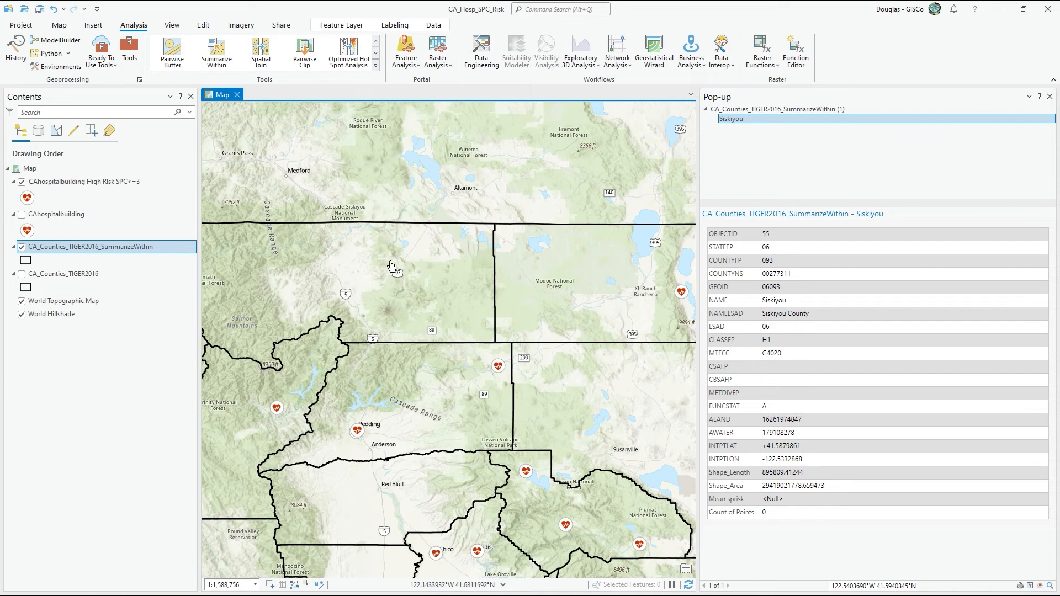
Step: Show the CAhospitalbuilding layer, check Fairchild Medical Center's EarthquakeRisk in its pop-up, and close the pop-up
click(22, 215)
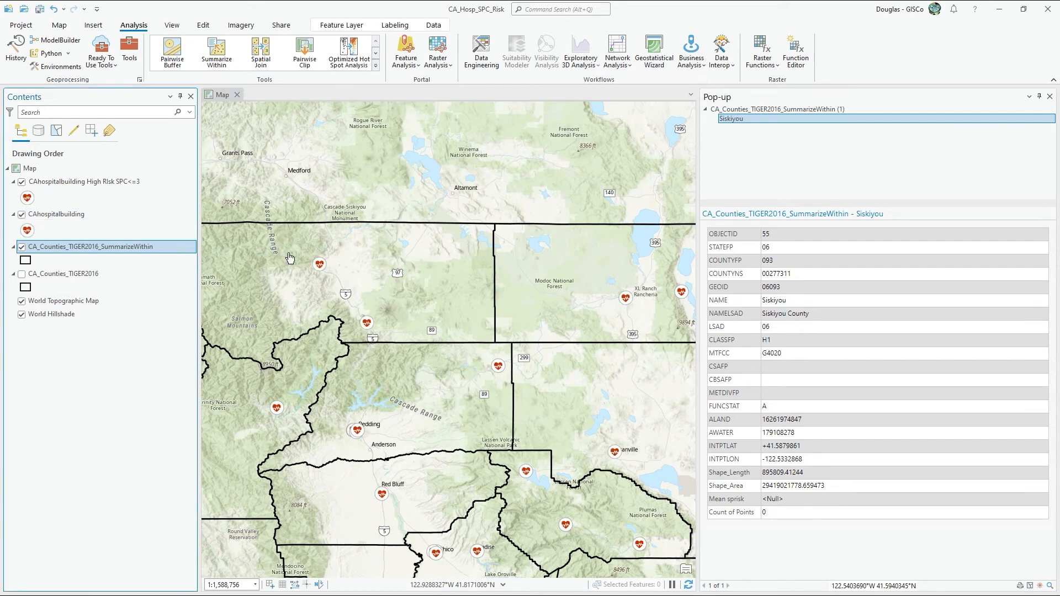
click(320, 264)
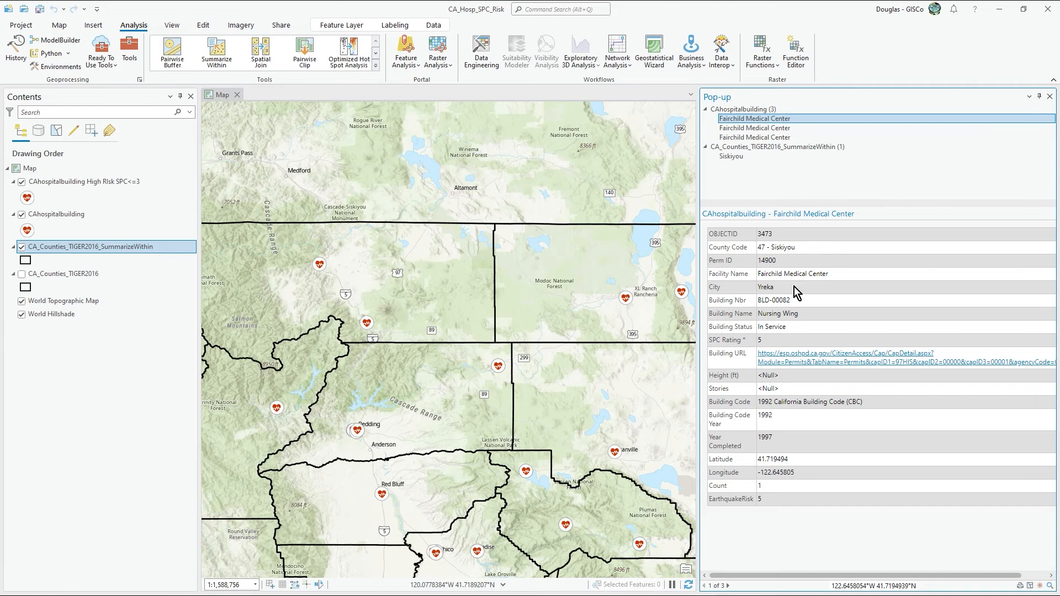
click(1050, 96)
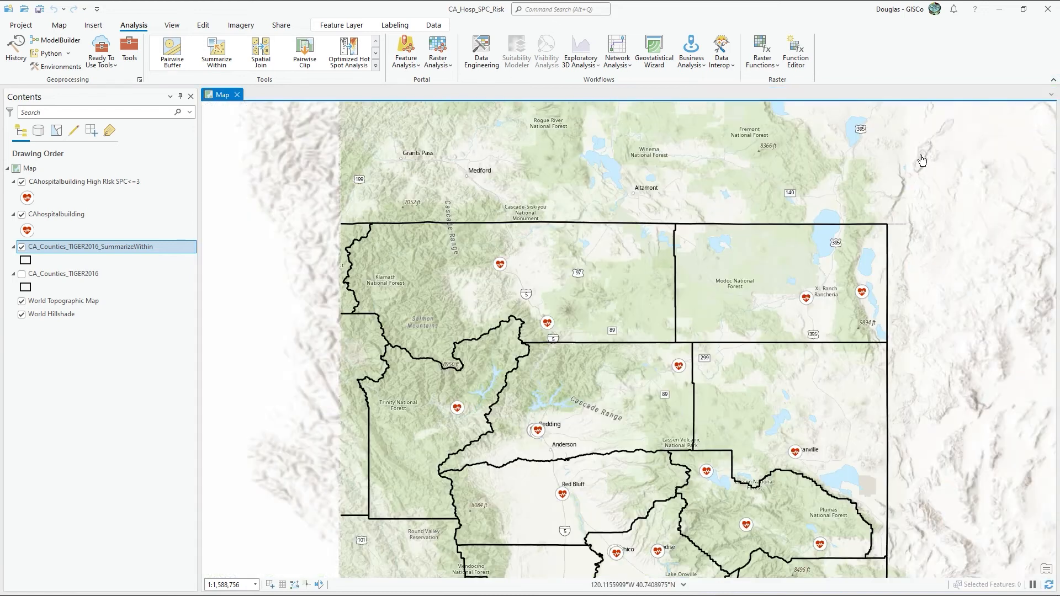
Step: Compare the statewide map with the CA_Counties_TIGER2016_SummarizeWithin layer hidden and shown again
scroll(530, 298, down, 4)
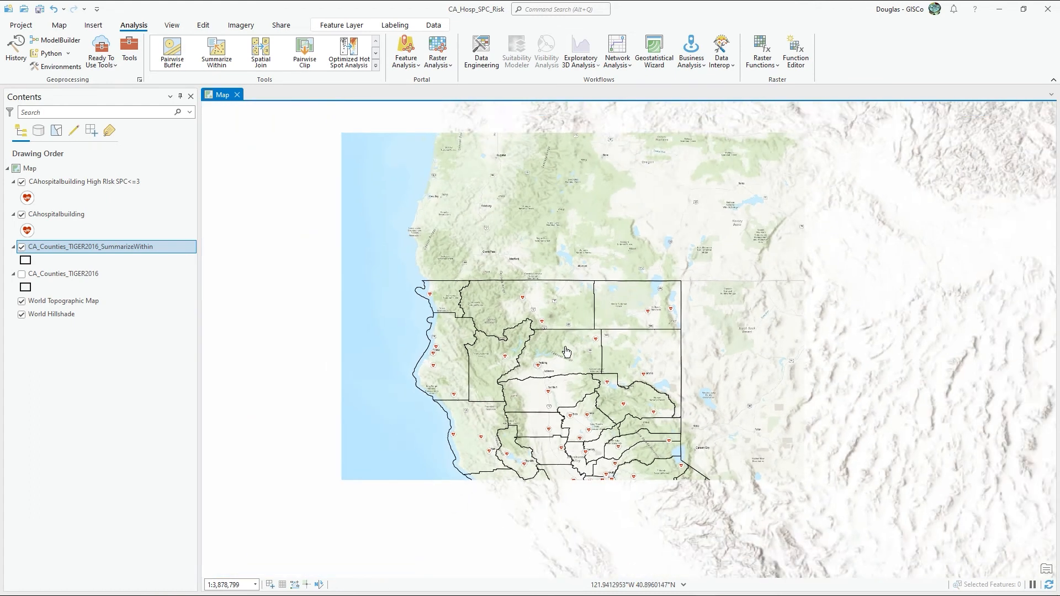
drag(525, 277, 363, 152)
click(21, 247)
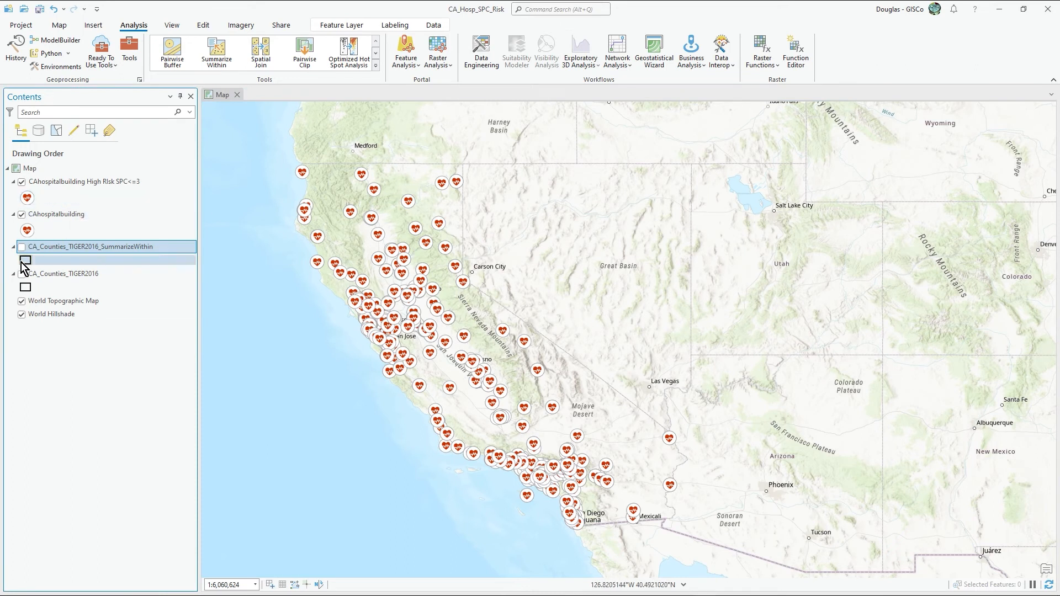
click(22, 247)
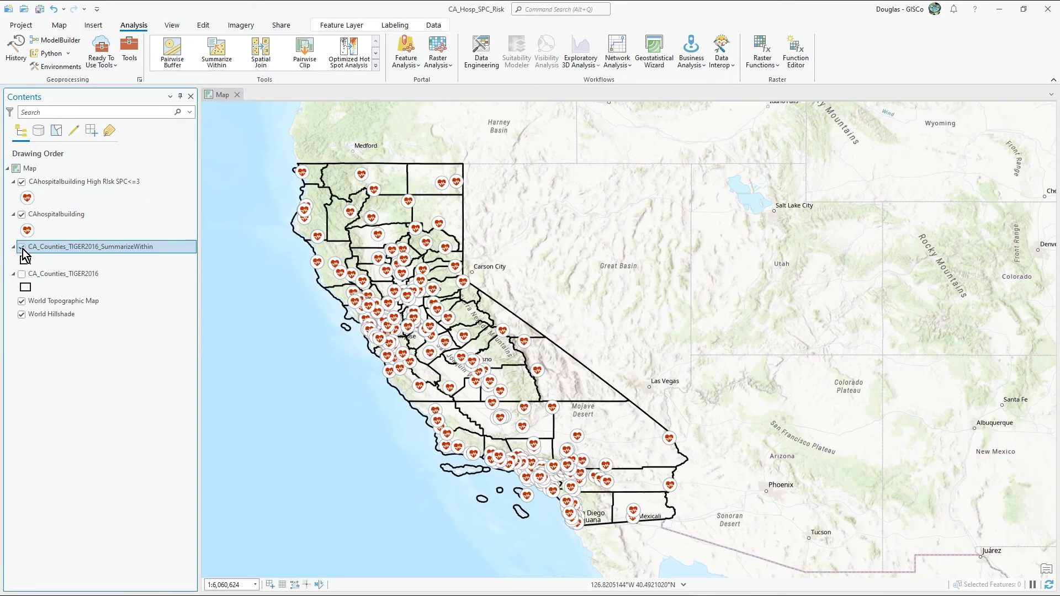
Step: Hide the CAhospitalbuilding layer, and check Riverside County's mean sprisk and point count in its pop-up
click(16, 217)
click(19, 215)
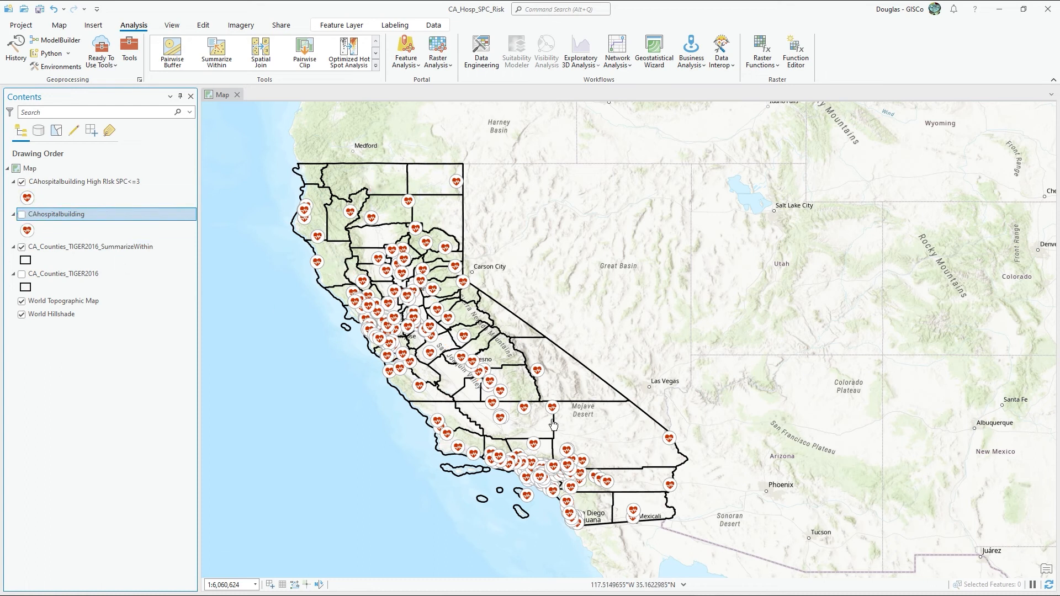
click(589, 489)
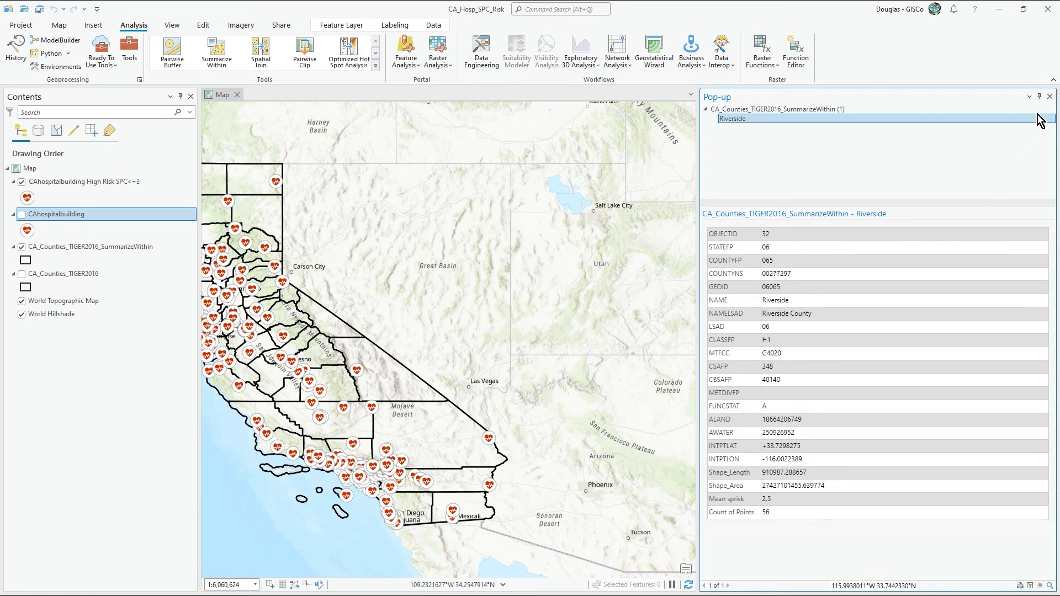
drag(726, 497, 798, 492)
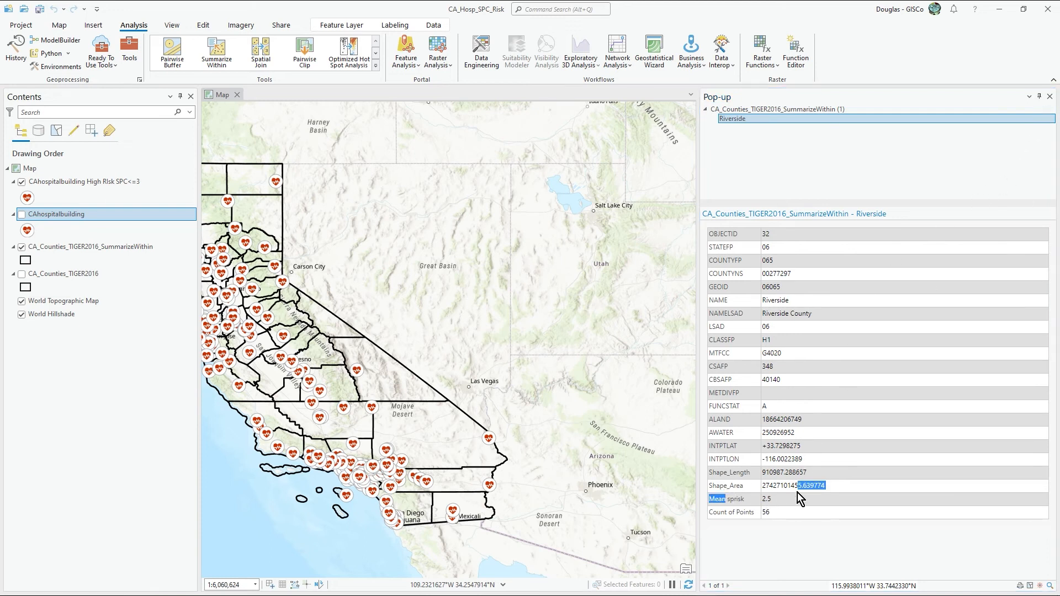
click(777, 509)
drag(734, 518, 767, 518)
click(1049, 97)
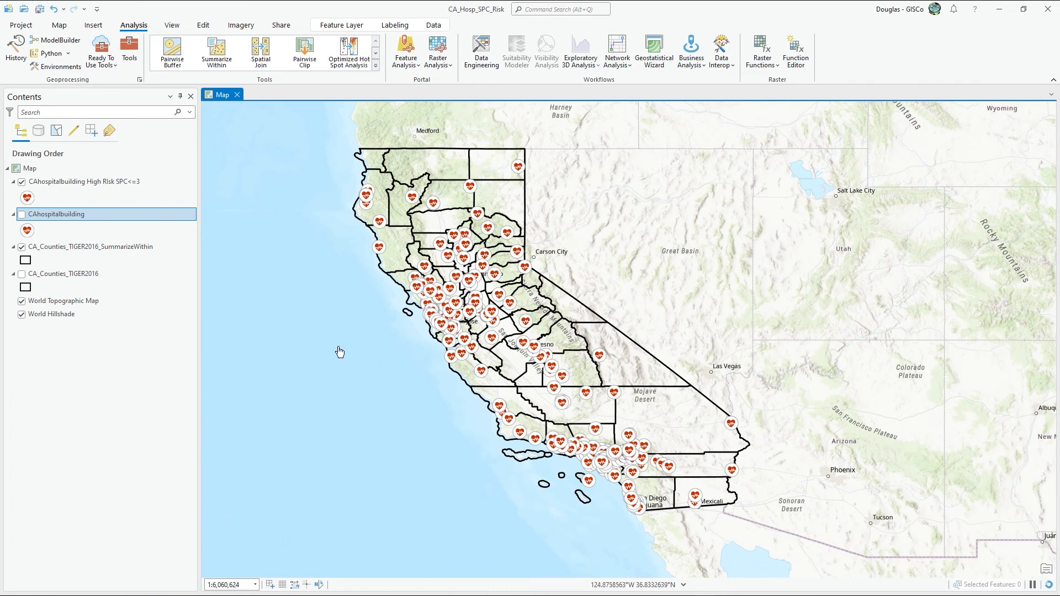
Step: Hide the CAhospitalbuilding High Risk SPC<=3 layer, and symbolize CA_Counties_TIGER2016_SummarizeWithin with graduated colors by Count of Points
click(22, 182)
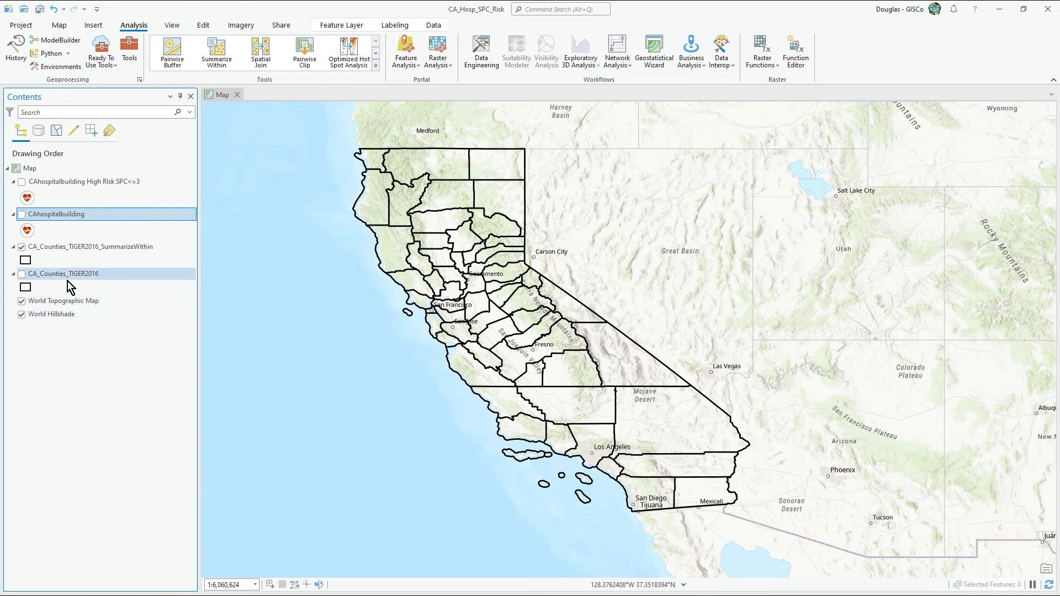
click(80, 247)
click(27, 261)
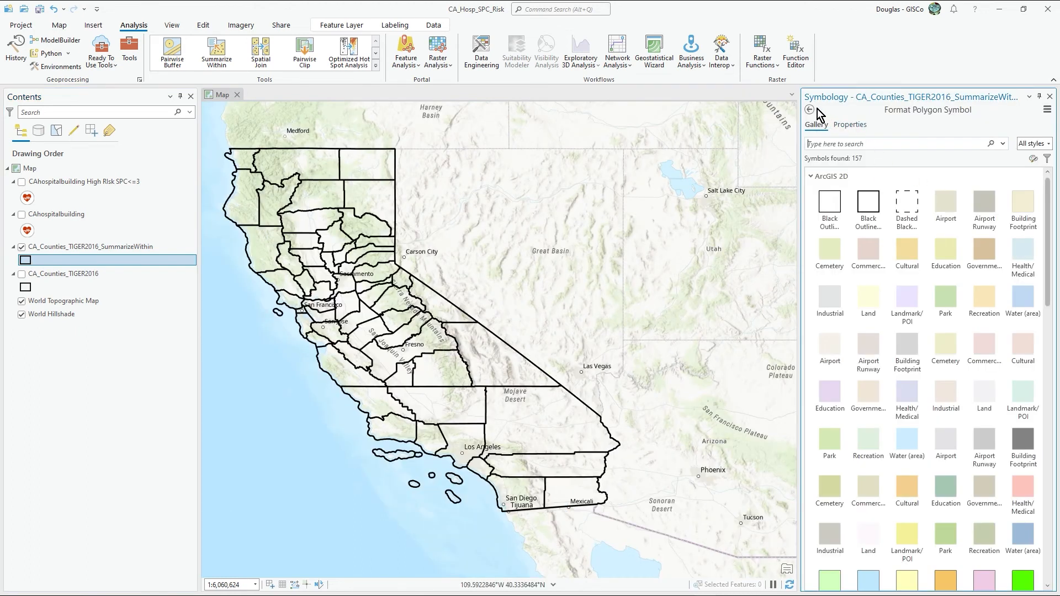
click(809, 110)
click(1048, 150)
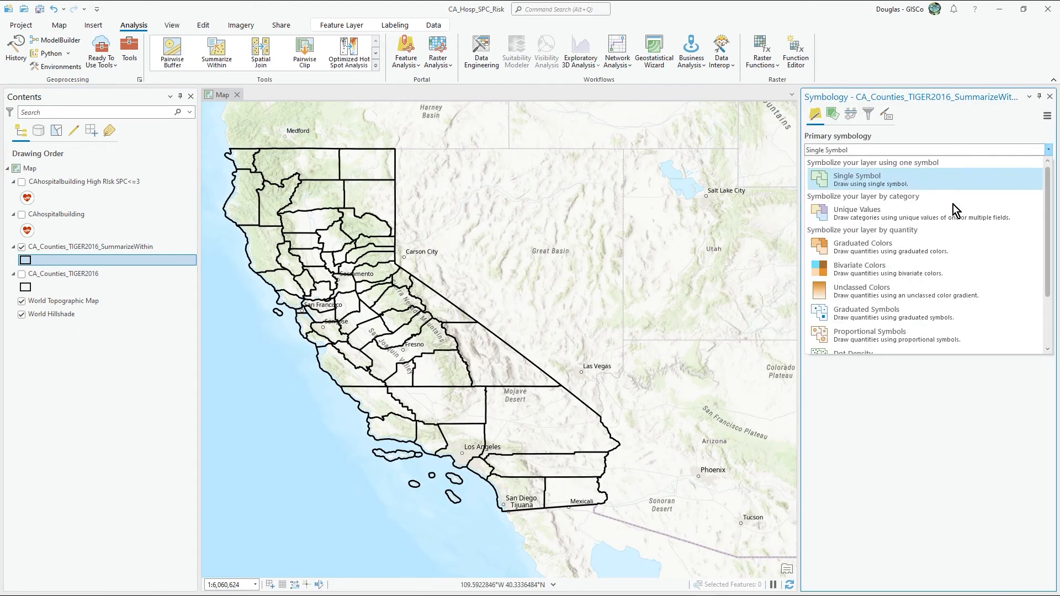
click(919, 250)
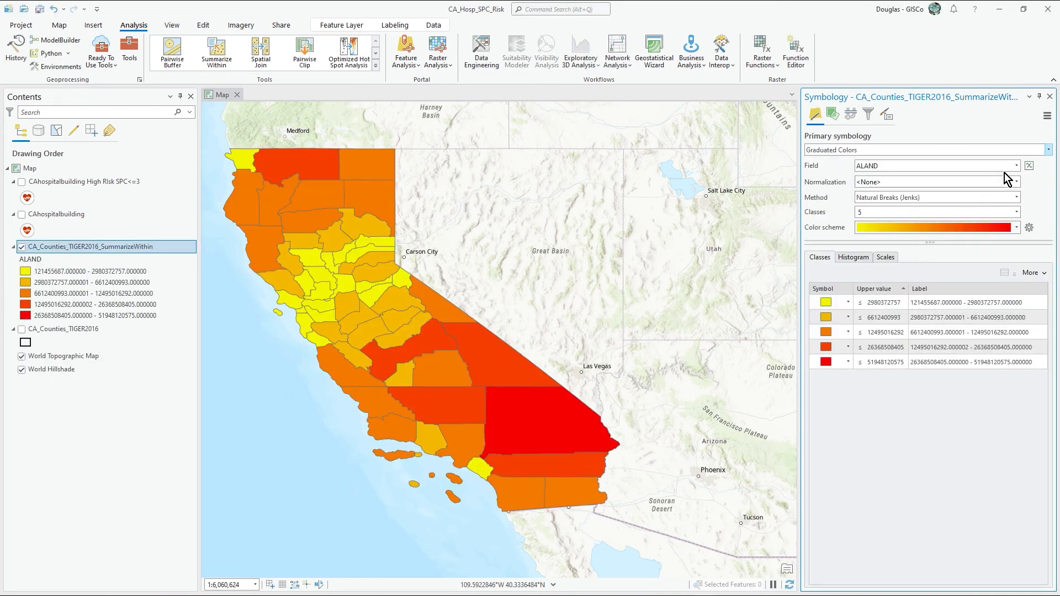
click(1016, 165)
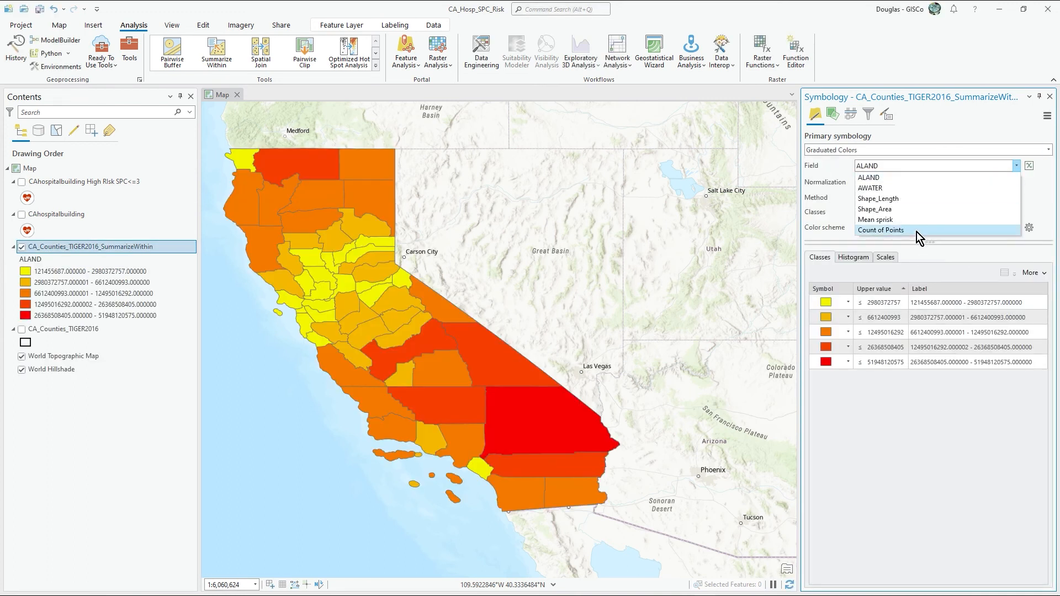
click(917, 231)
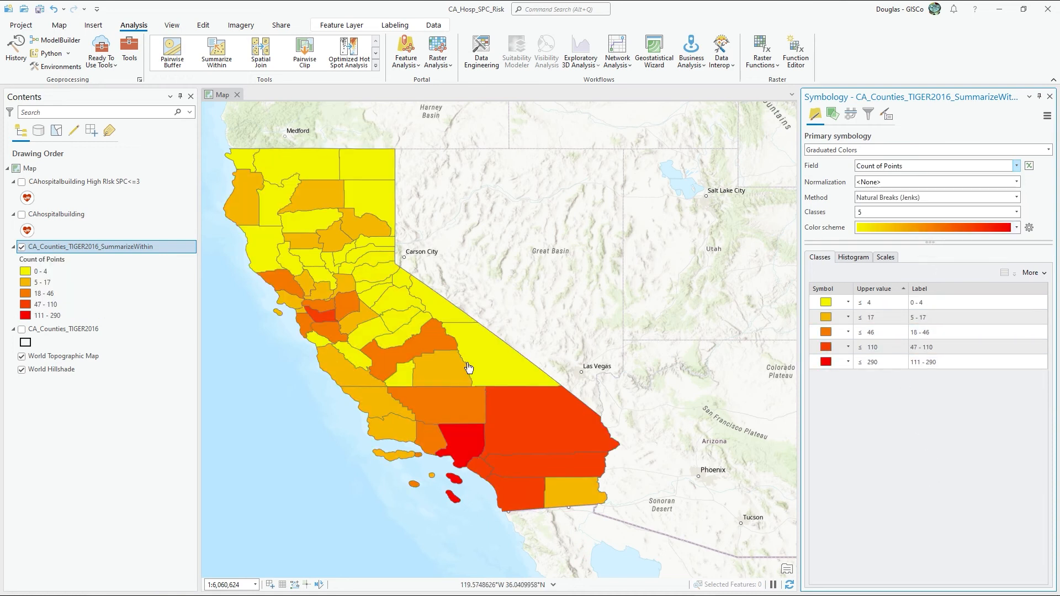
Step: Examine the county color classes on the map, and check Alameda County's mean sprisk and point count in its pop-up
drag(544, 254, 609, 260)
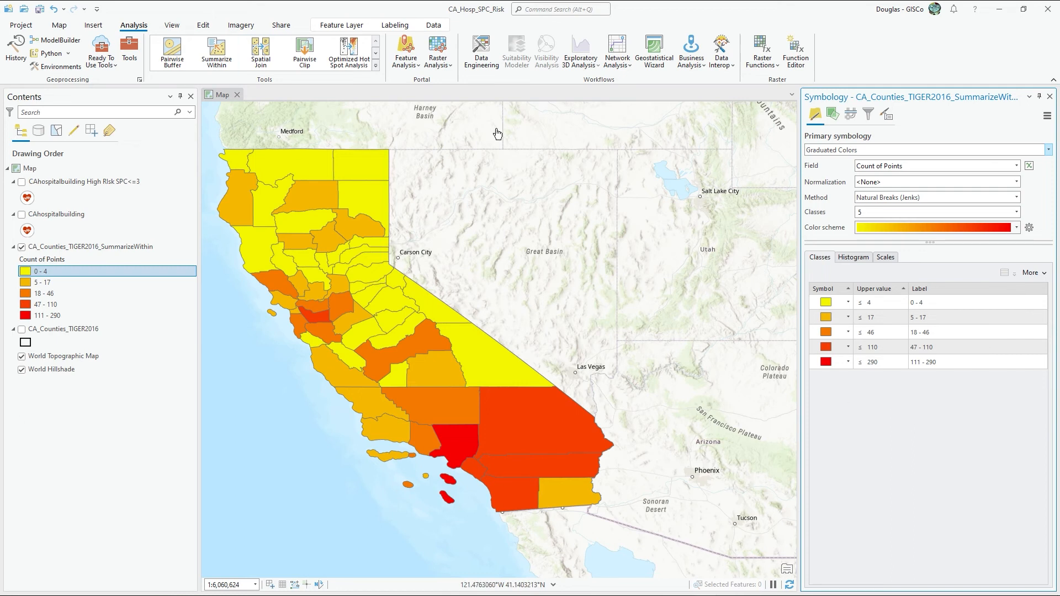
click(1050, 96)
drag(725, 279, 685, 293)
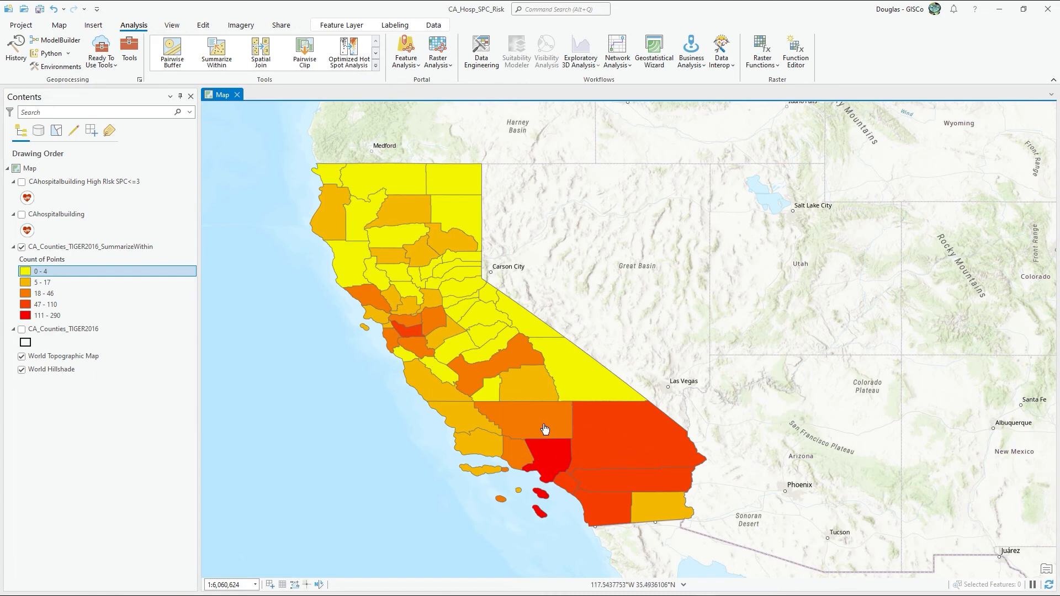
click(409, 333)
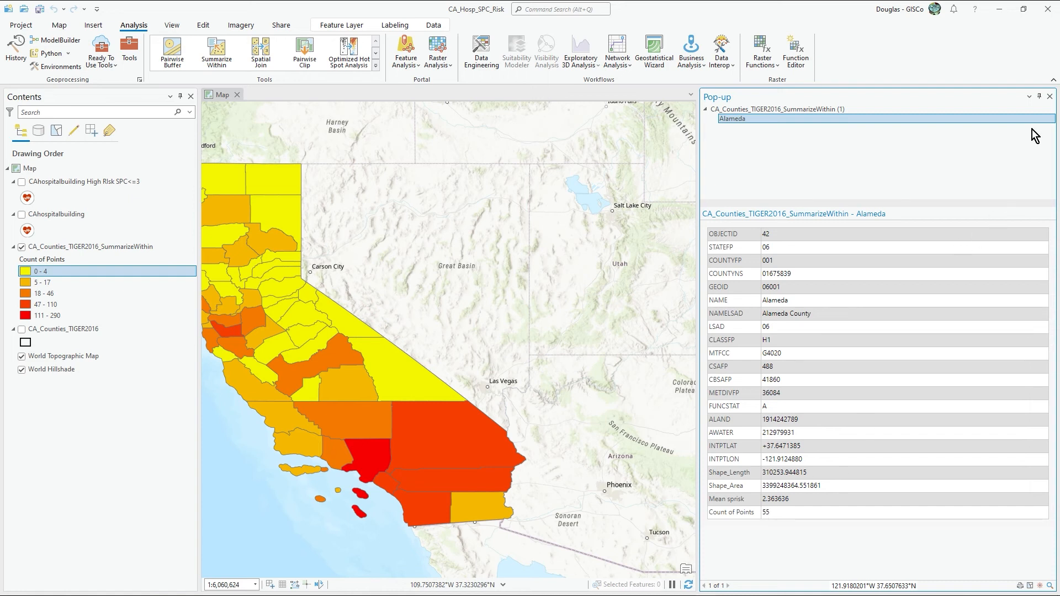
click(1050, 96)
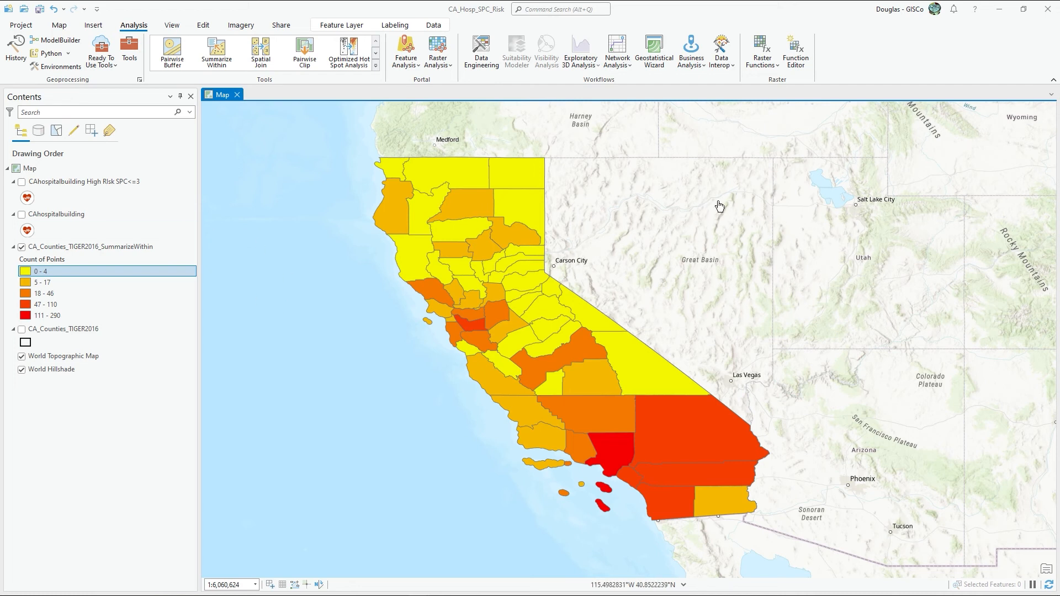
click(74, 249)
double_click(74, 251)
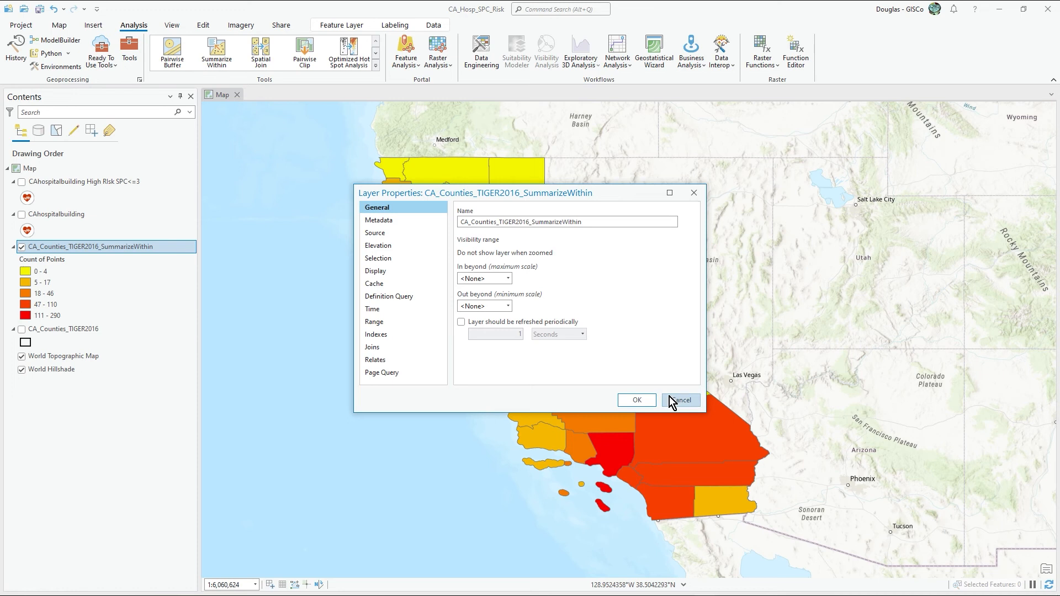
click(669, 397)
Step: Set the summary layer's label expression to $feature.NAME + TextFormatting.NewLine + $feature.Point_Count and apply it
right_click(85, 244)
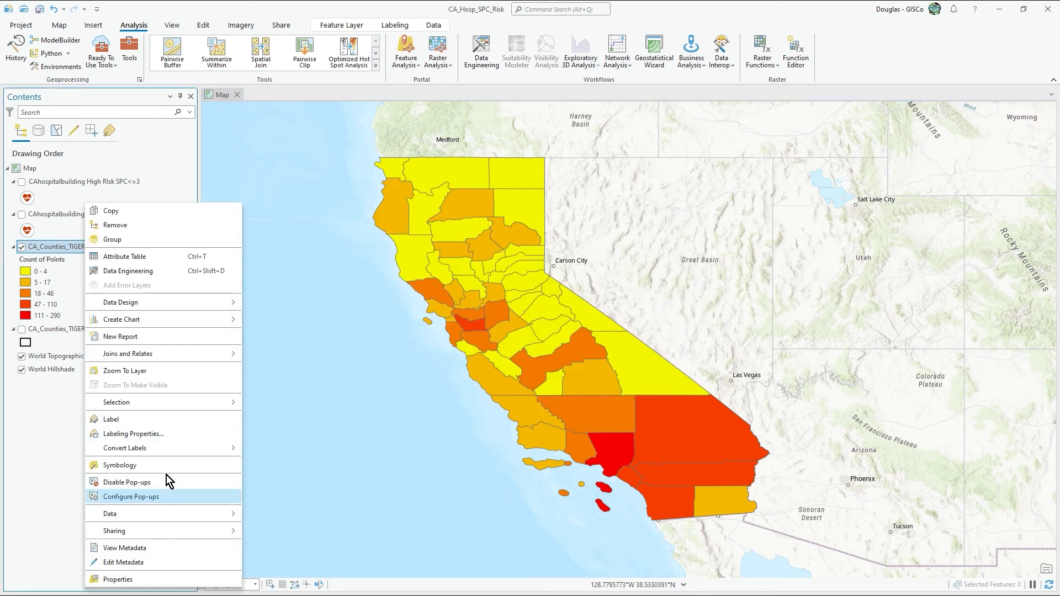
click(133, 434)
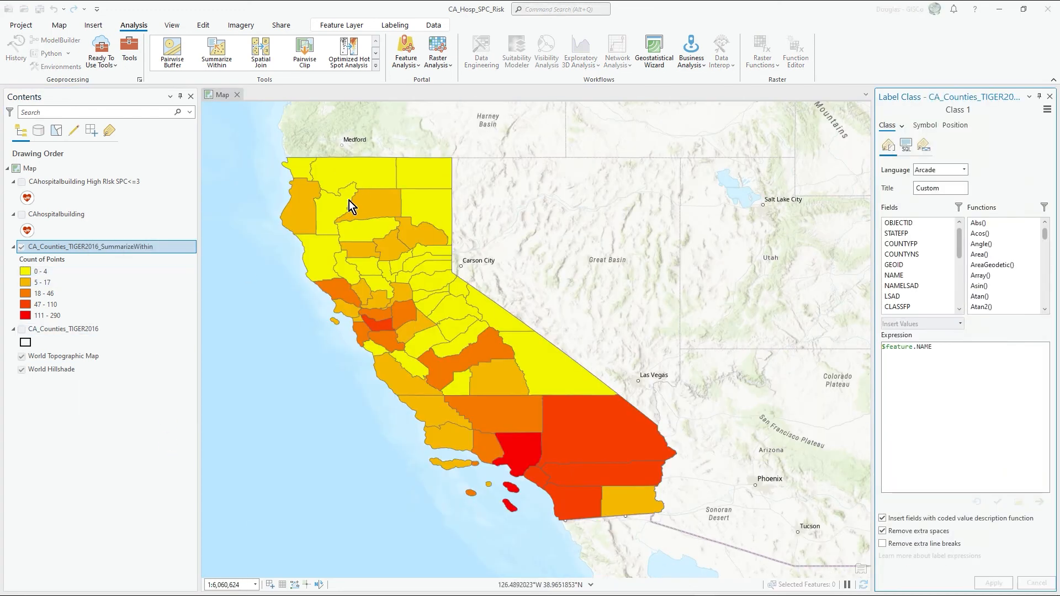
drag(956, 347, 835, 345)
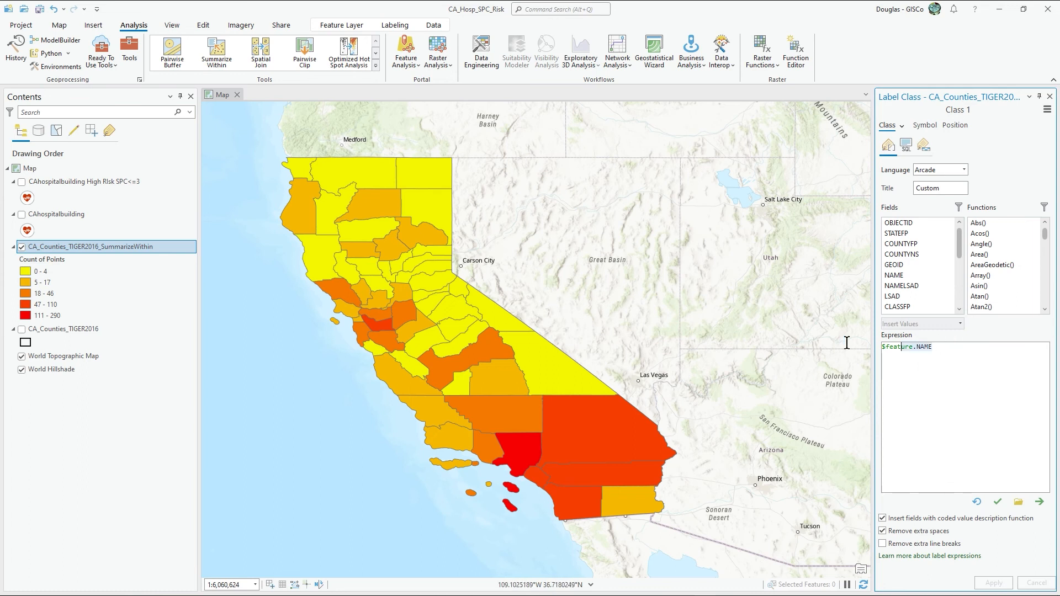
text($feature.NAME + TextFormatting.NewLine + $feature.Point_Count)
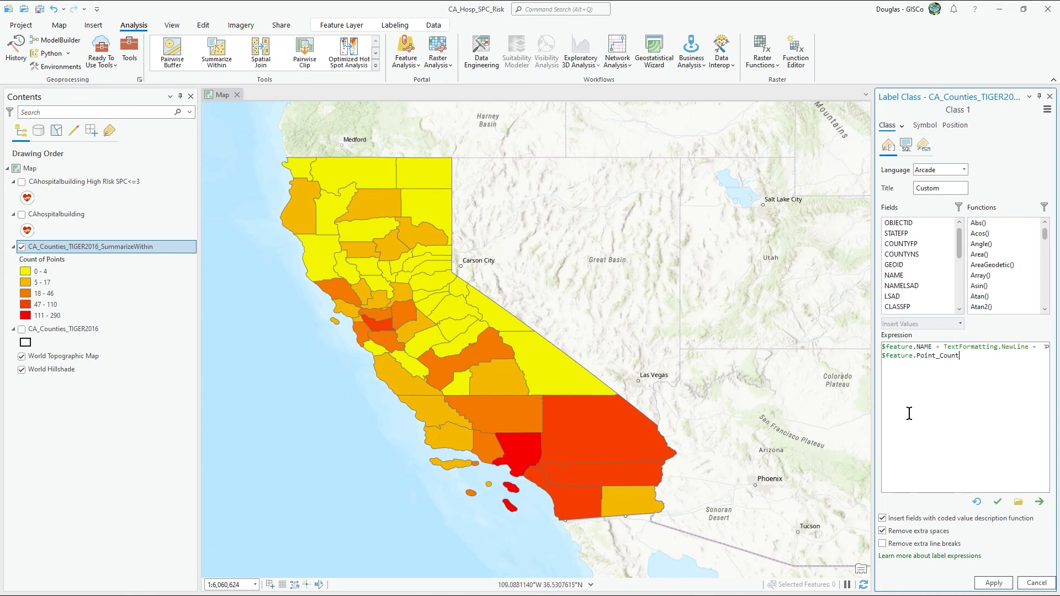
drag(933, 347, 877, 348)
click(973, 354)
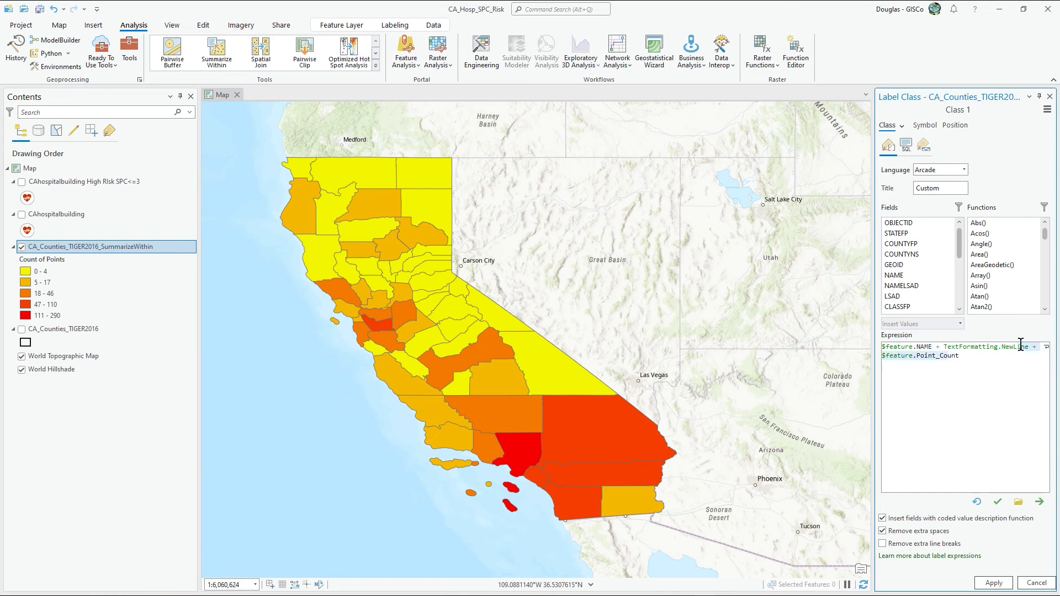
drag(1029, 348, 945, 349)
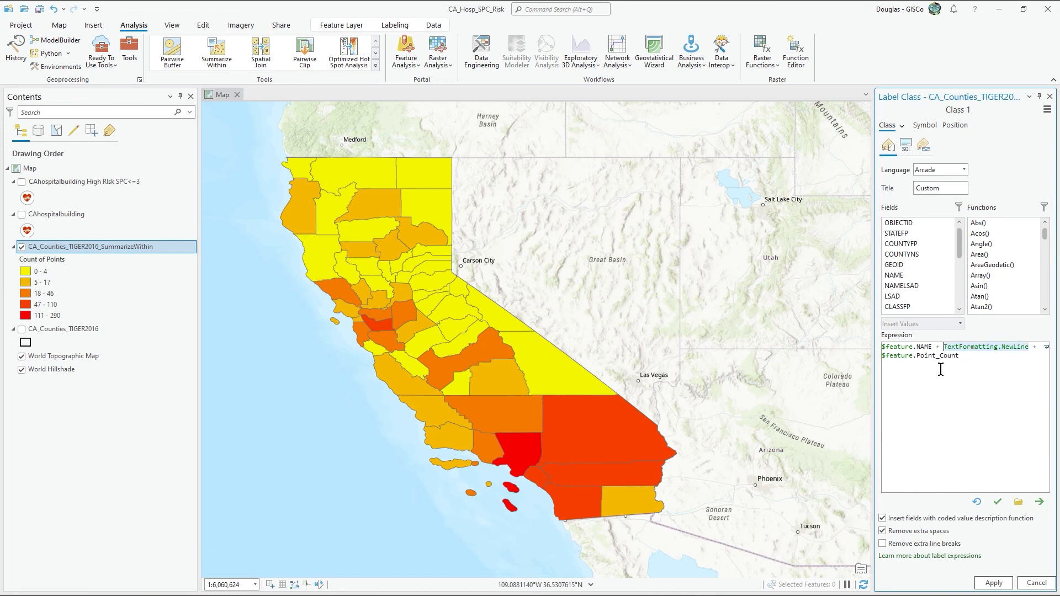
drag(964, 356, 882, 356)
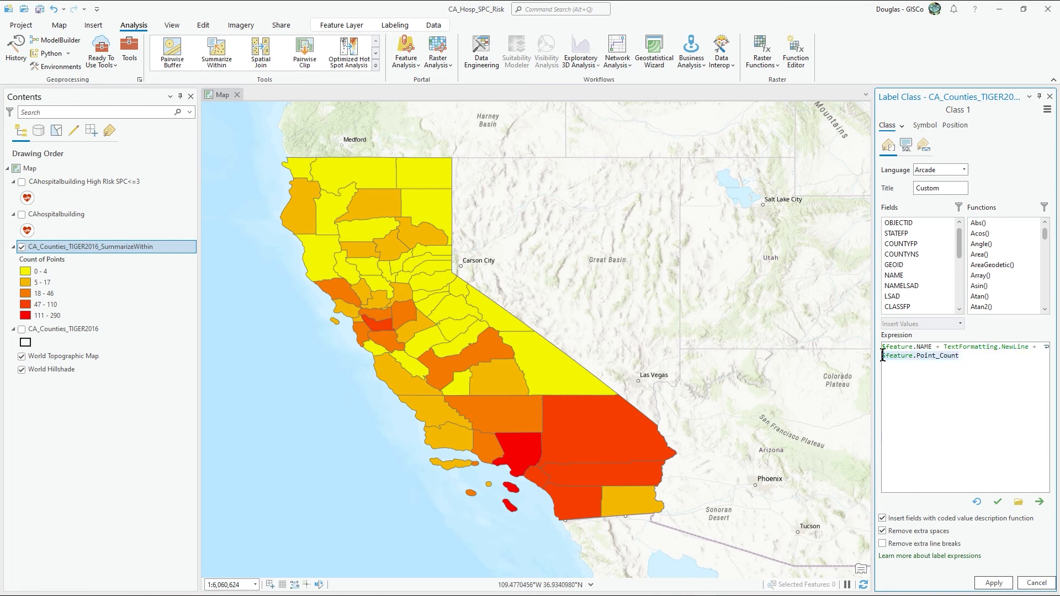
click(968, 356)
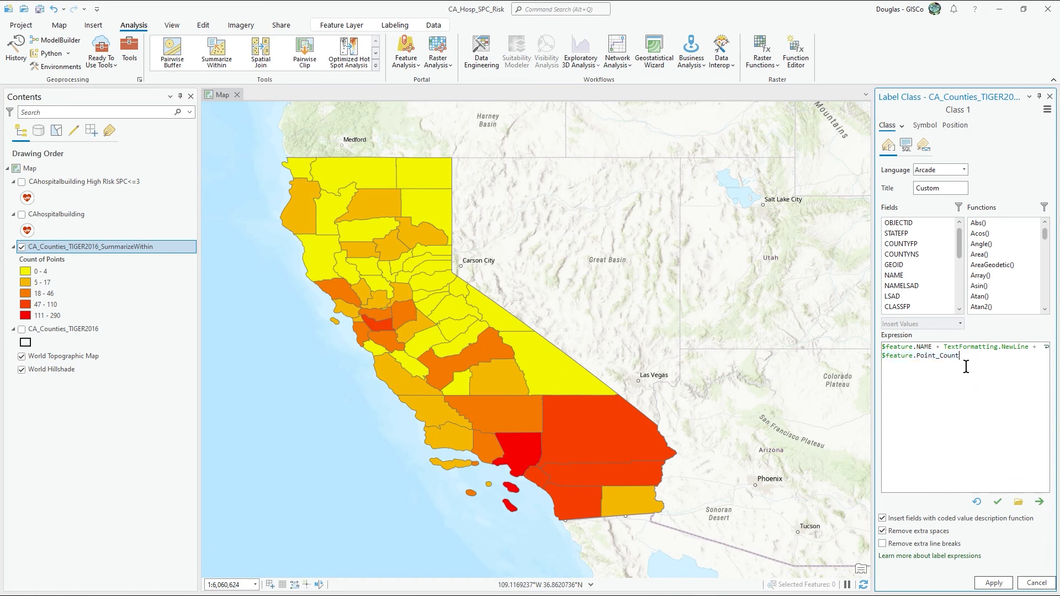
click(997, 583)
Step: Turn on labels for the CA_Counties_TIGER2016_SummarizeWithin layer, and close the label class settings
right_click(124, 246)
click(163, 422)
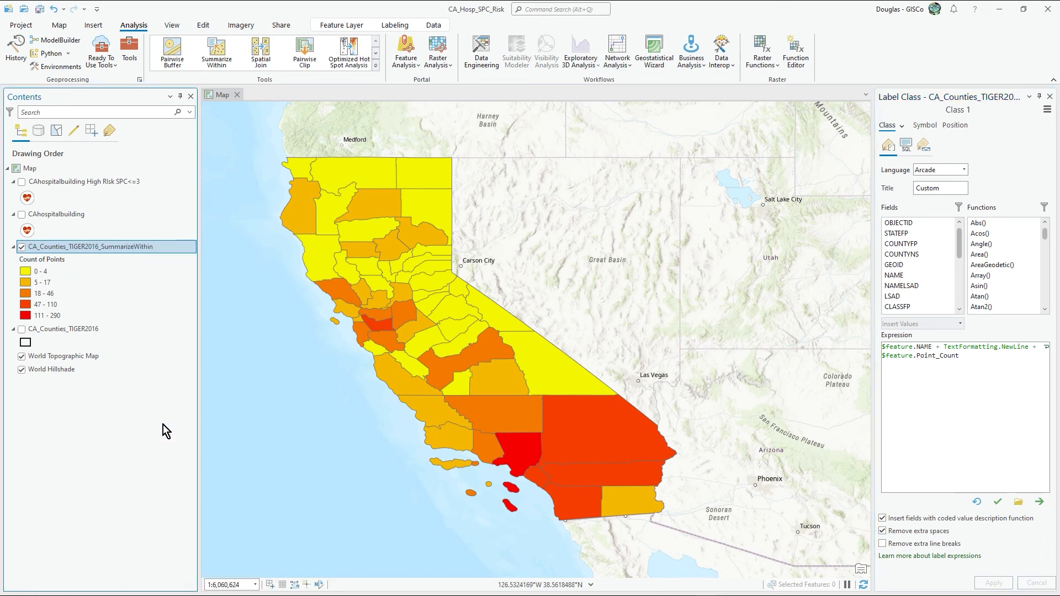
drag(578, 326, 650, 326)
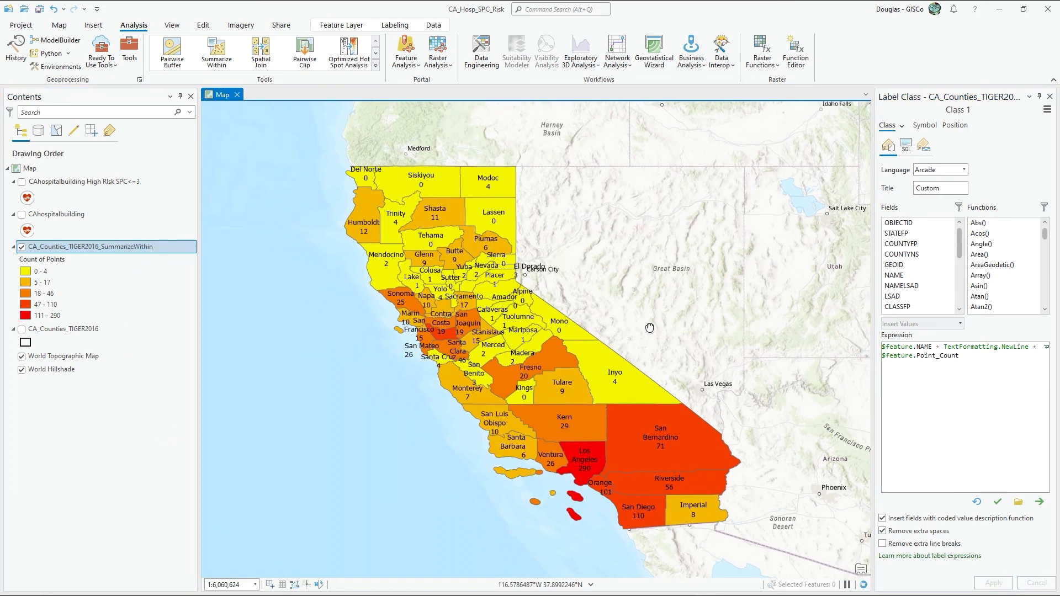
click(1051, 98)
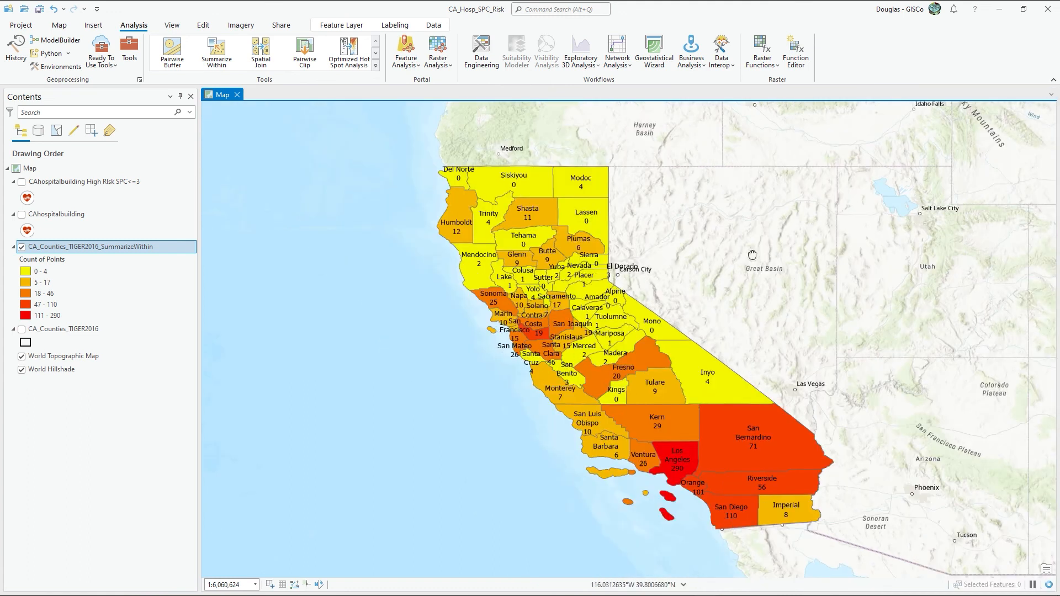
Step: Hide the World Topographic Map and World Hillshade basemap layers
click(21, 356)
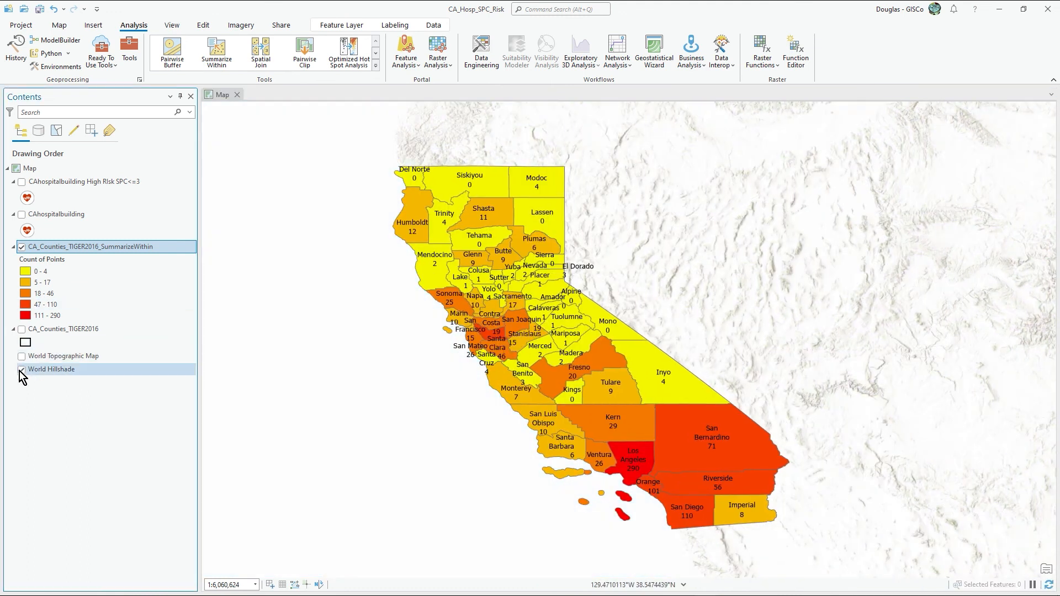
click(22, 369)
mouse_move(769, 326)
mouse_down()
mouse_move(774, 315)
mouse_move(793, 339)
mouse_move(770, 314)
mouse_up()
scroll(621, 380, up, 2)
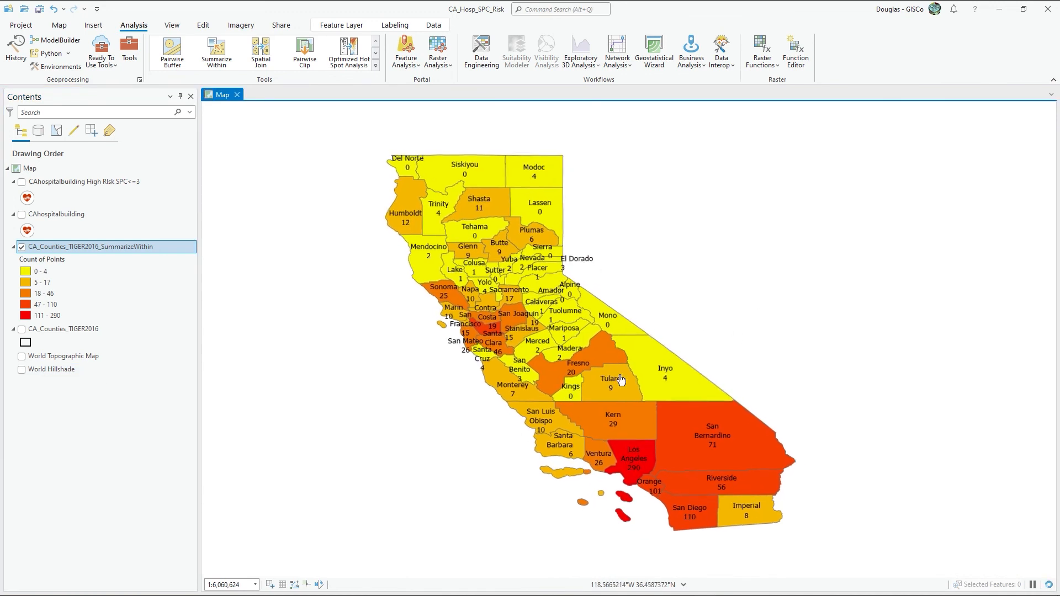
scroll(621, 380, down, 2)
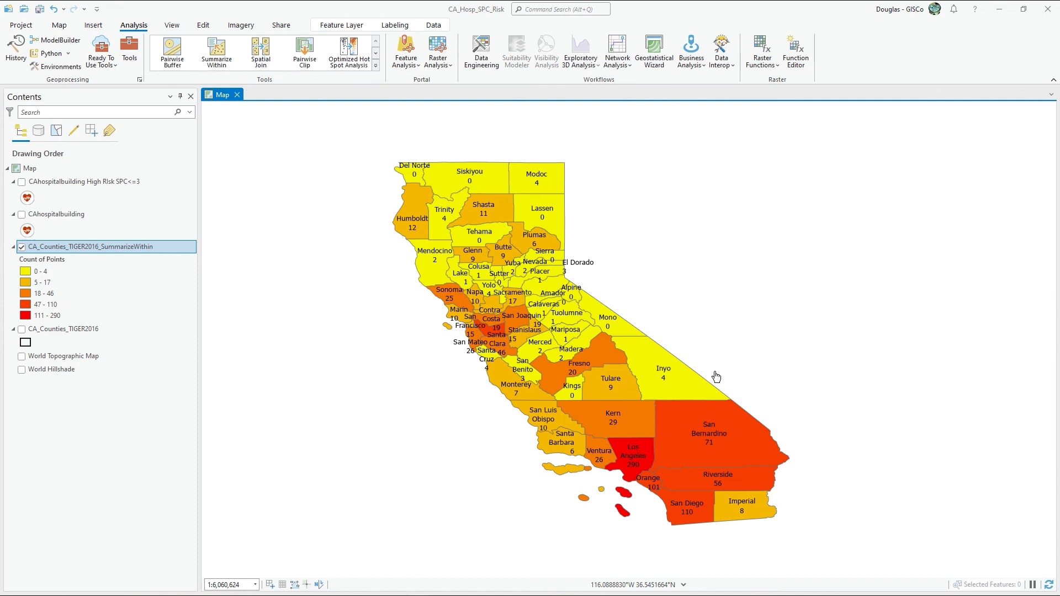
Step: Select Los Angeles County on the labeled map
click(58, 26)
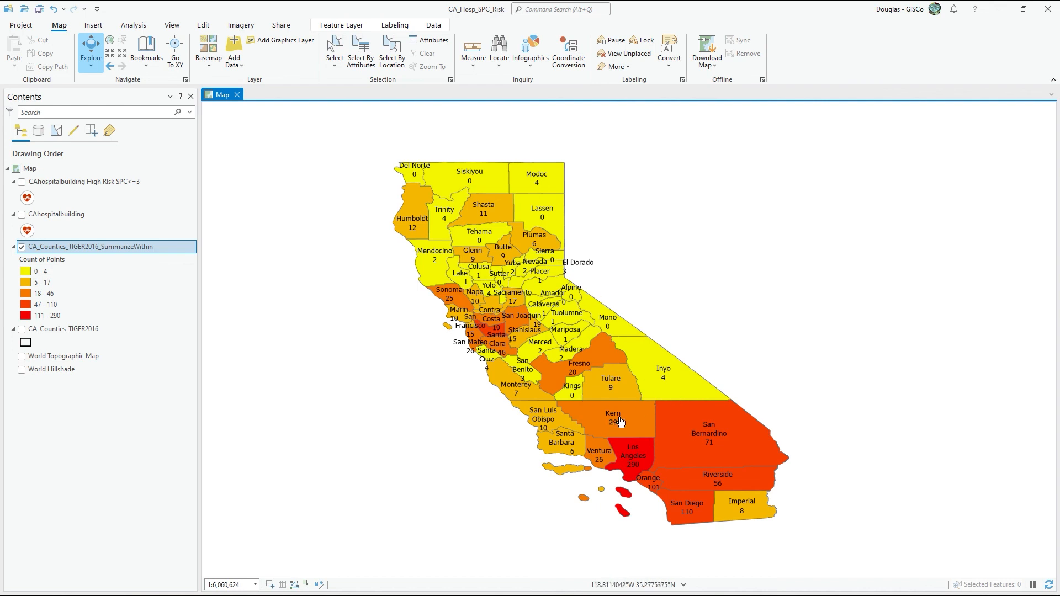
drag(702, 344, 694, 349)
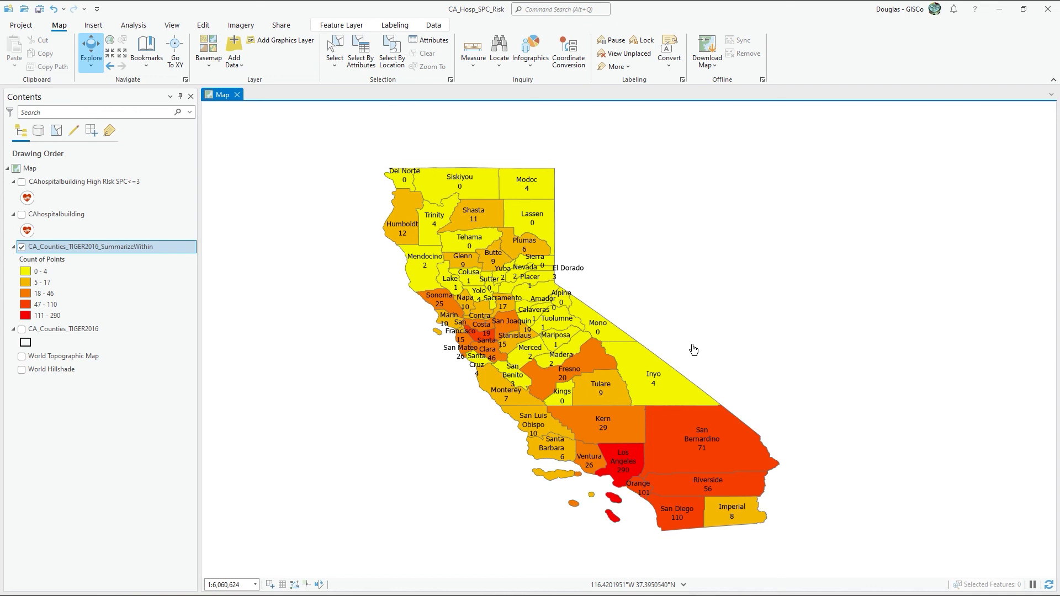
mouse_move(689, 348)
mouse_down()
mouse_move(677, 326)
mouse_move(686, 332)
mouse_up()
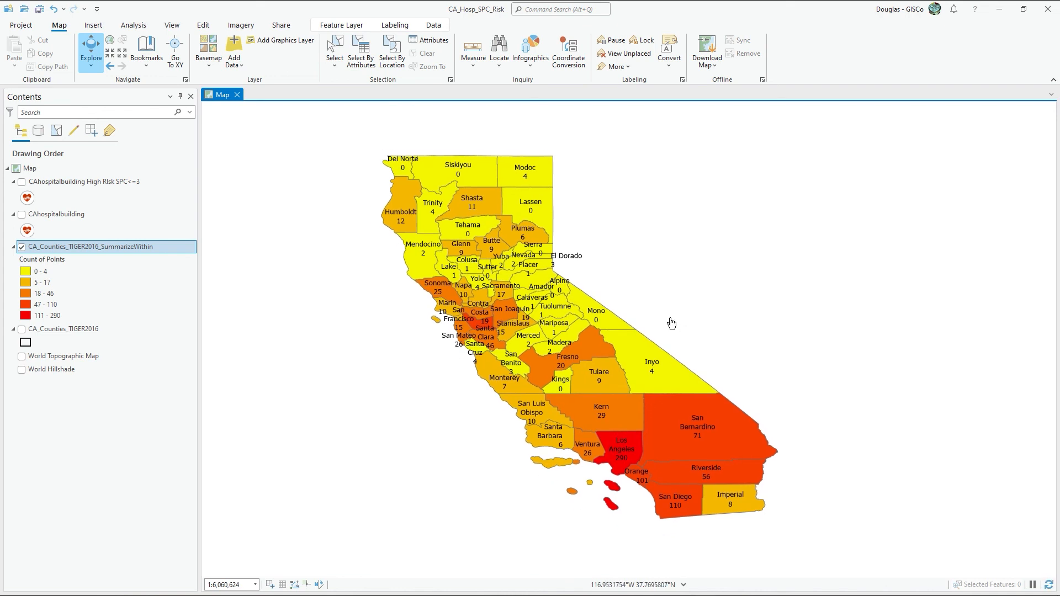
mouse_move(748, 312)
mouse_down()
mouse_move(729, 324)
mouse_move(745, 329)
mouse_up()
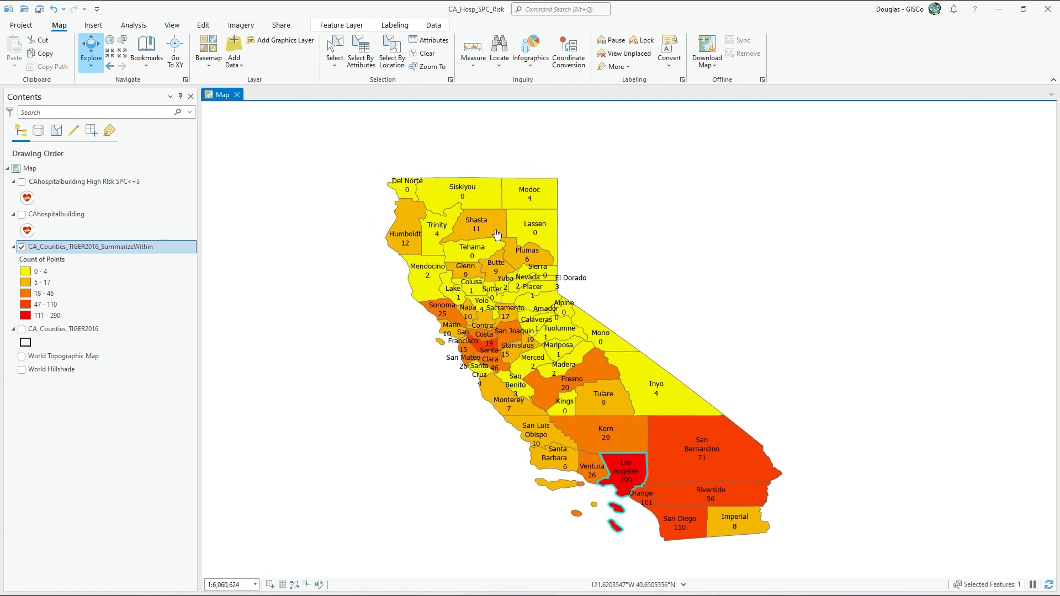
Step: Open the attribute table of CA_Counties_TIGER2016_SummarizeWithin, and sort it by Count of Points in descending order
right_click(118, 248)
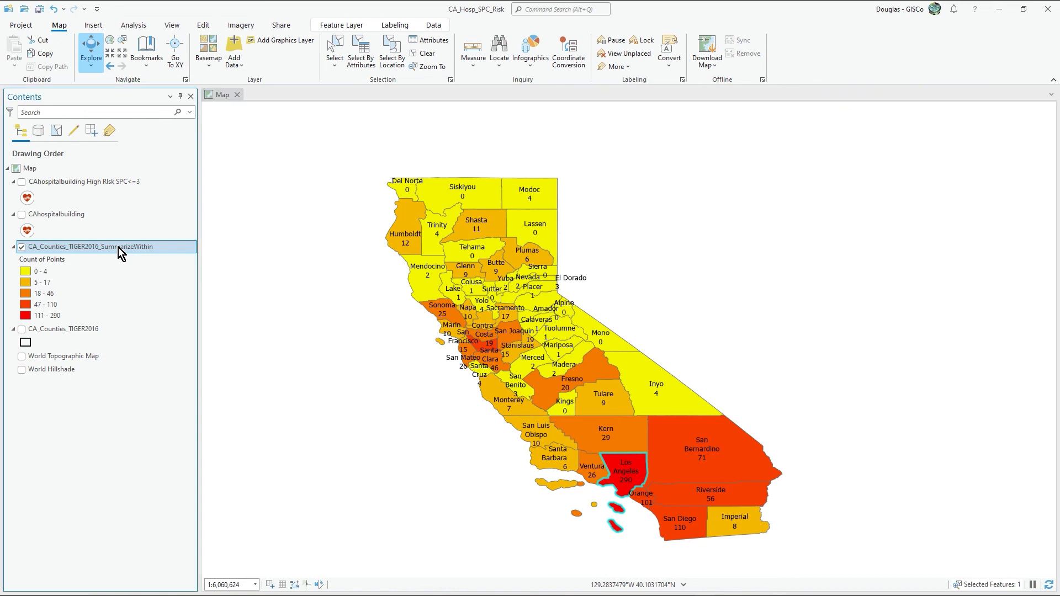
click(190, 211)
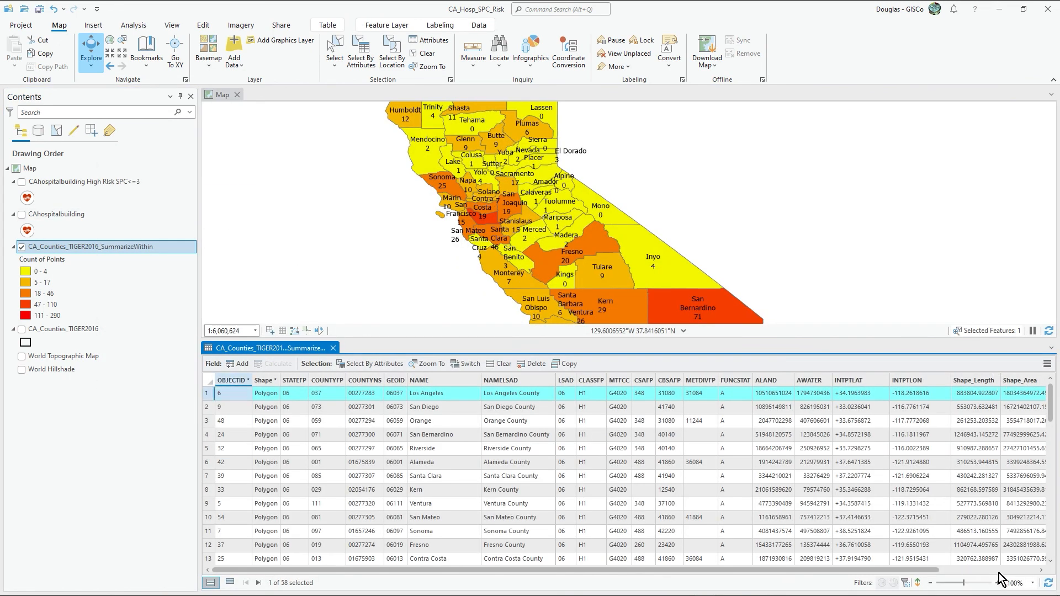
click(1005, 570)
right_click(1026, 381)
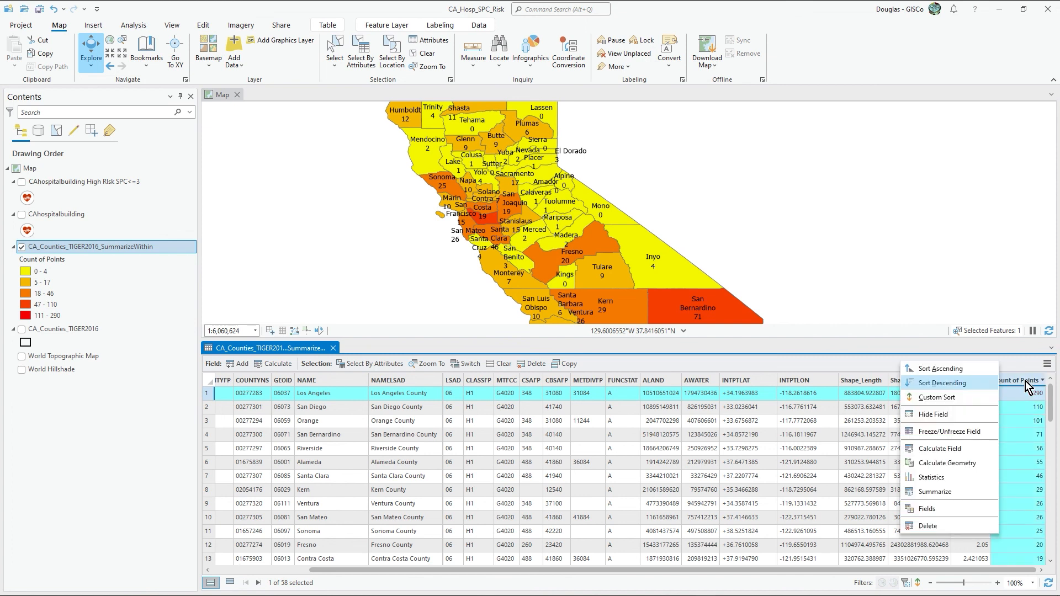
click(968, 379)
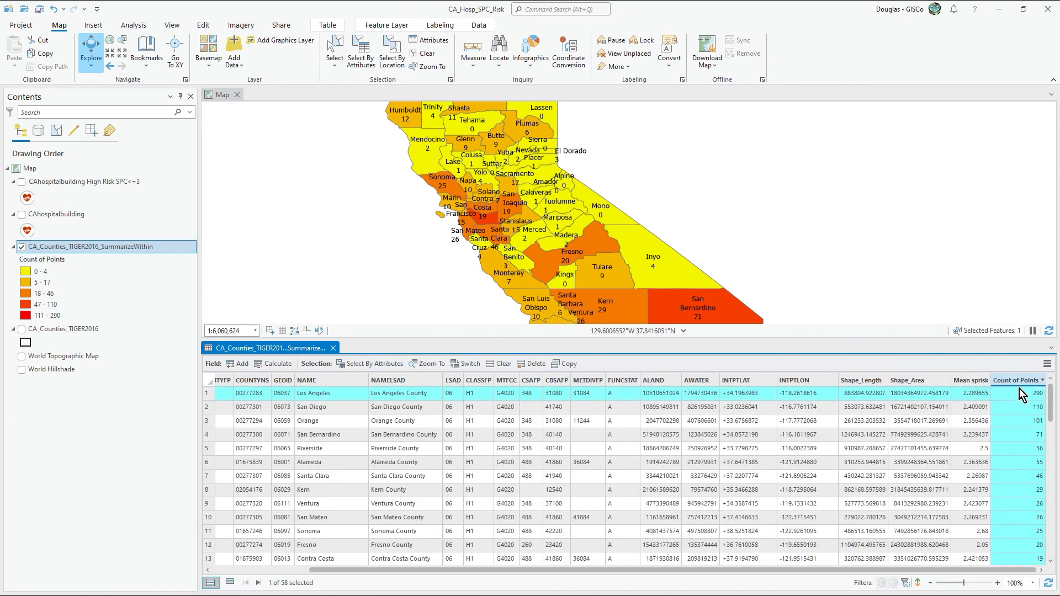
Step: Select the ten counties with the highest point counts in the table, and close the table
shift+click(209, 518)
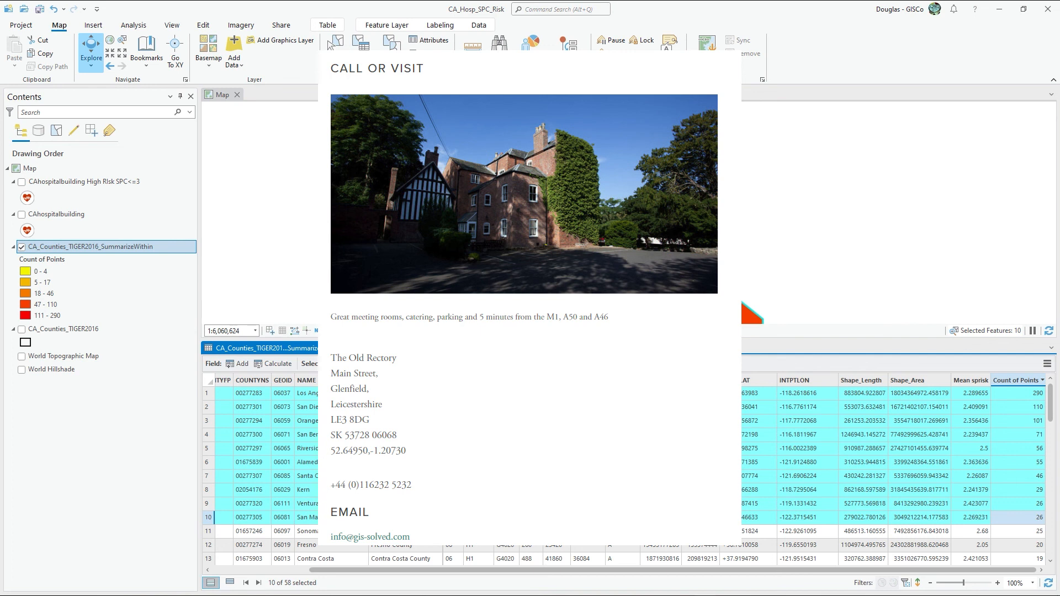
click(346, 348)
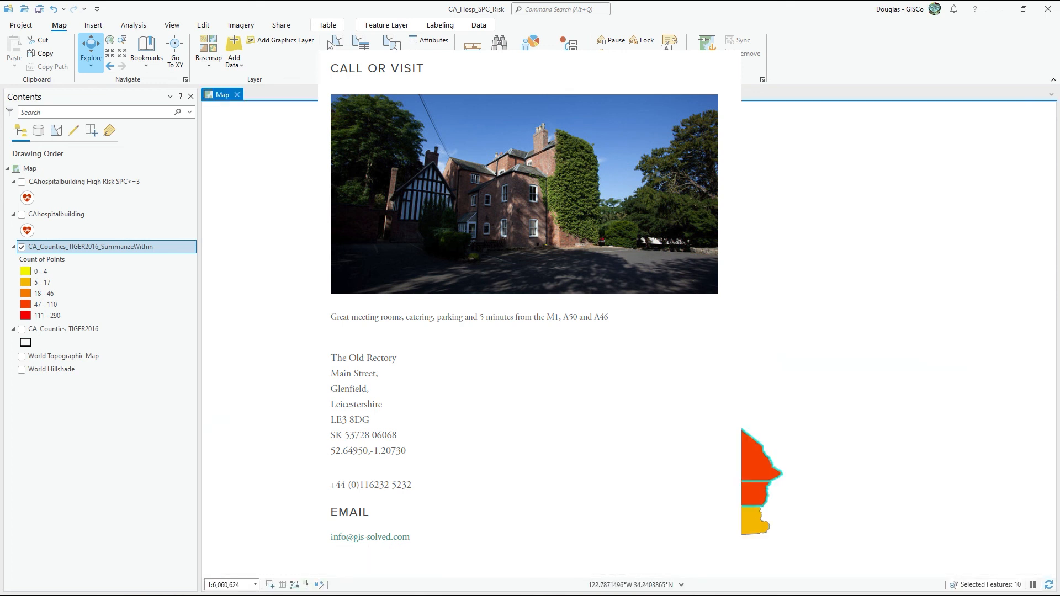